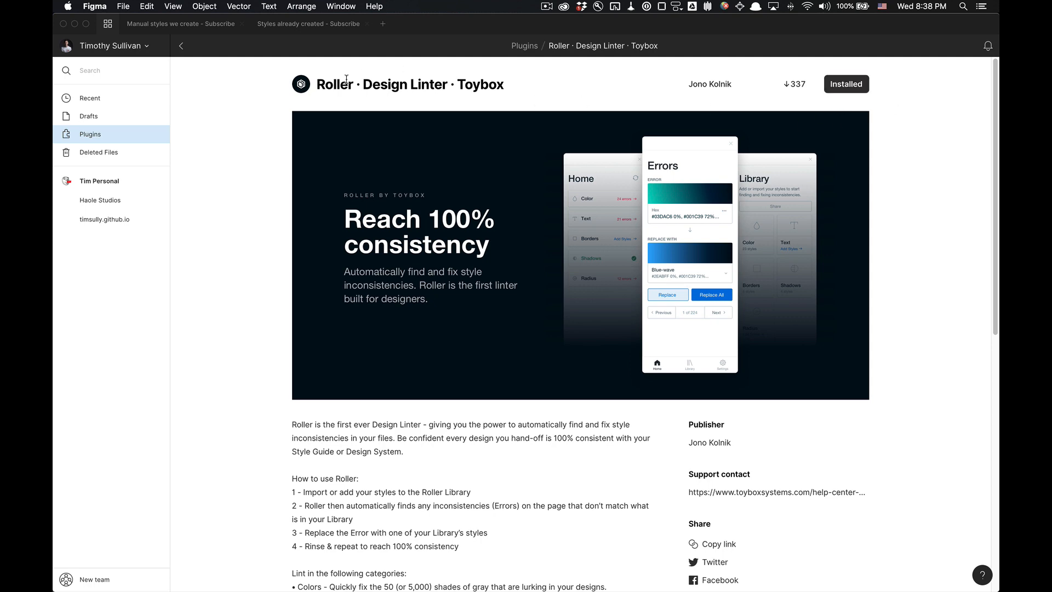
Step: Open the "Manual styles we create - Subscribe" file and look over its colour swatches, type table and text notes
click(303, 28)
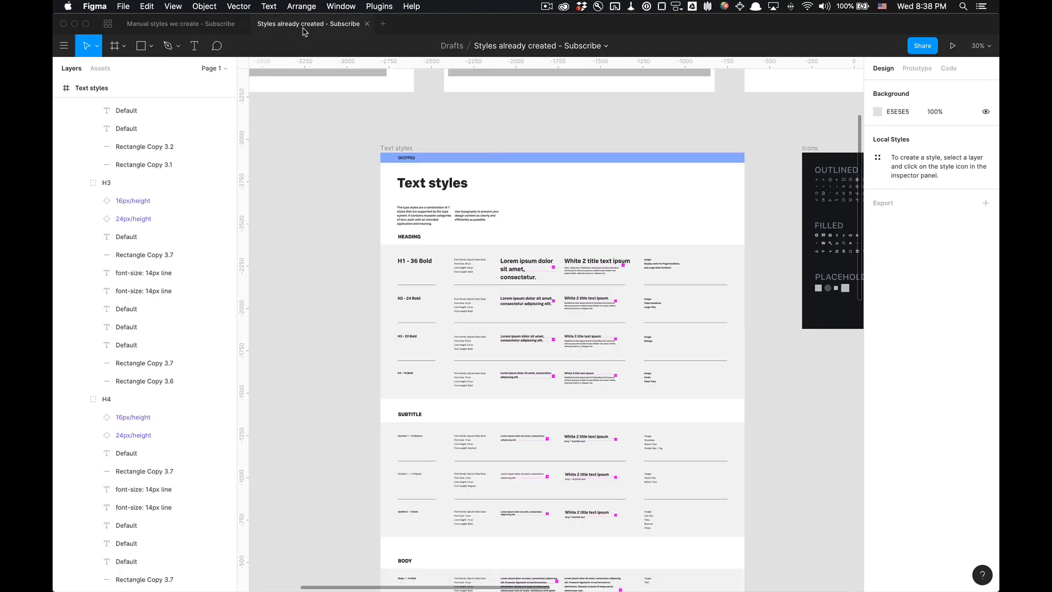
click(201, 25)
scroll(414, 167, down, 3)
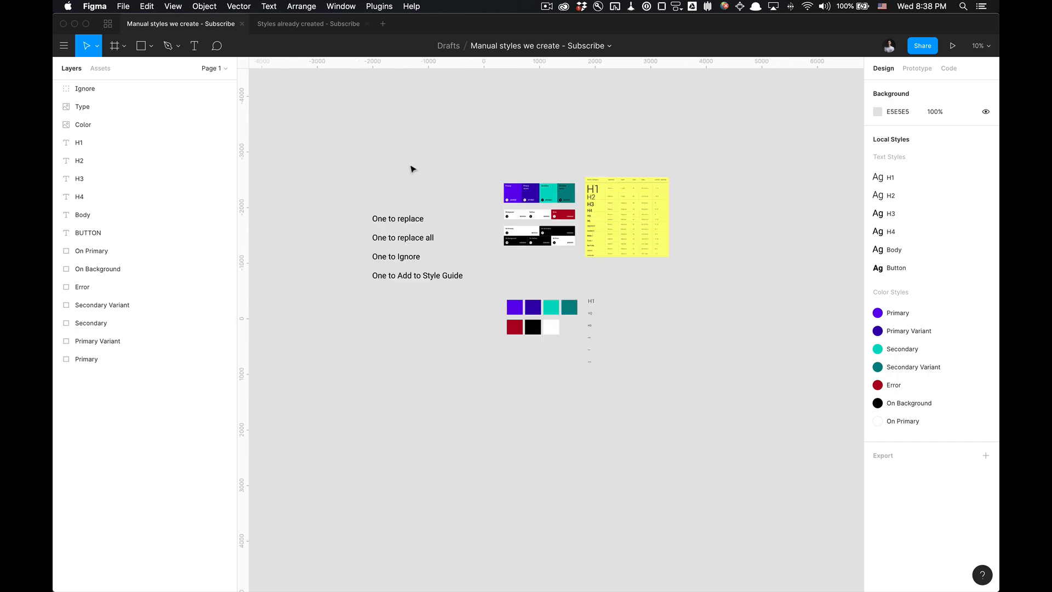
drag(452, 178, 422, 228)
scroll(443, 216, up, 3)
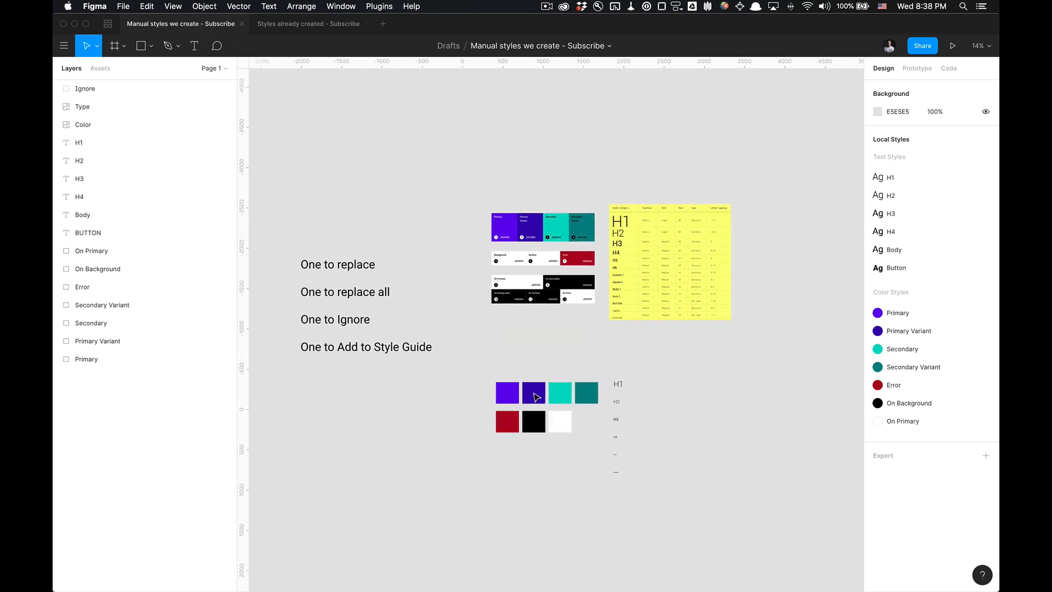
scroll(581, 381, up, 3)
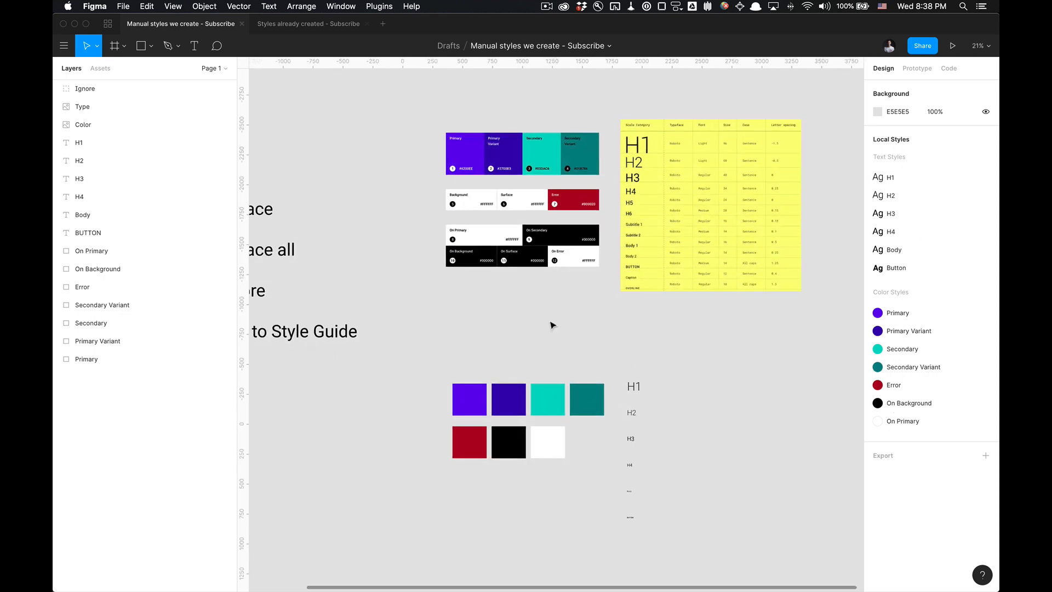
scroll(466, 330, left, 3)
scroll(466, 330, down, 1)
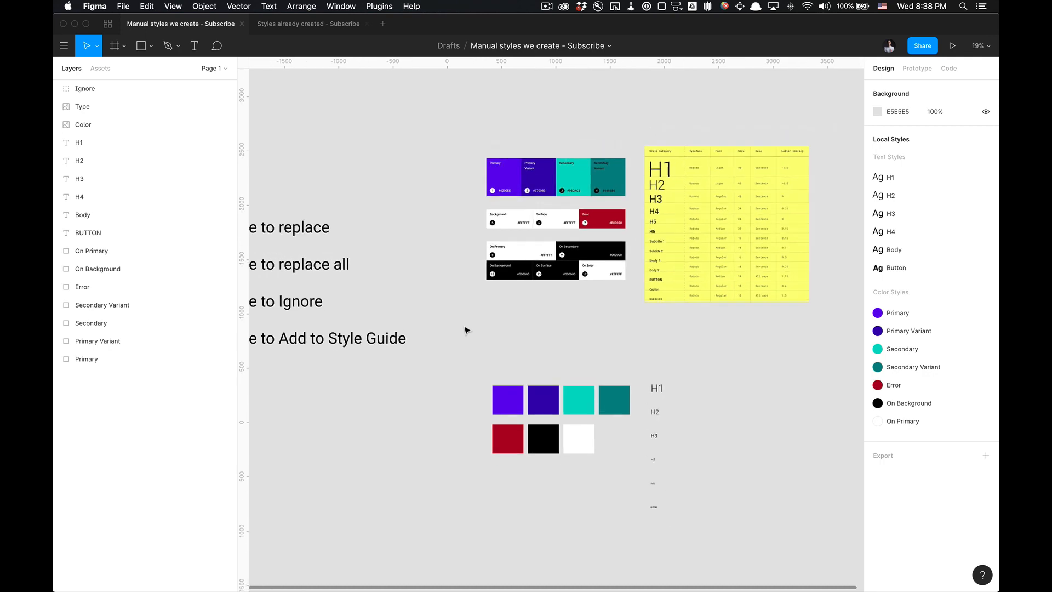
scroll(465, 330, right, 2)
scroll(466, 330, down, 1)
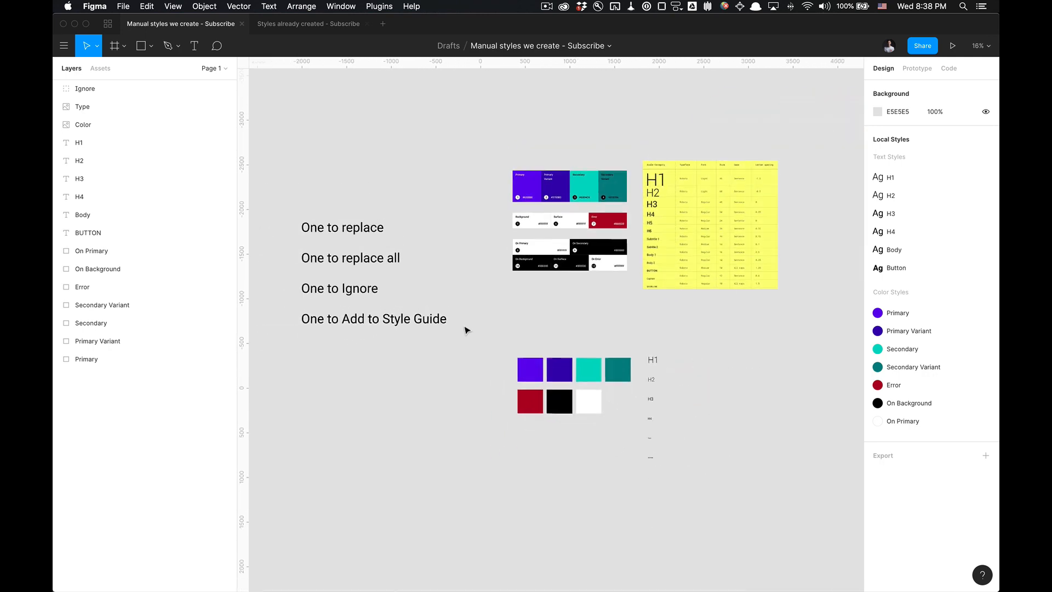
Step: Launch the Roller · Design Linter · Toybox plugin on the page and move its window away from the text notes
right_click(511, 330)
mouse_move(578, 375)
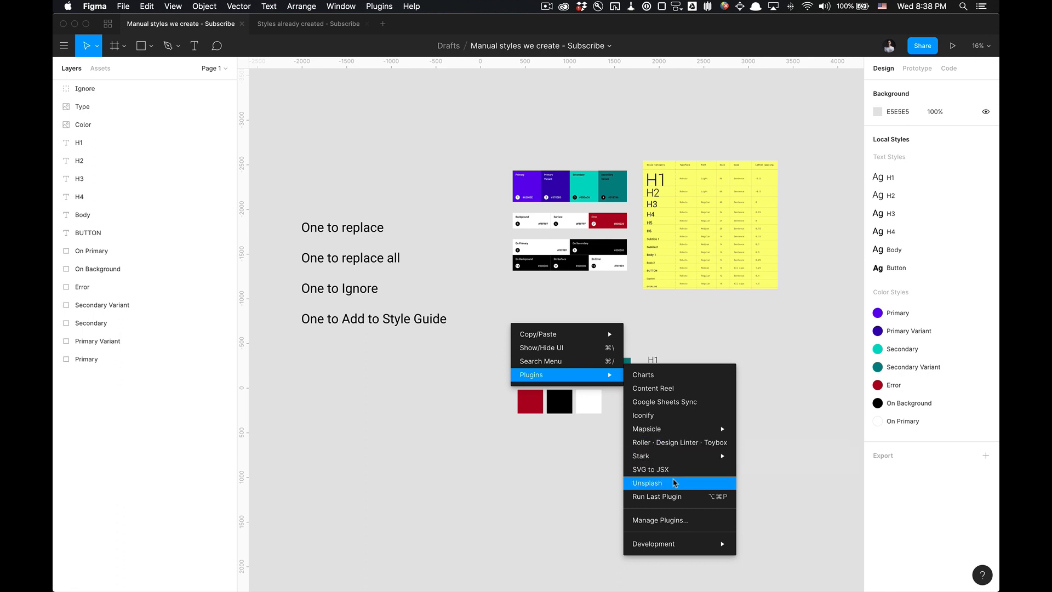
mouse_move(691, 454)
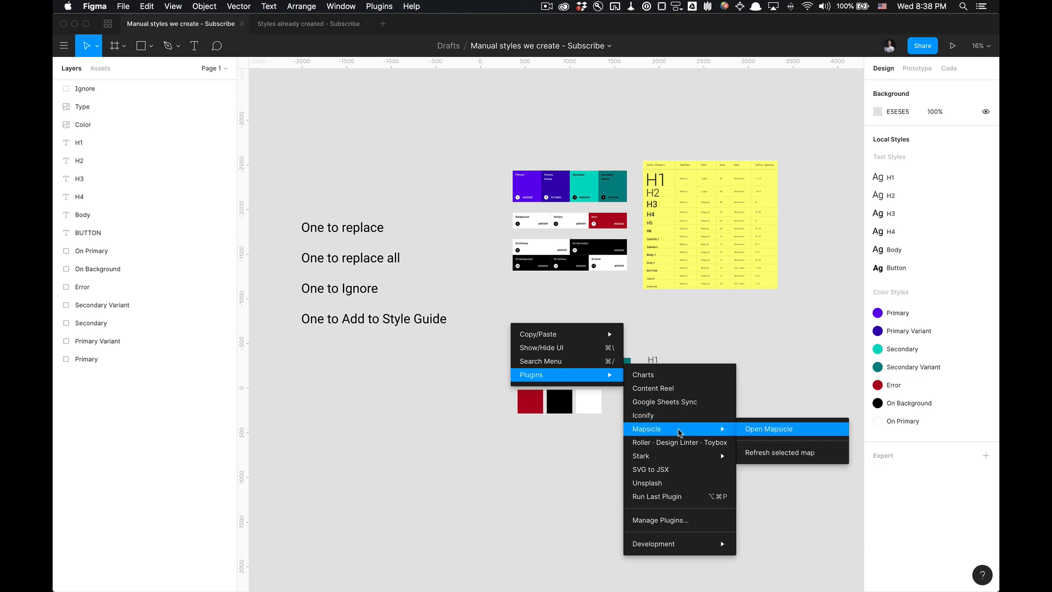
click(680, 442)
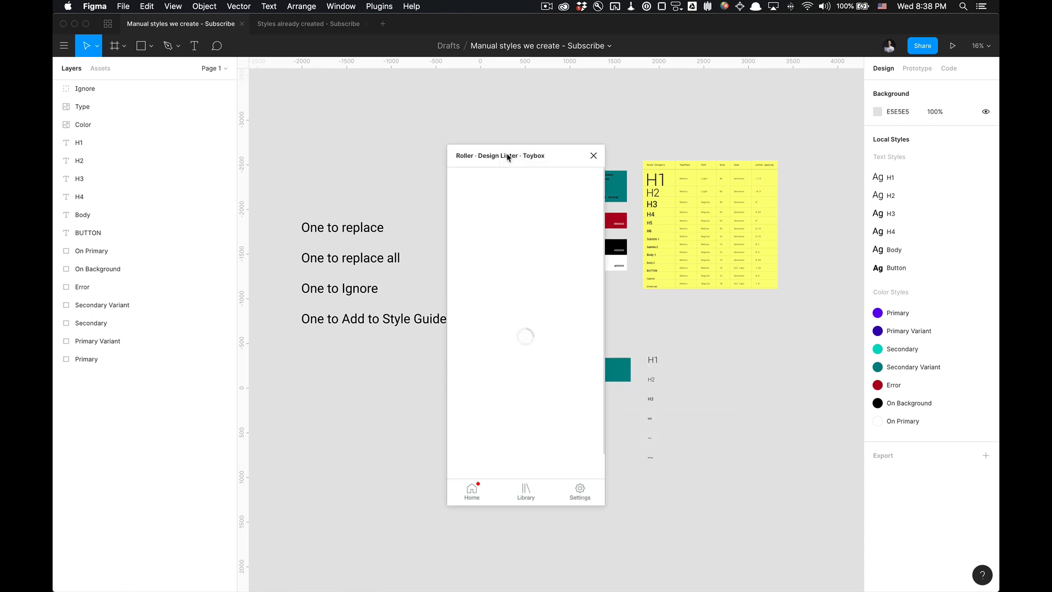
drag(478, 163, 622, 147)
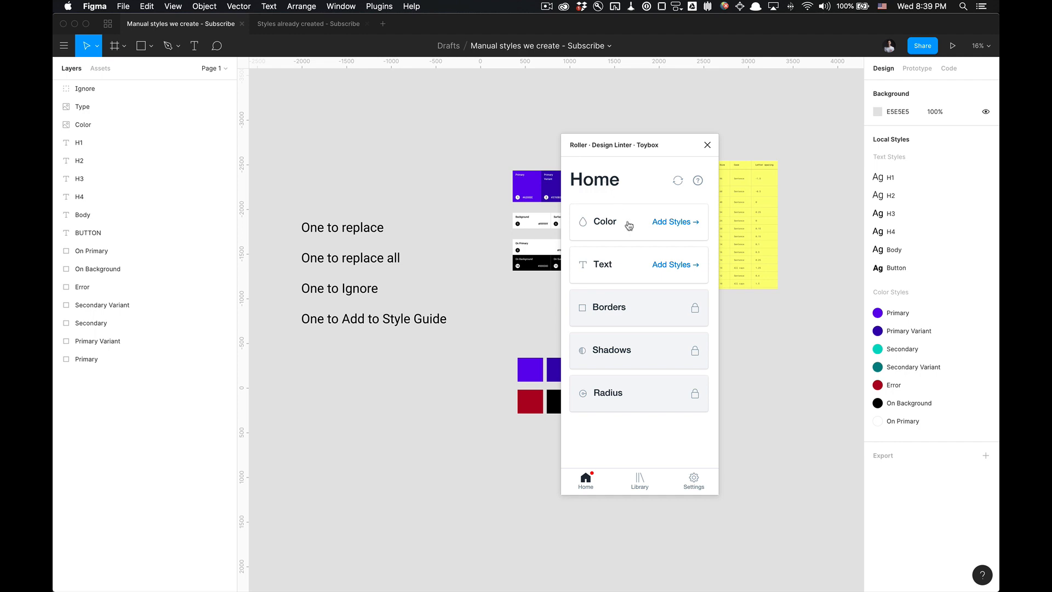
Step: Open the Roller help center from the plugin and read the Plans & pricing article's plan descriptions
click(697, 182)
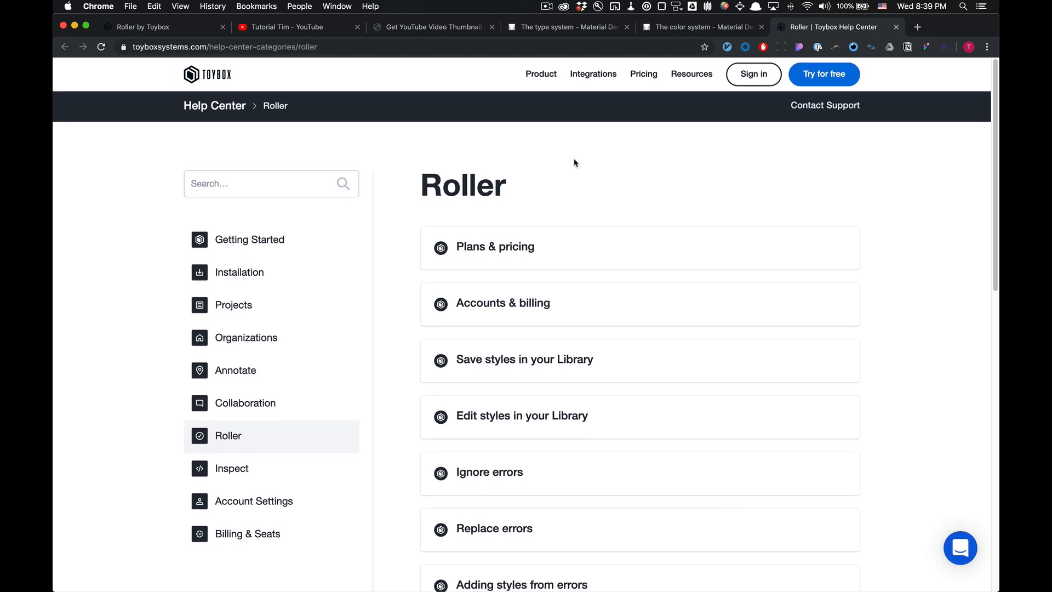
click(516, 245)
scroll(598, 326, down, 3)
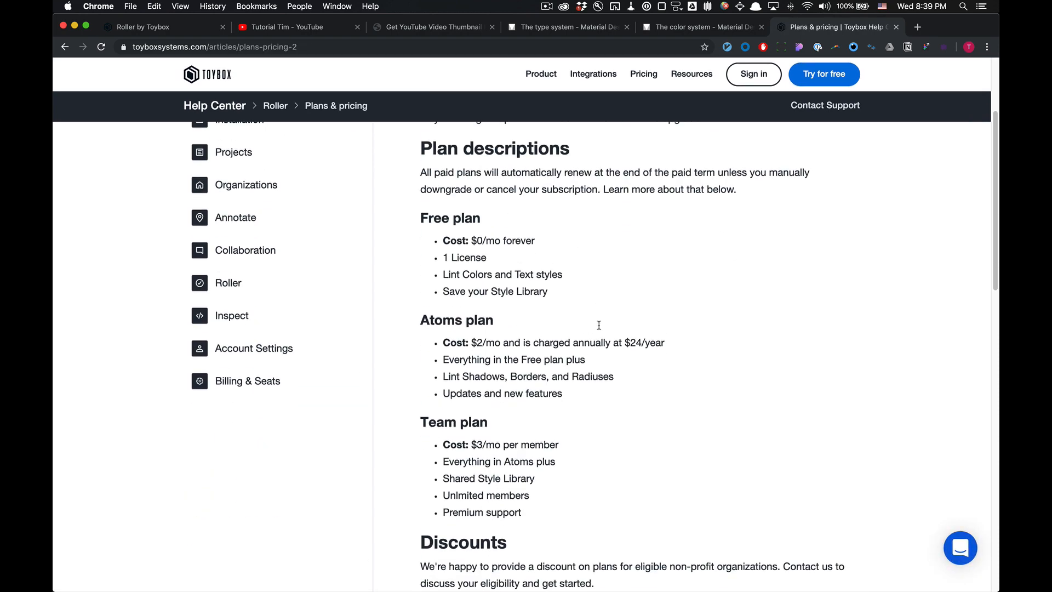
scroll(598, 328, down, 2)
scroll(552, 289, up, 1)
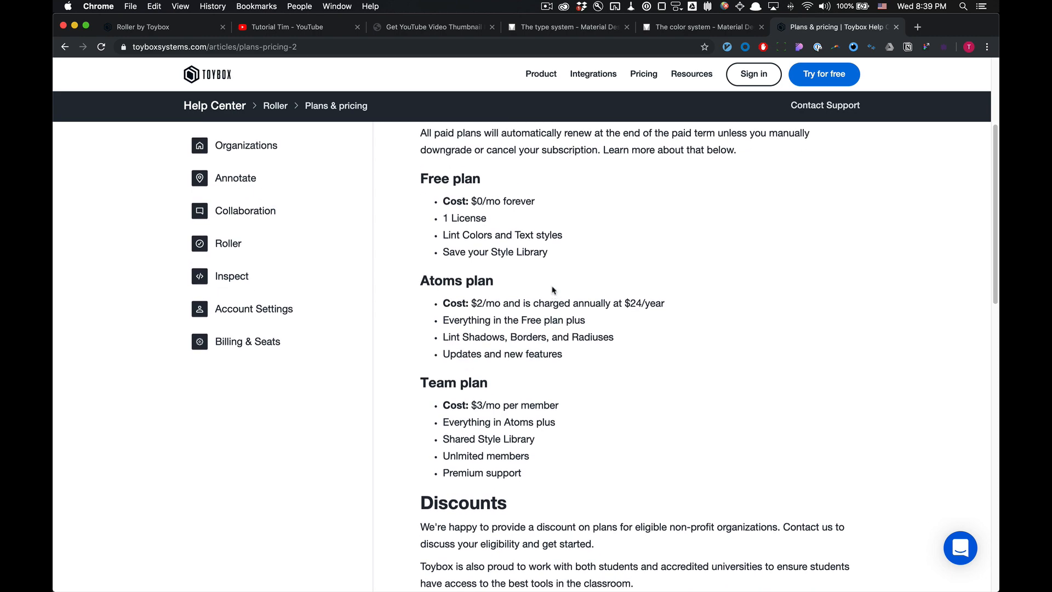
scroll(552, 290, up, 1)
scroll(573, 311, down, 5)
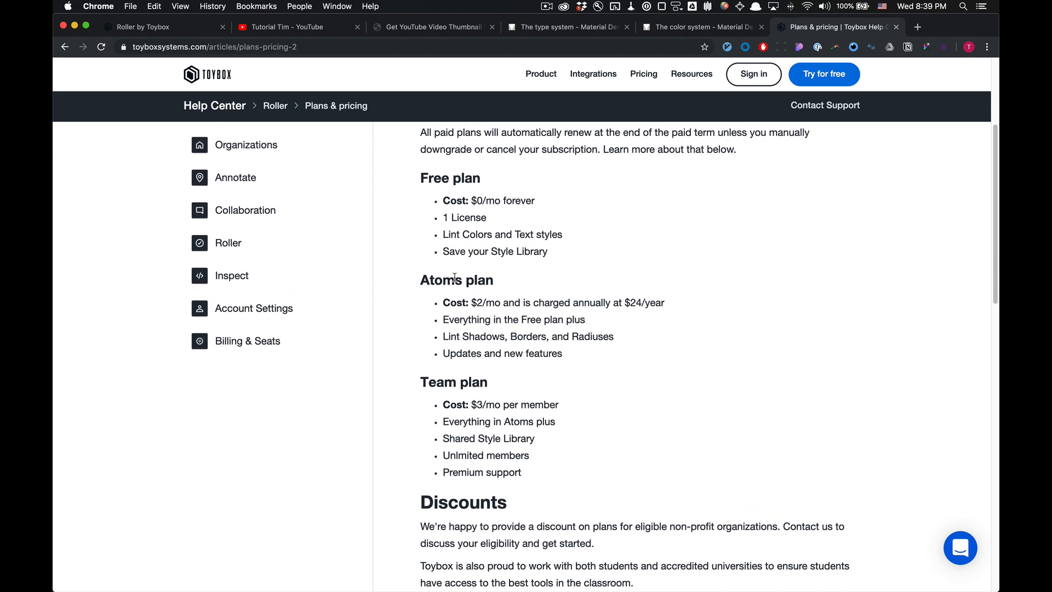
scroll(454, 277, down, 1)
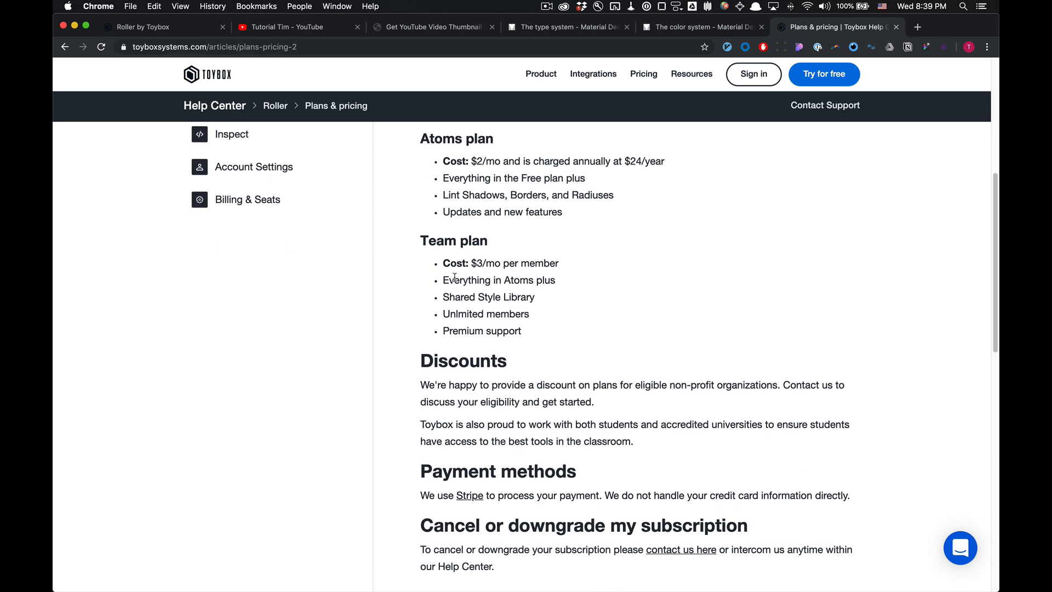
scroll(454, 278, up, 10)
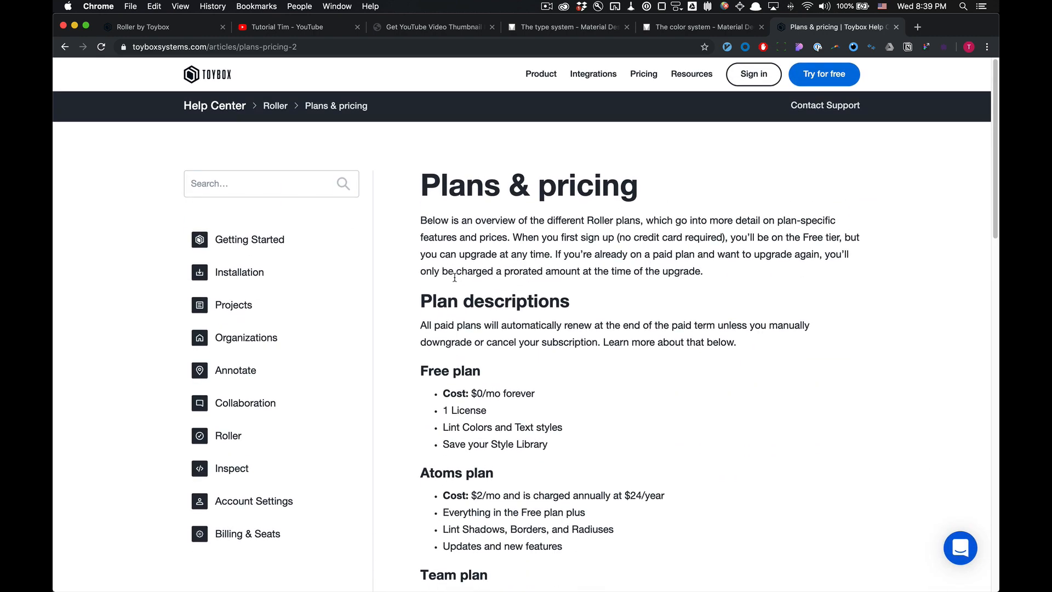
Step: Close the help article and look over the Roller by Toybox landing page
key(super+w)
key(super+1)
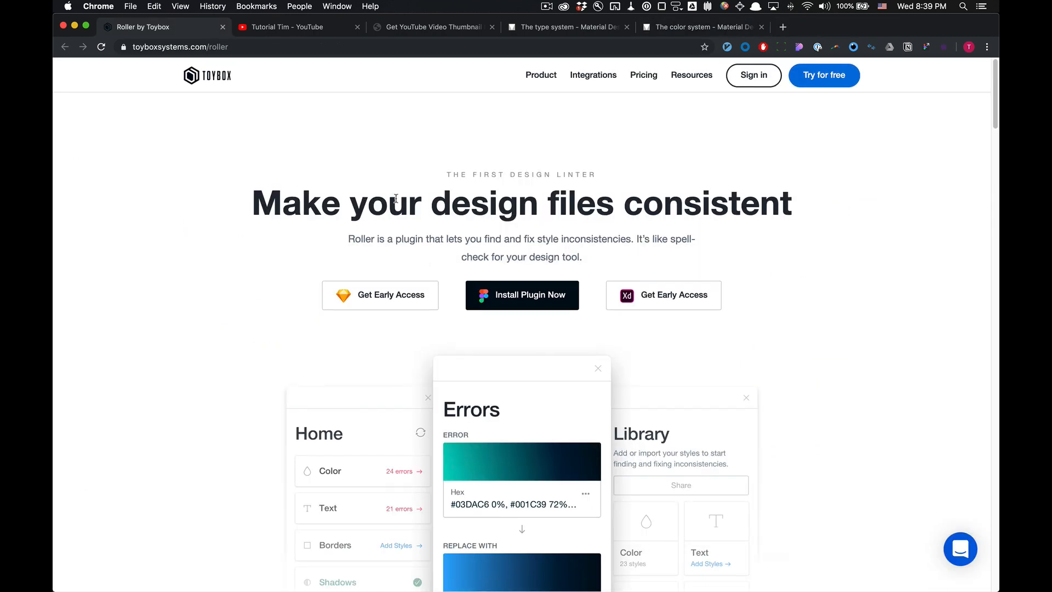
scroll(395, 198, down, 5)
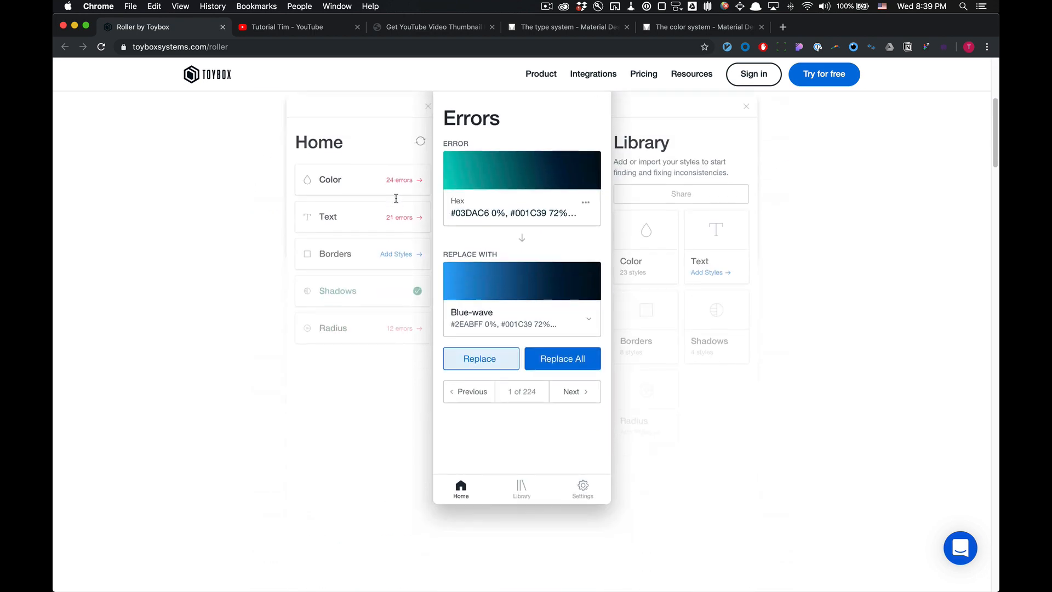
scroll(395, 198, up, 5)
mouse_move(557, 67)
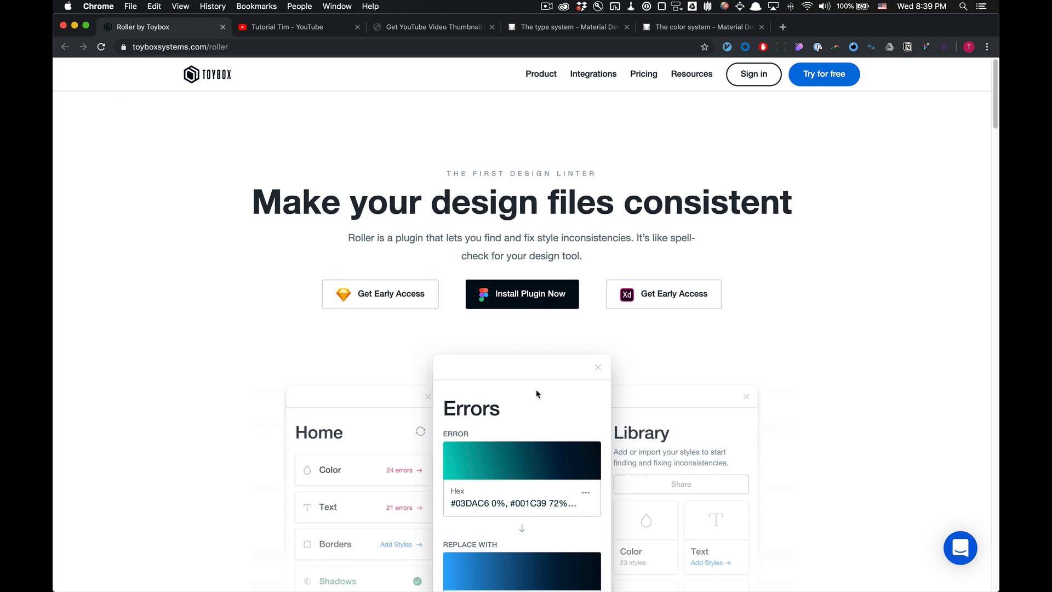
Step: Switch back to Figma, move the Roller window off the samples, and close the plugin
key(super+Tab)
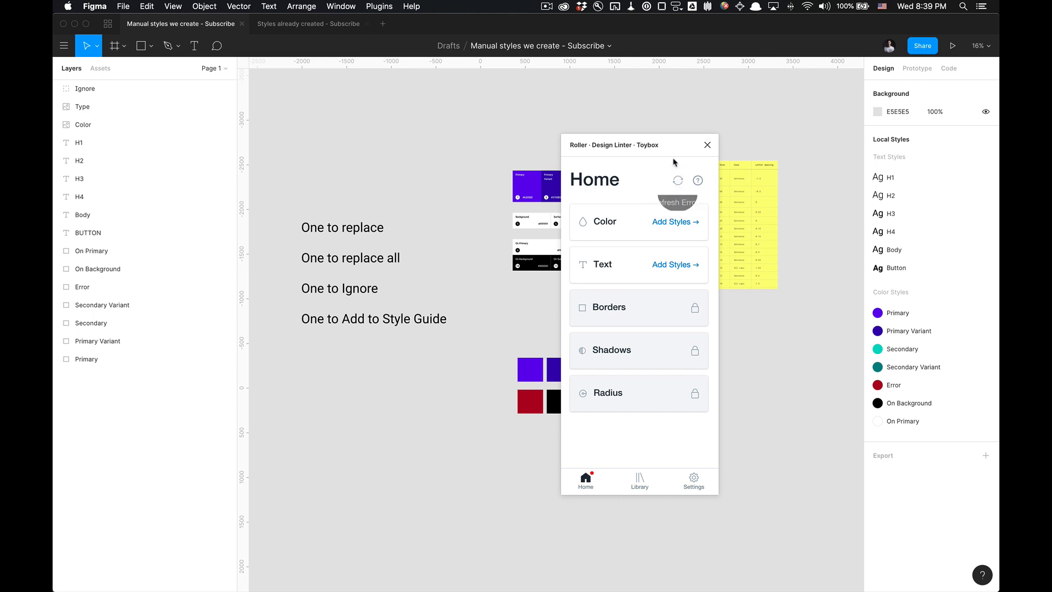
drag(674, 146, 471, 160)
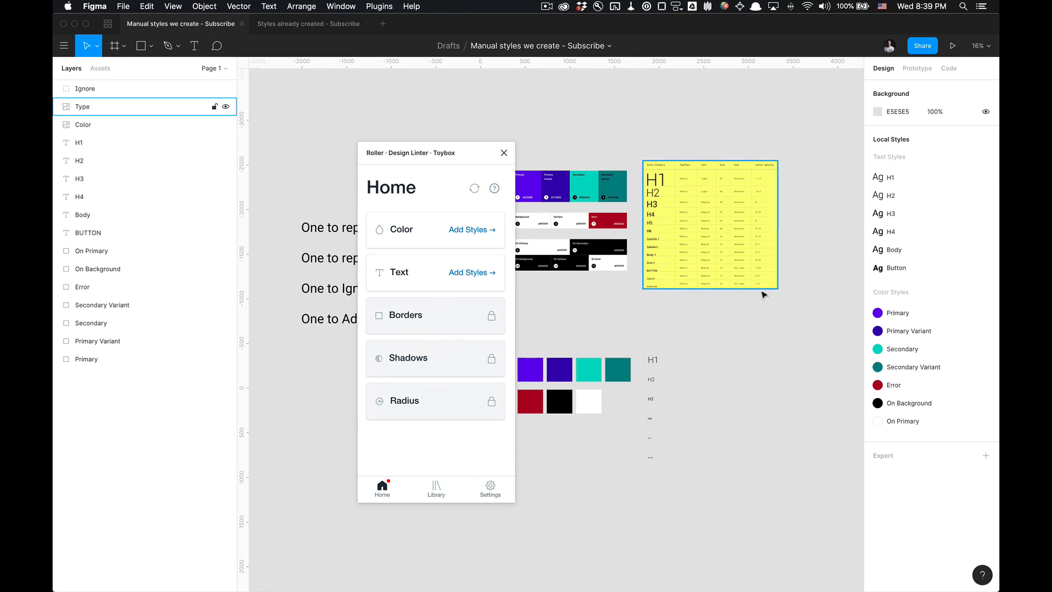
drag(685, 342, 639, 493)
click(640, 492)
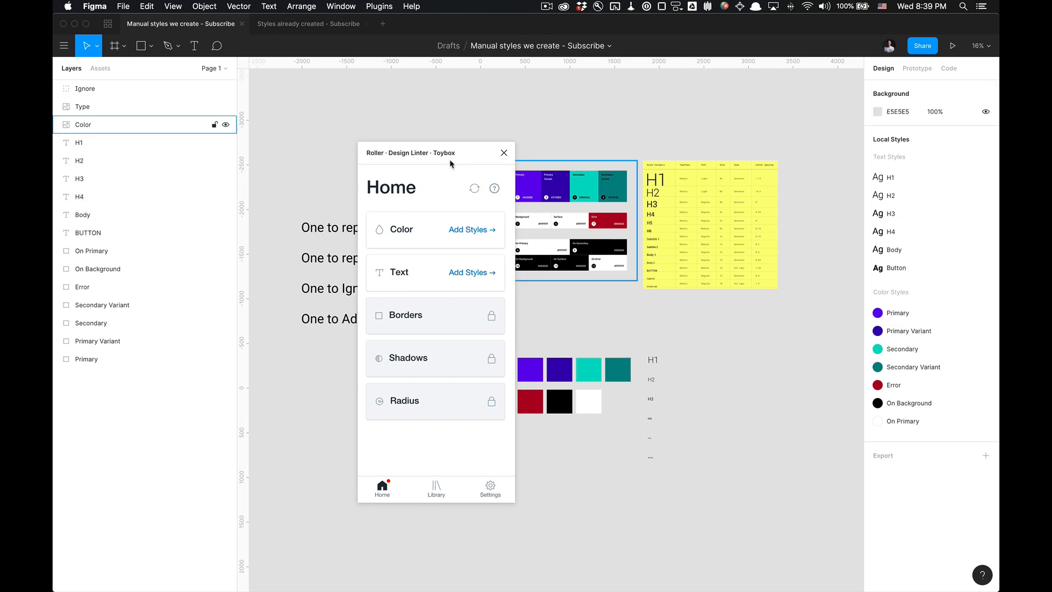
click(503, 154)
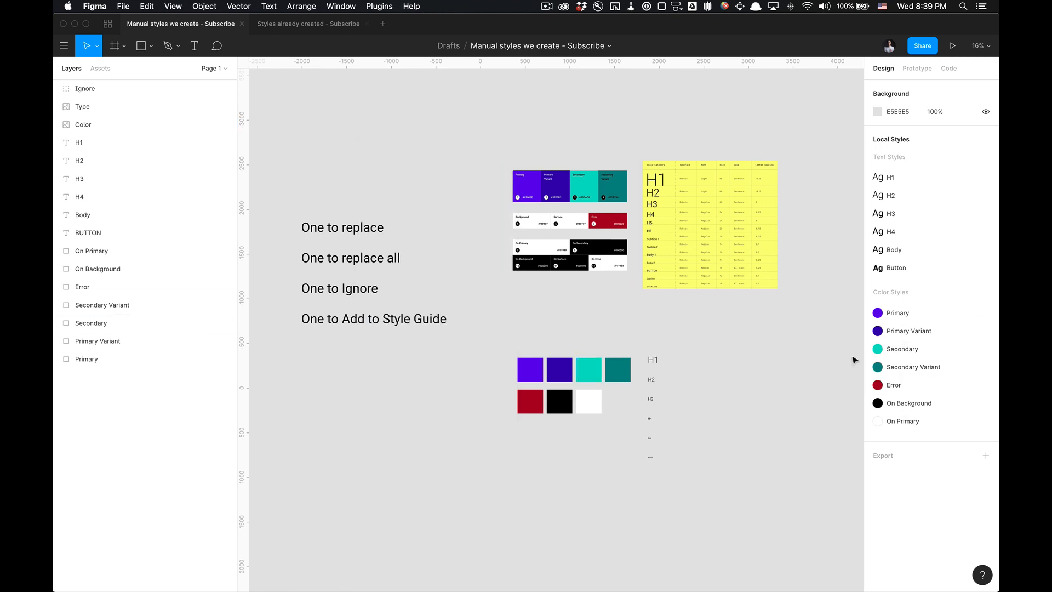
Step: Relaunch the Roller · Design Linter · Toybox plugin and move its window clear of the type table and text samples
scroll(734, 363, right, 3)
drag(603, 343, 651, 481)
click(672, 389)
right_click(672, 368)
mouse_move(706, 418)
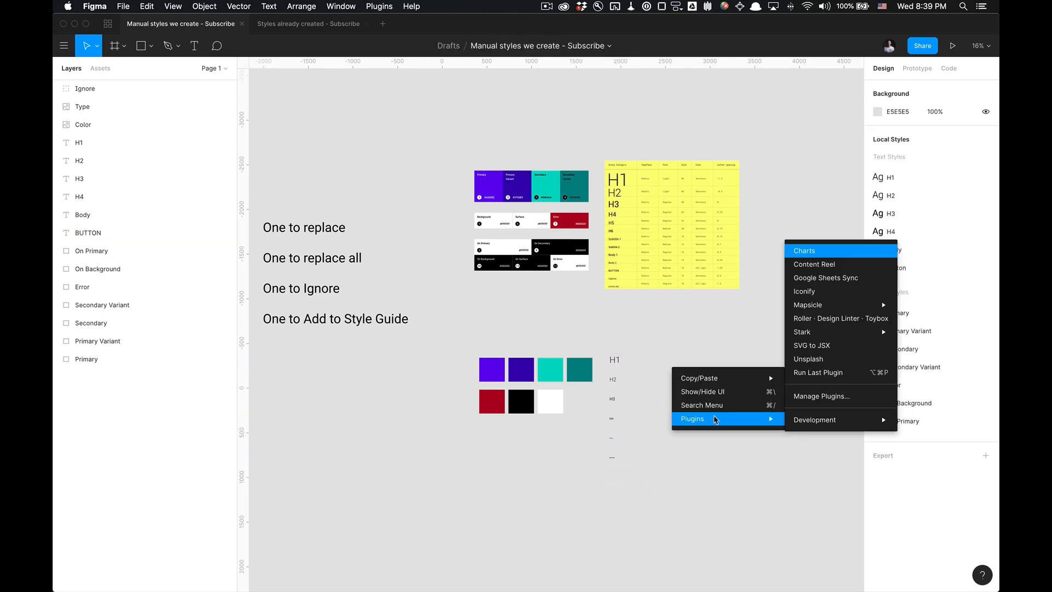
click(827, 318)
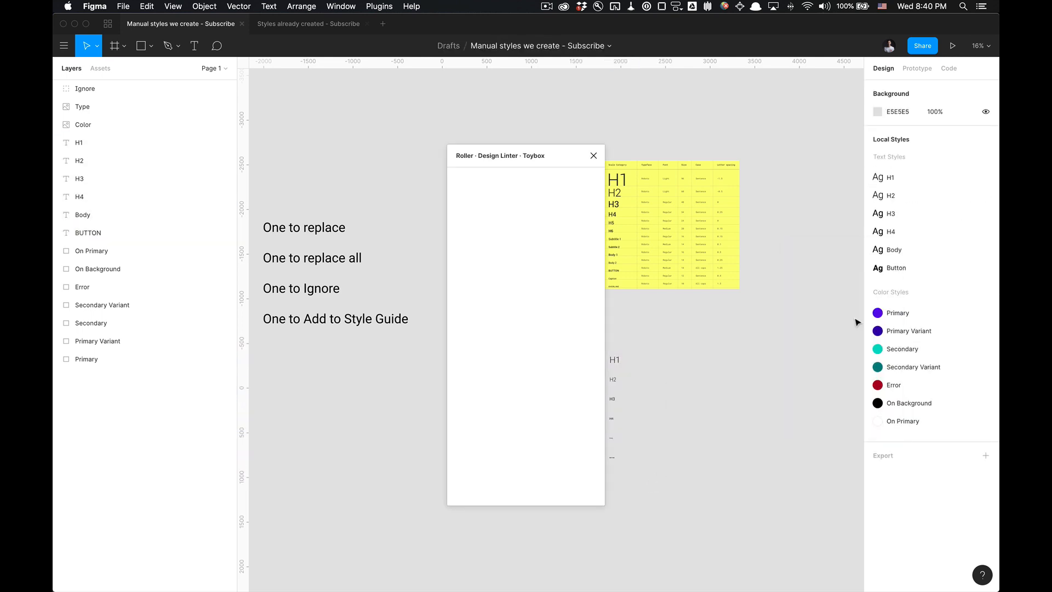
drag(554, 156, 444, 145)
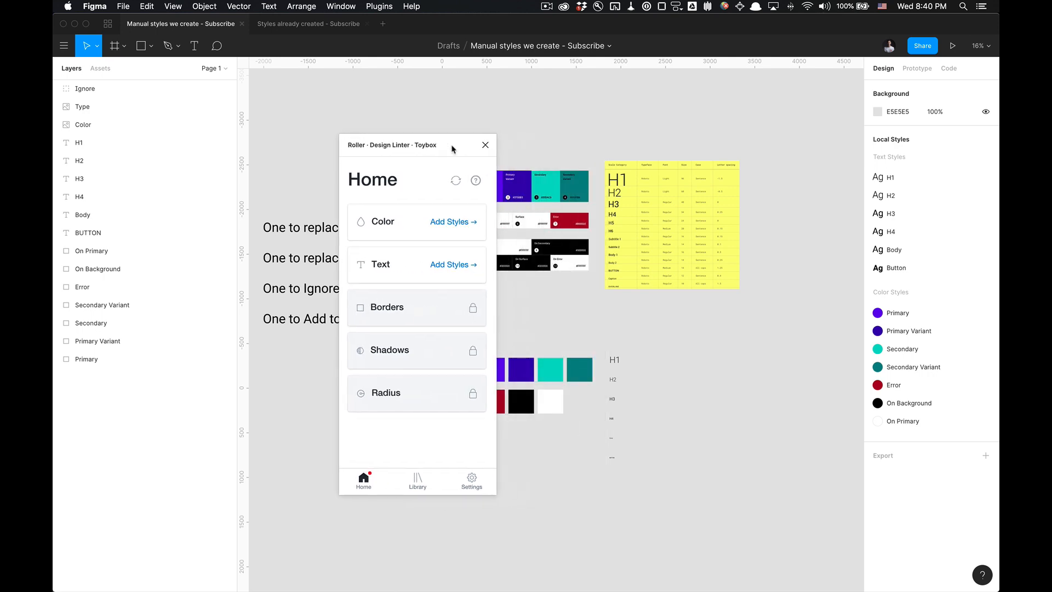
Step: Import the Figma local colour styles into Roller's library and move the plugin window clear of the colour samples
click(416, 486)
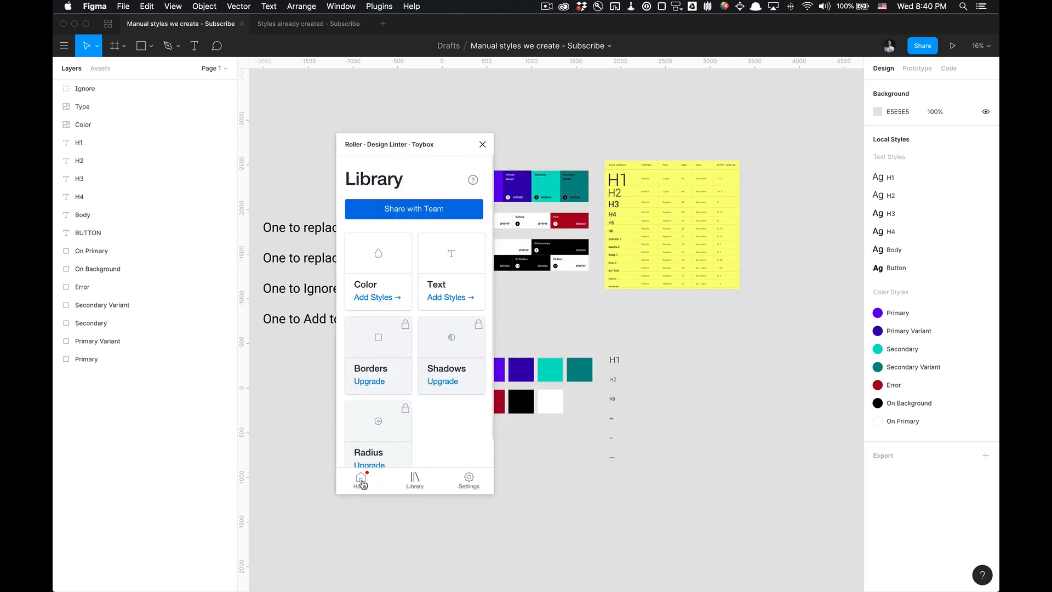
click(380, 477)
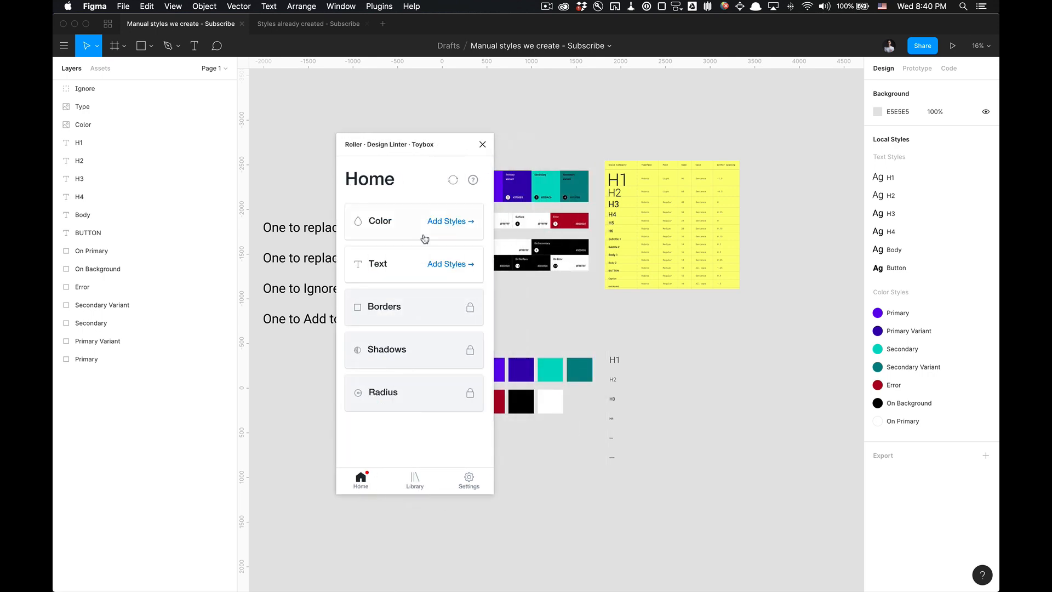
click(446, 223)
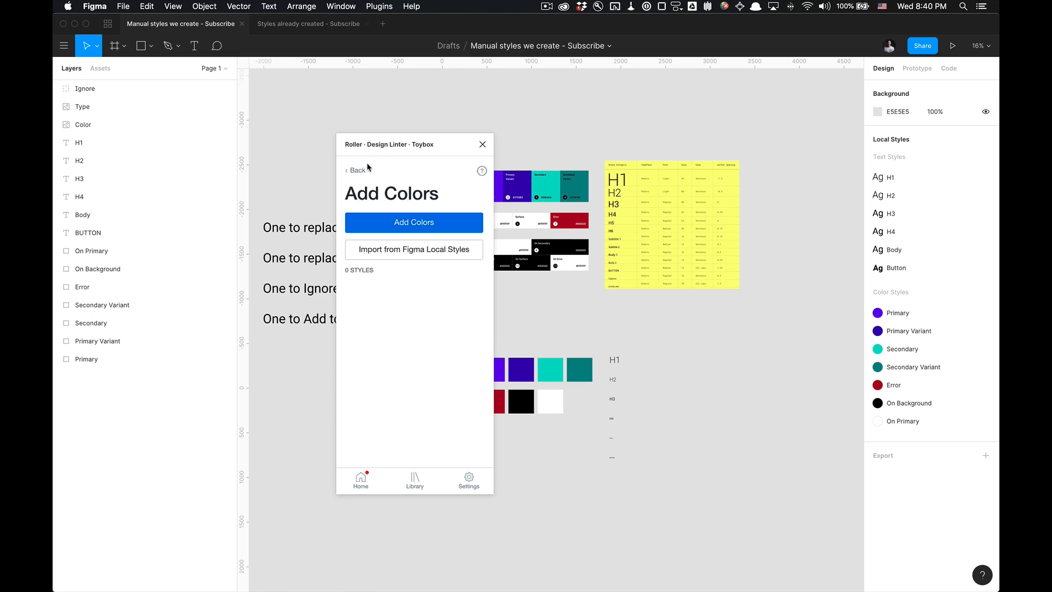
click(403, 256)
drag(418, 148, 356, 152)
Step: Compare the colour styles imported into Roller with the colour palette and swatches on the canvas
scroll(530, 205, up, 2)
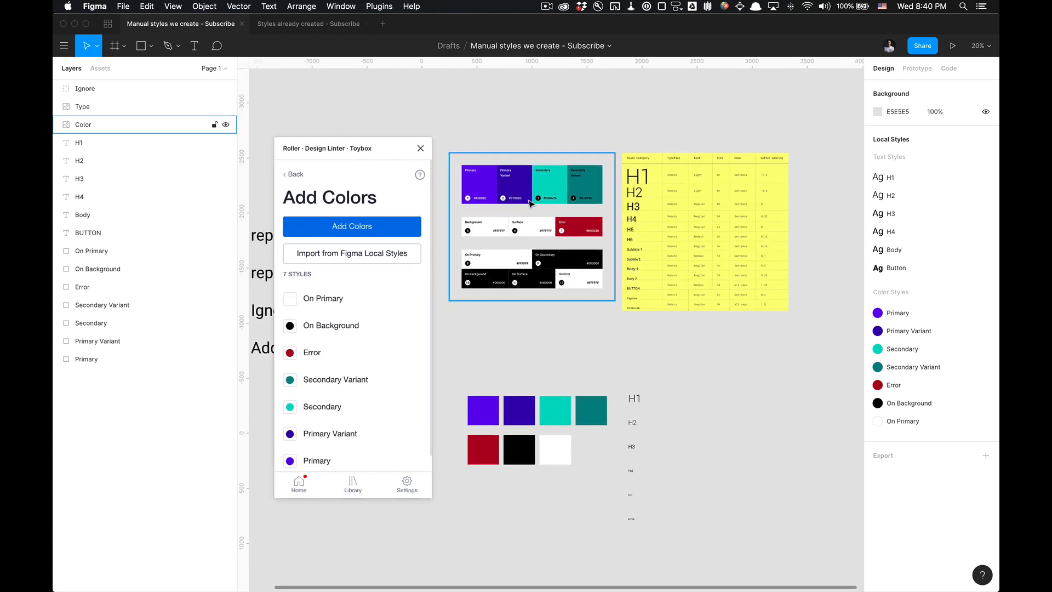
scroll(529, 214, up, 5)
scroll(529, 215, down, 4)
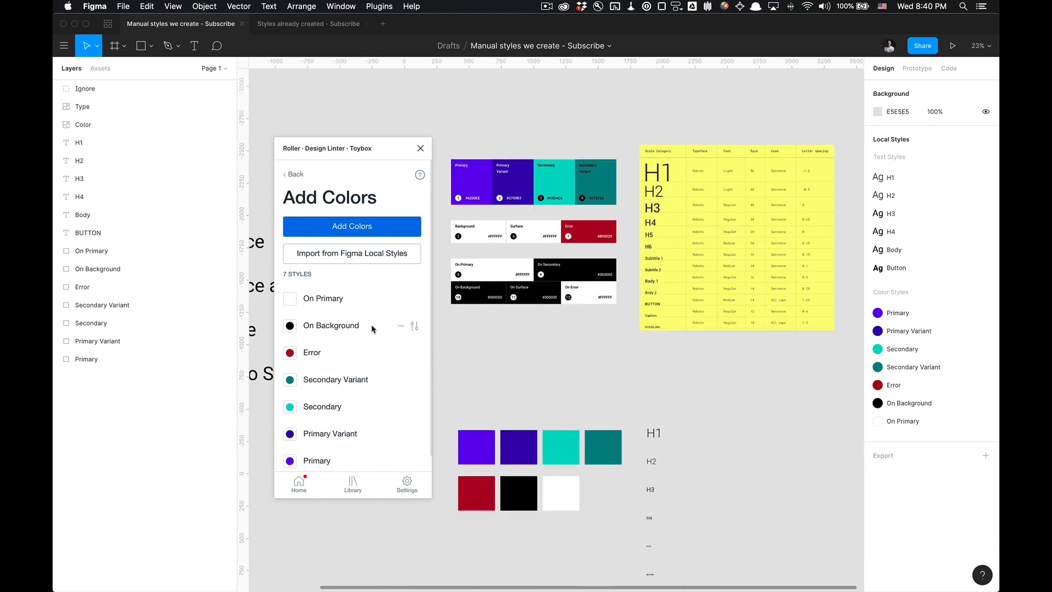
scroll(372, 326, down, 1)
scroll(371, 288, up, 1)
scroll(368, 299, down, 1)
scroll(333, 346, up, 1)
scroll(333, 346, up, 1)
scroll(335, 317, down, 1)
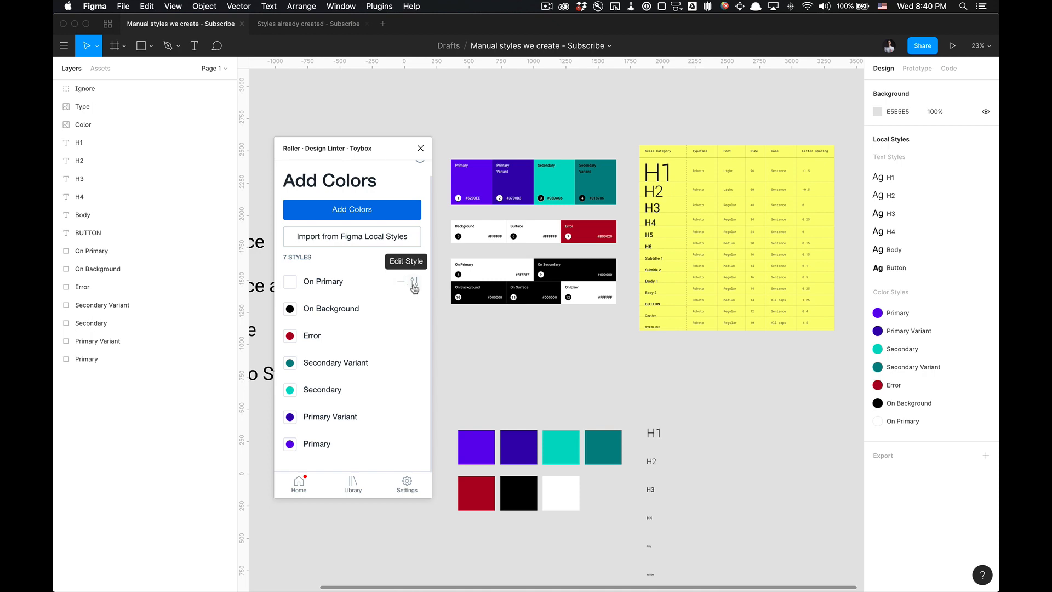
Step: Change the On Primary colour style in Roller's library to hex #ffff33 and save it
click(414, 285)
click(328, 292)
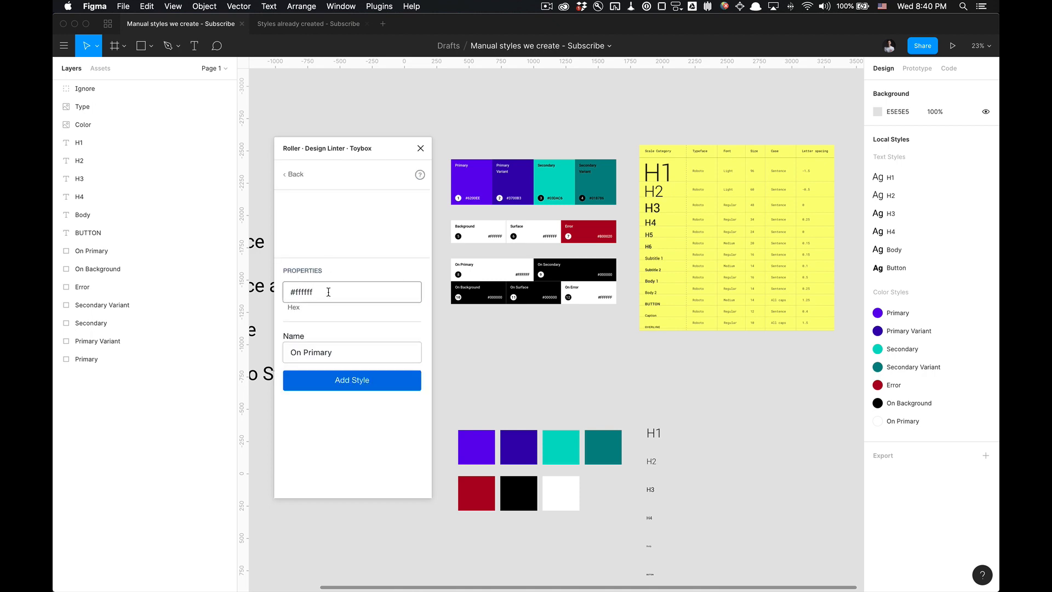
key(super+Tab)
key(super+Tab)
text(33)
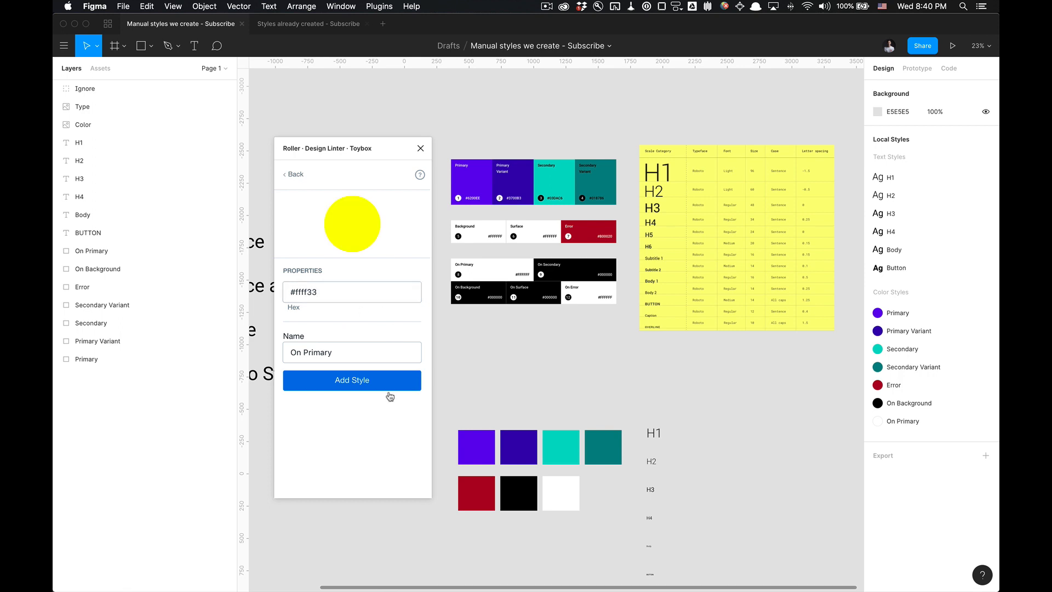
click(361, 386)
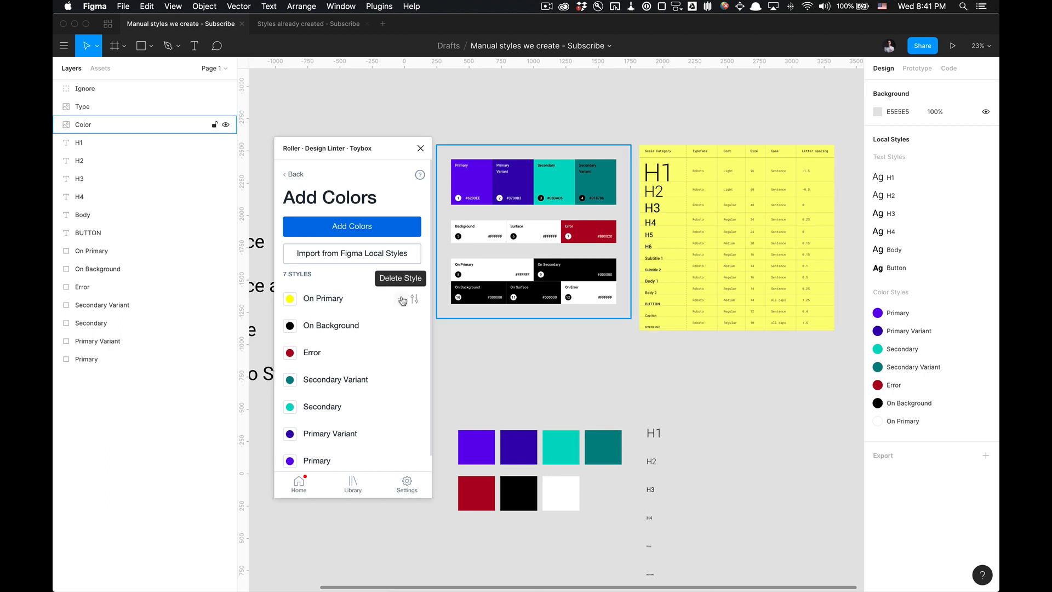
Step: Delete the On Primary colour style from Roller's library and import the Figma local colour styles again
click(402, 299)
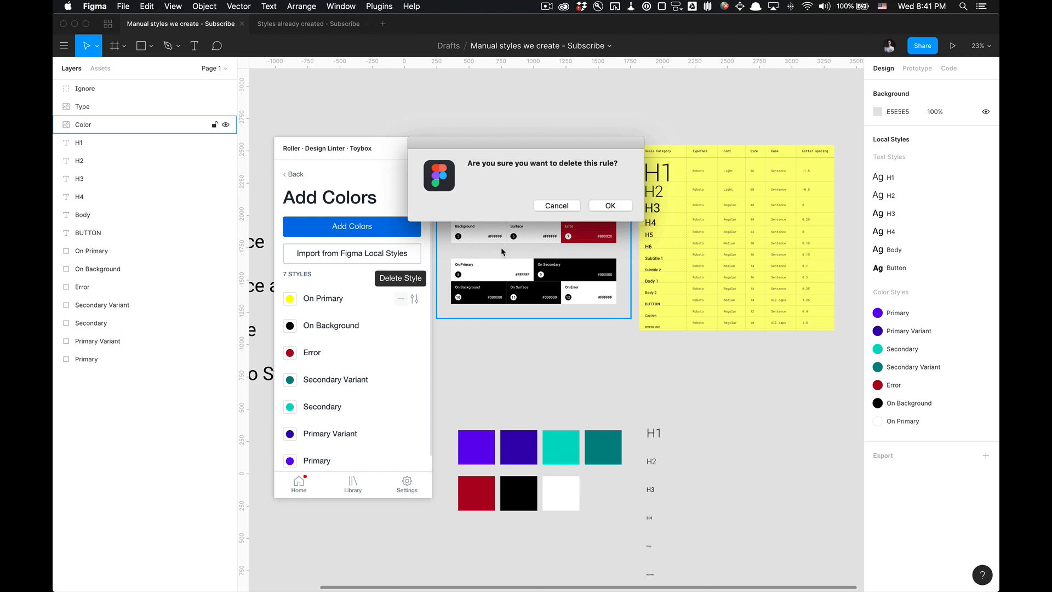
key(Return)
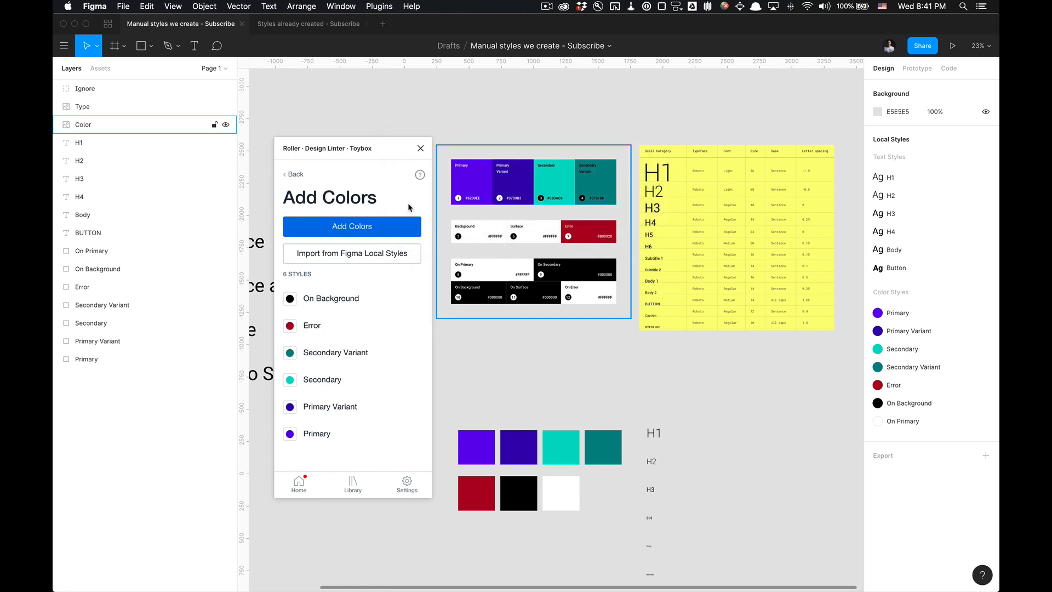
click(295, 175)
click(313, 291)
click(353, 256)
scroll(371, 286, down, 5)
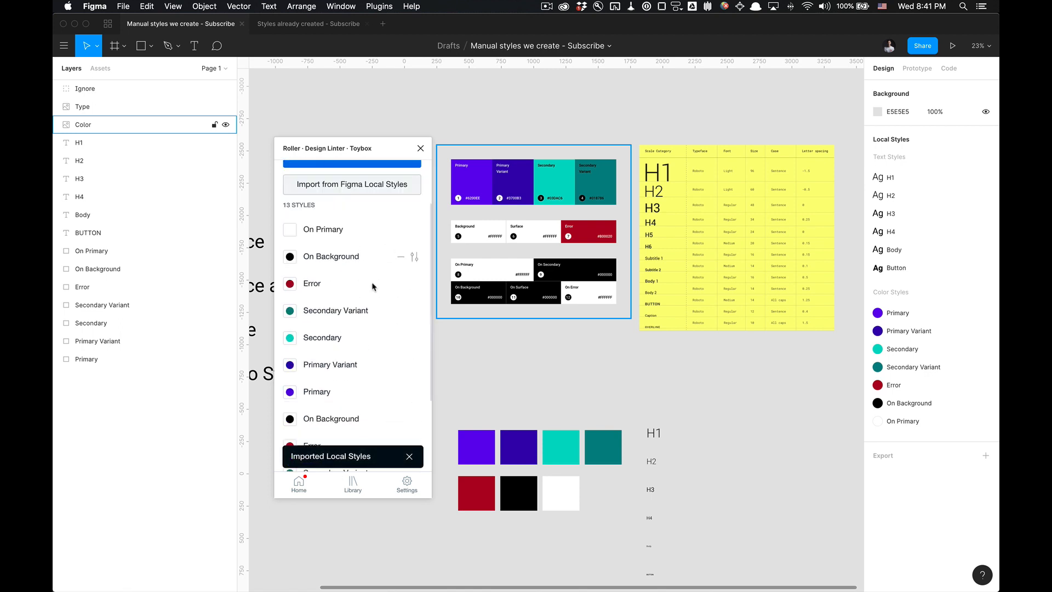
scroll(374, 297, up, 5)
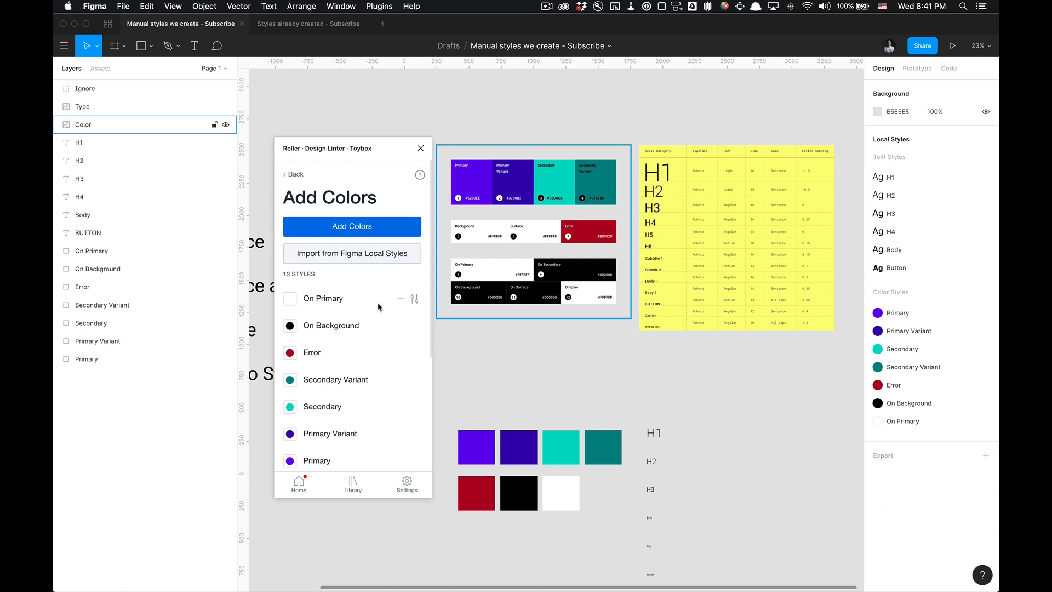
scroll(373, 328, down, 4)
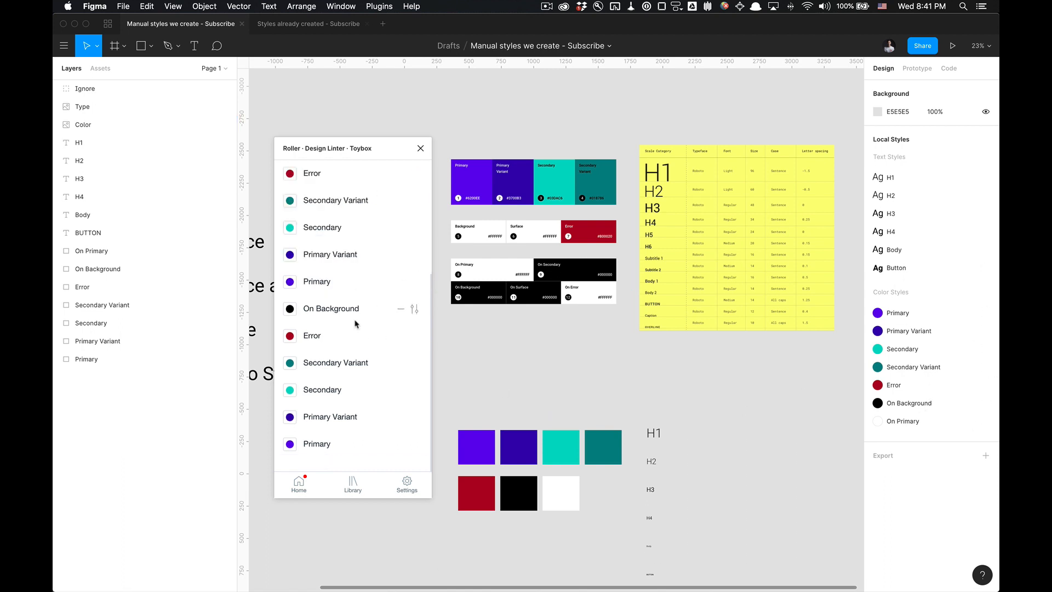
scroll(355, 323, up, 4)
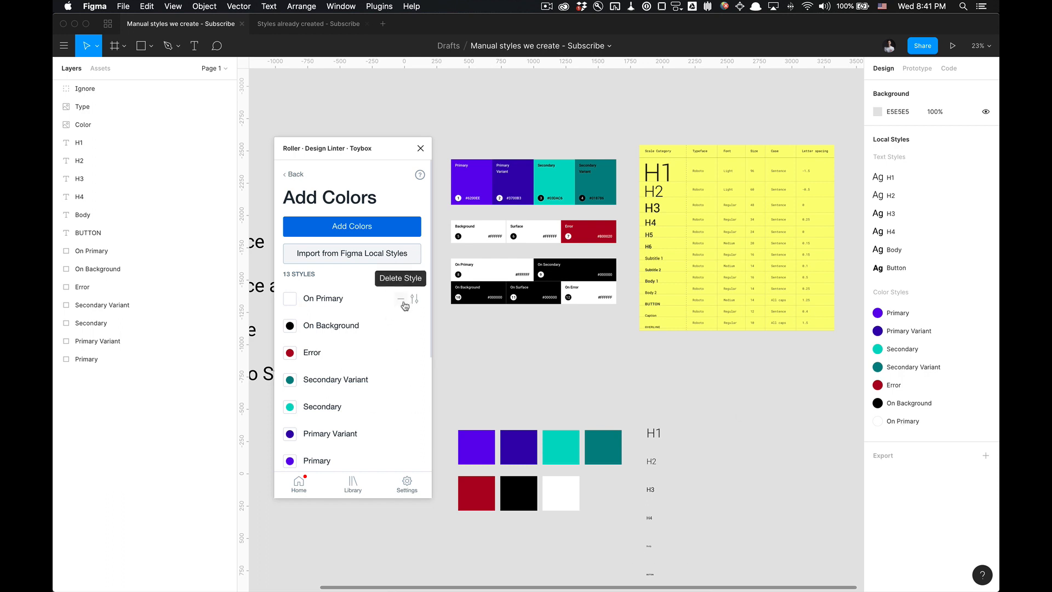
Step: Clear the duplicated colour styles from Roller's library and re-import a clean set from the Figma local styles
click(402, 300)
key(Return)
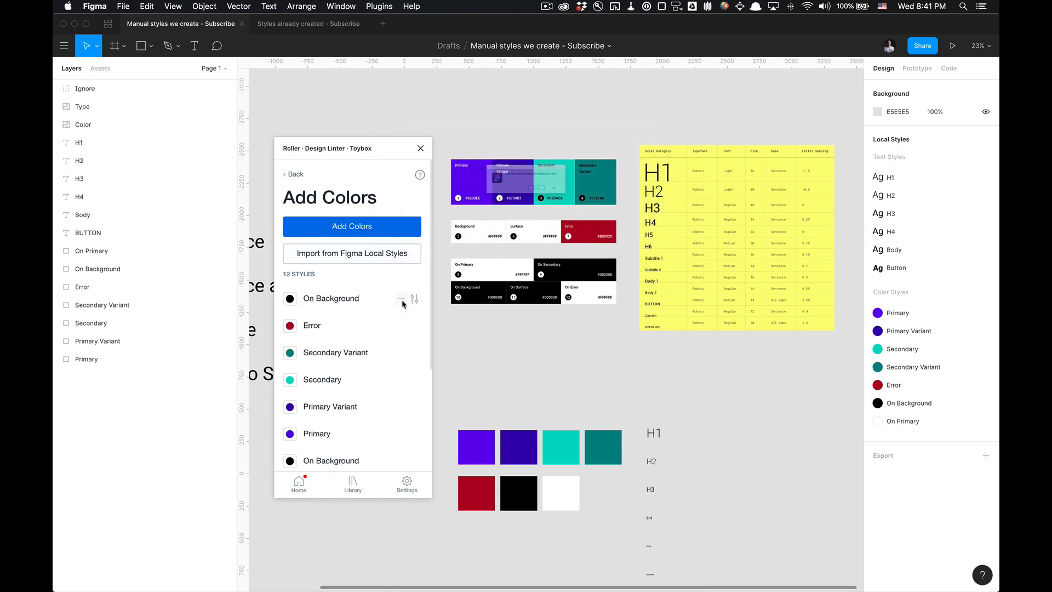
click(395, 258)
scroll(383, 346, down, 1)
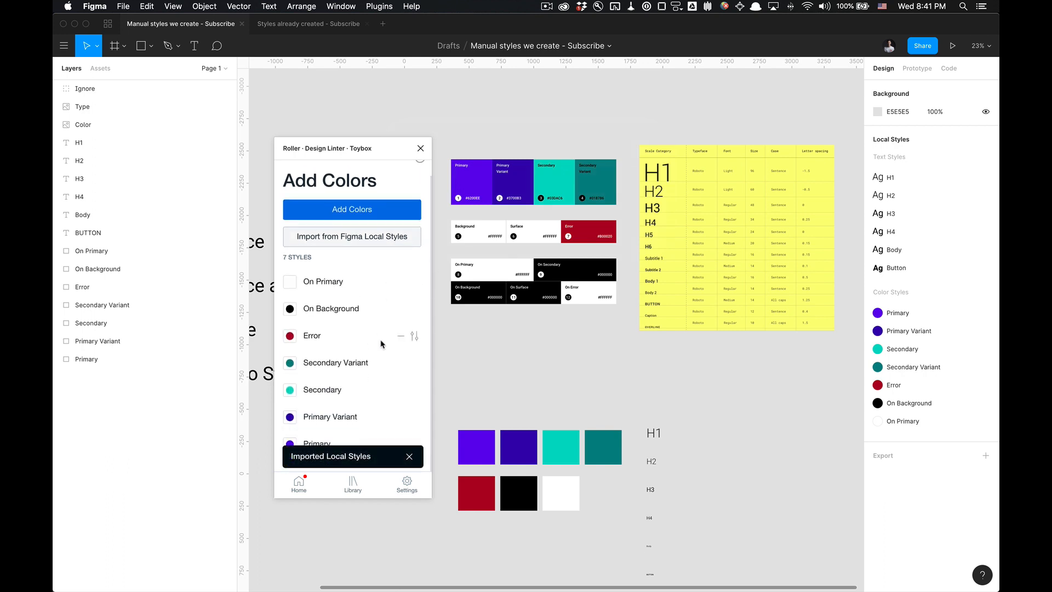
scroll(385, 340, up, 1)
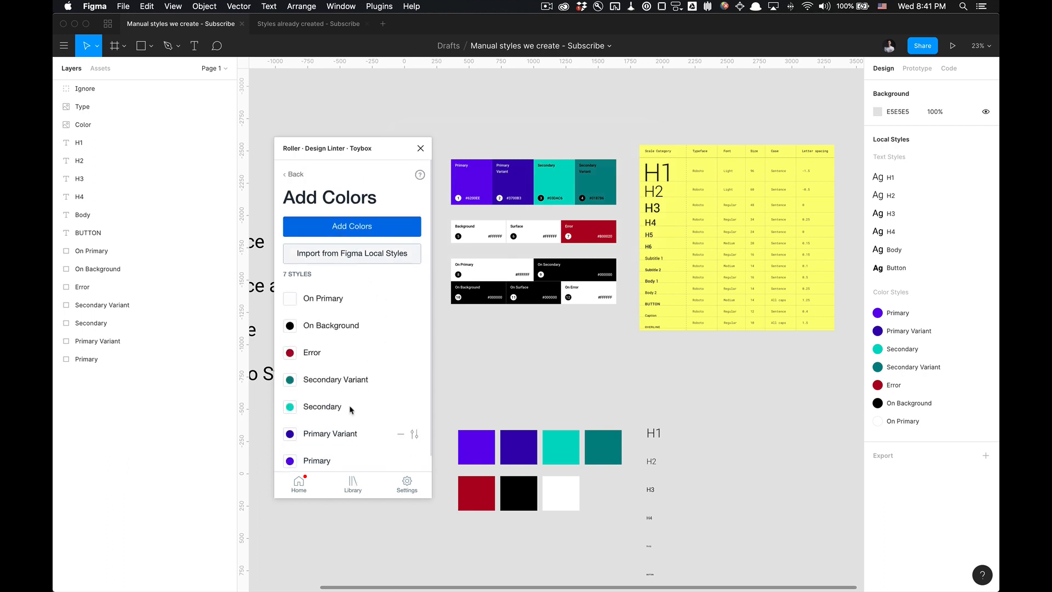
Step: Import the Figma local text styles into Roller's library
click(351, 485)
click(386, 289)
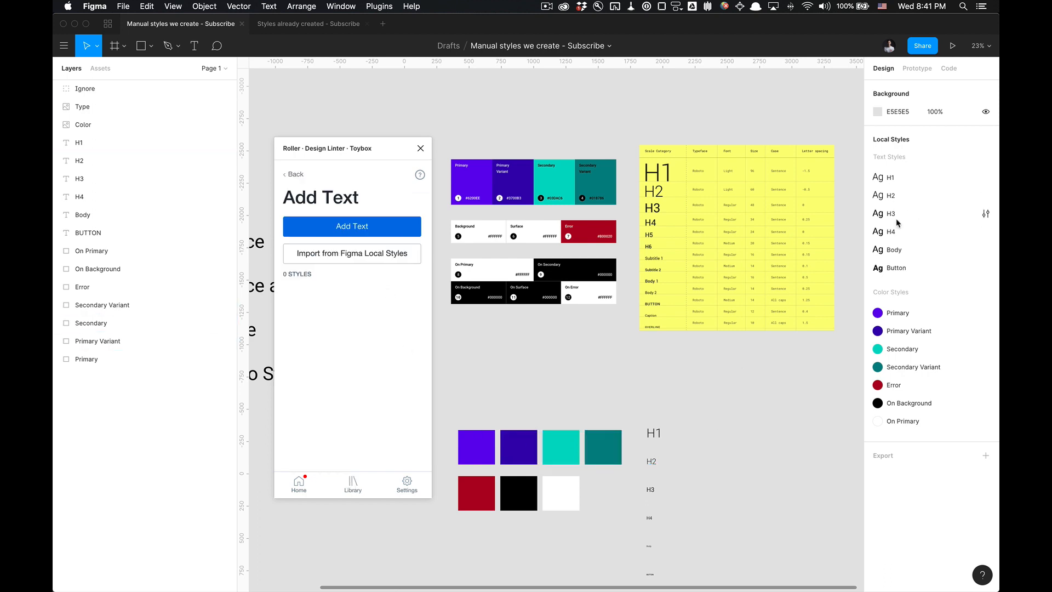
click(392, 259)
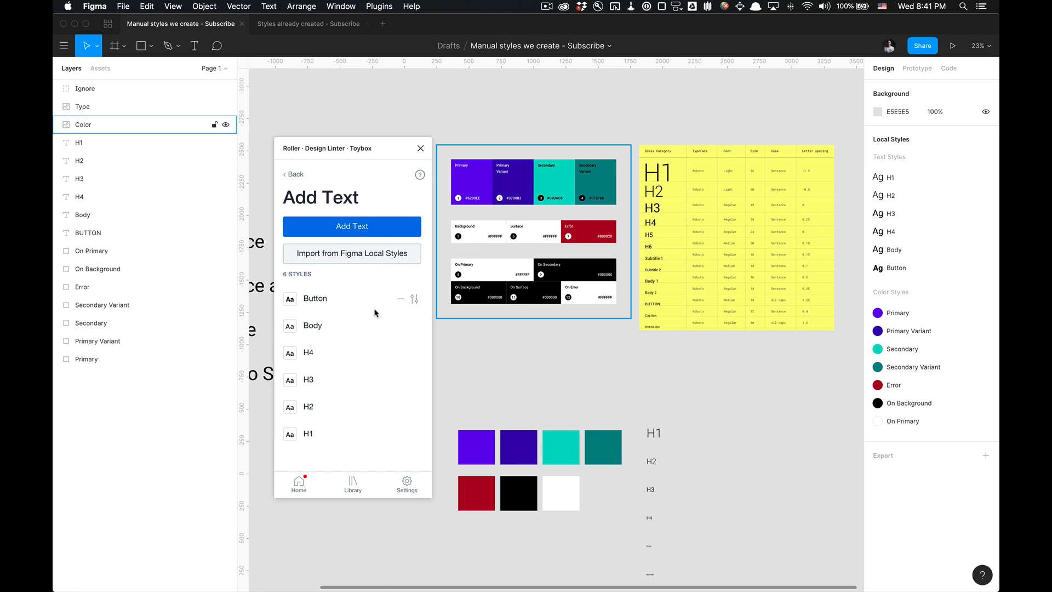
Step: Review the Button text style's properties and available colour styles in Roller, and return to the library overview
click(415, 299)
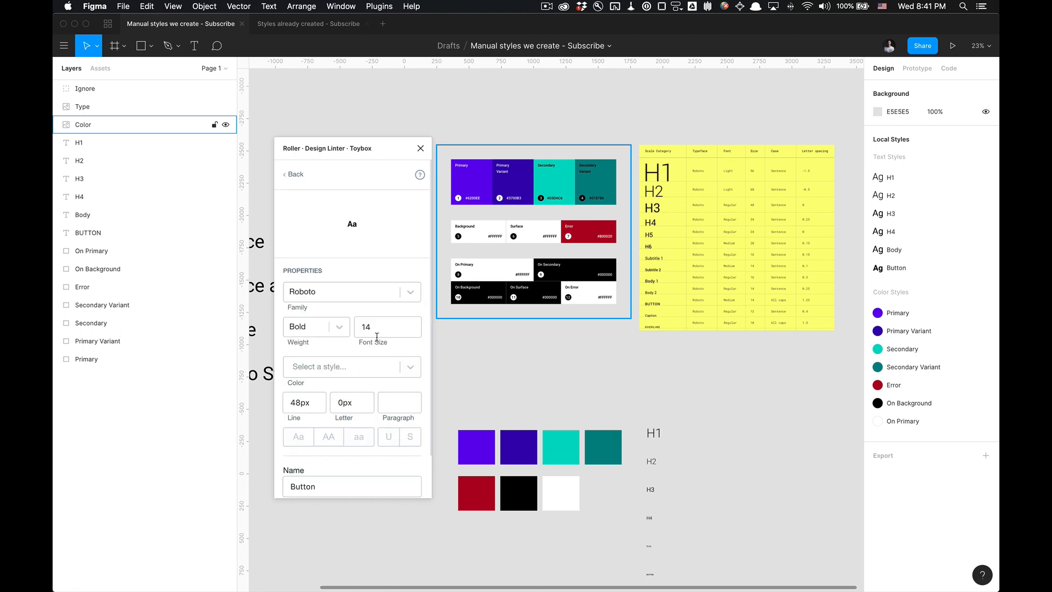
scroll(367, 407, down, 1)
scroll(367, 407, down, 2)
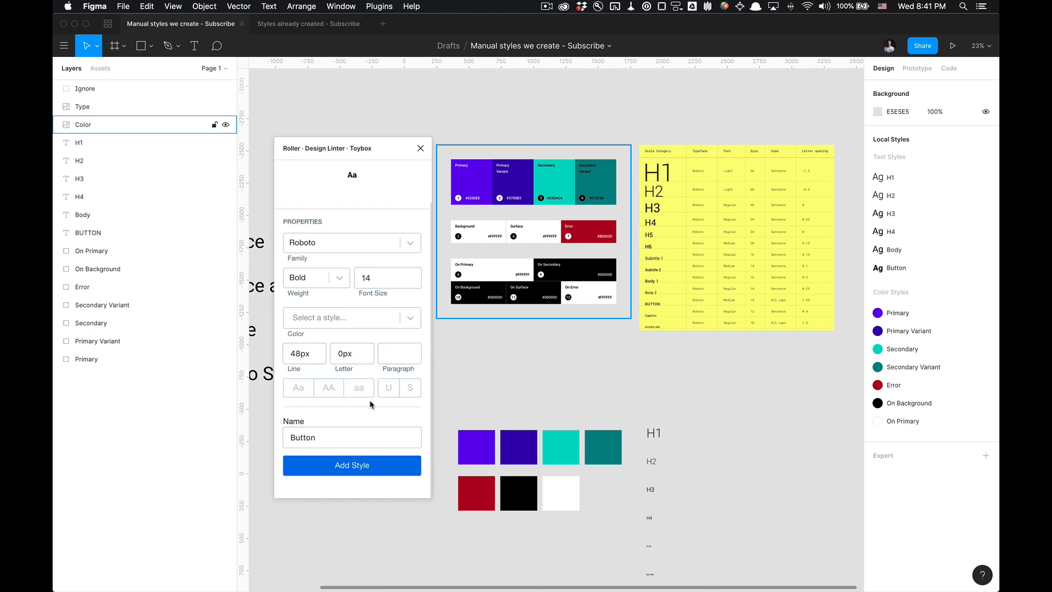
scroll(370, 427, up, 3)
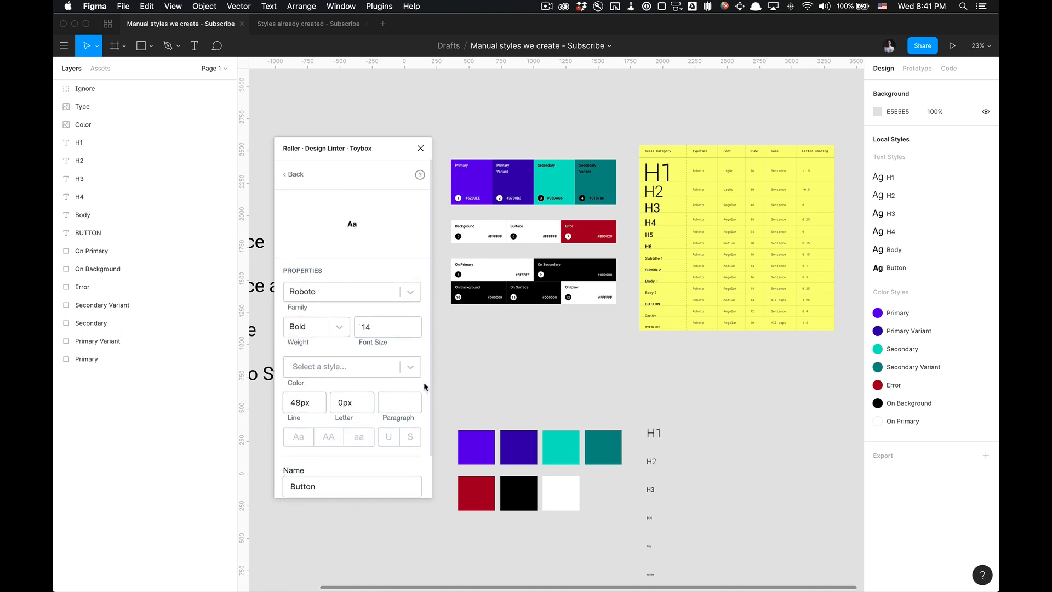
scroll(402, 345, down, 3)
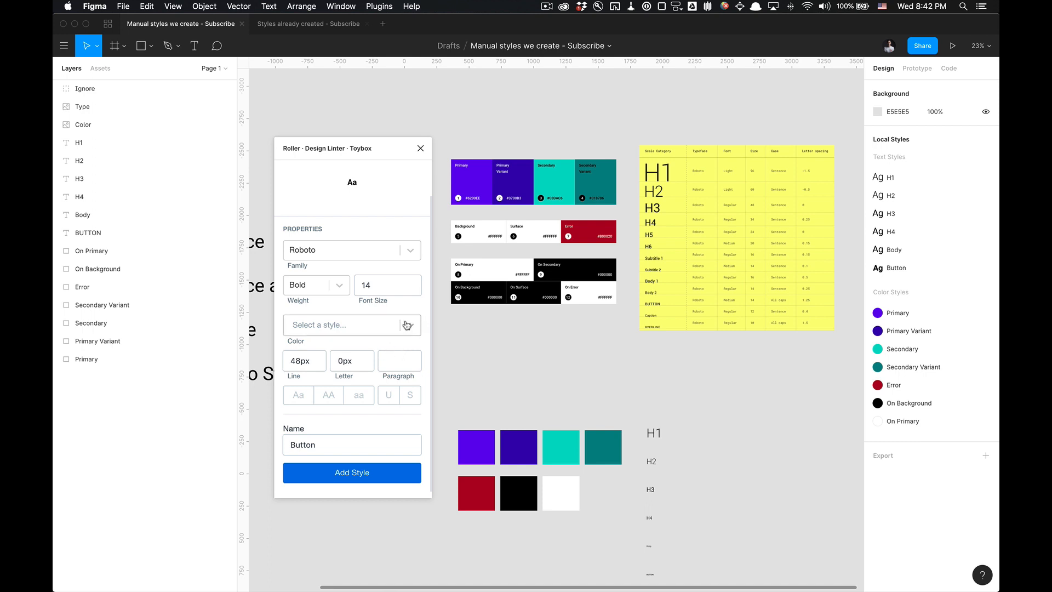
click(406, 325)
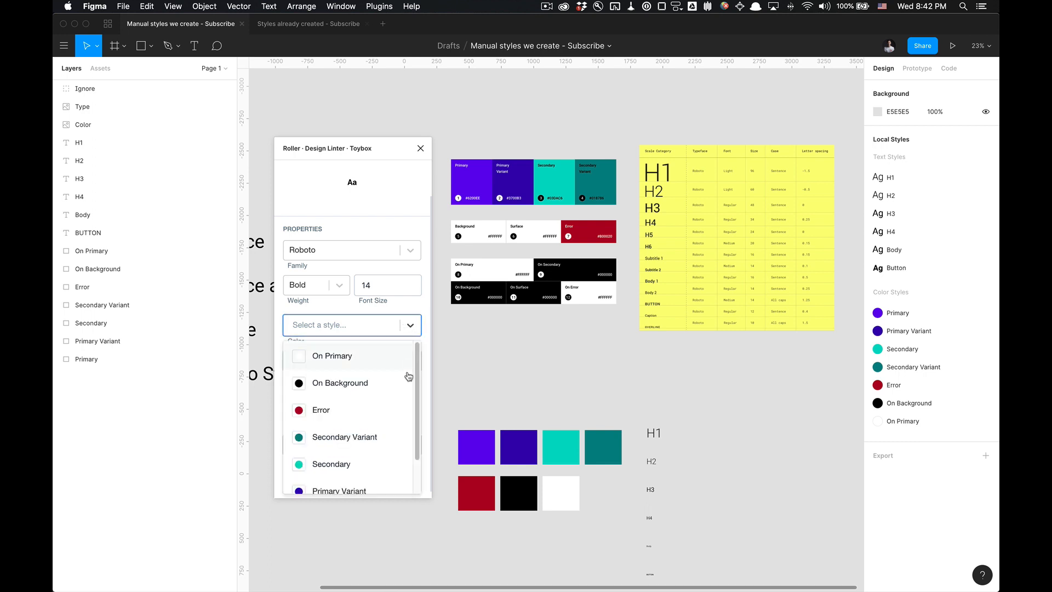
click(406, 323)
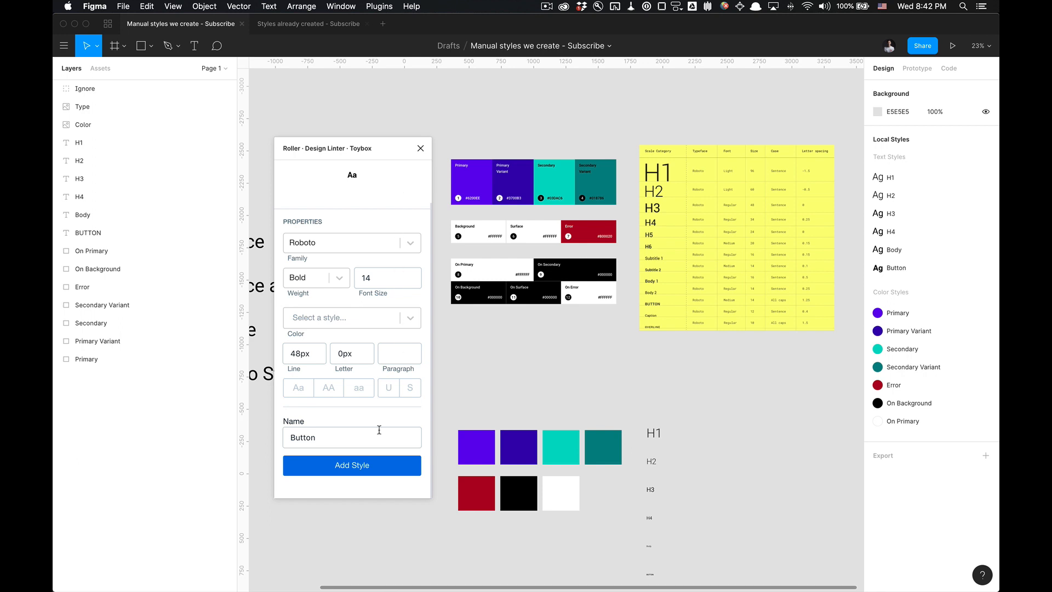
click(365, 464)
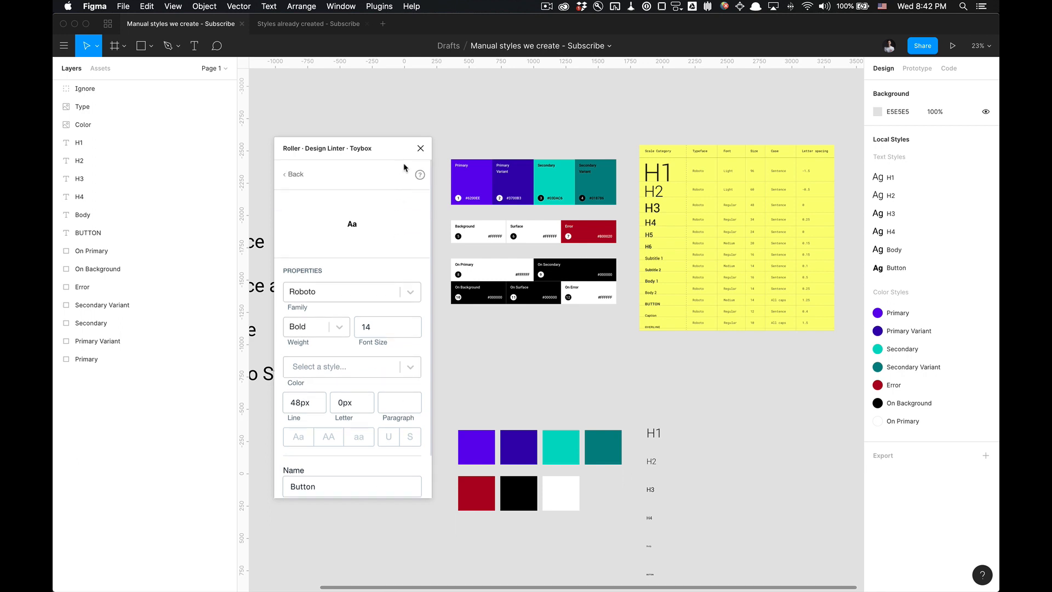
click(297, 175)
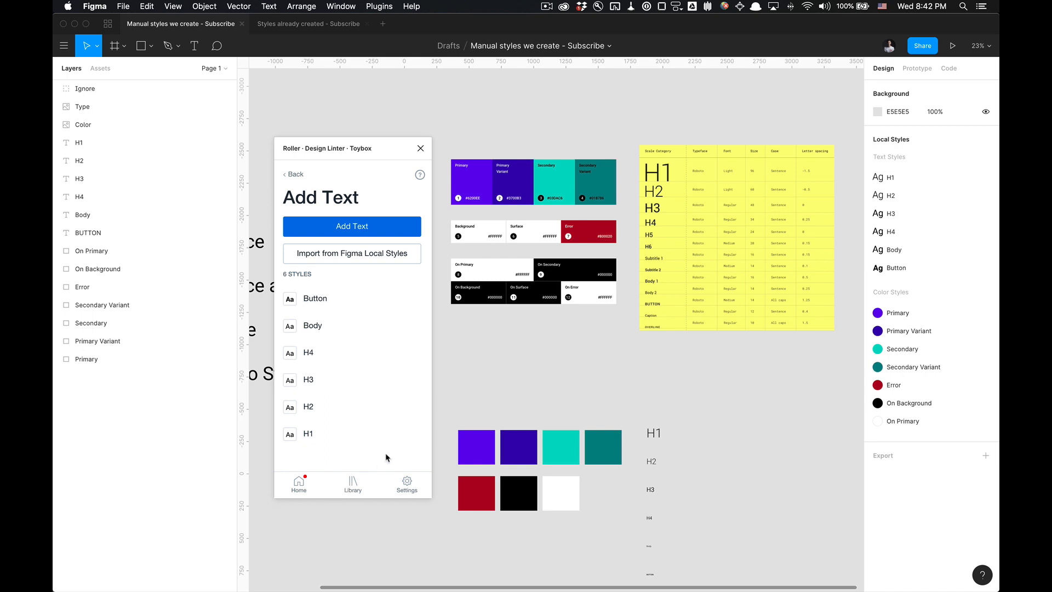
click(298, 175)
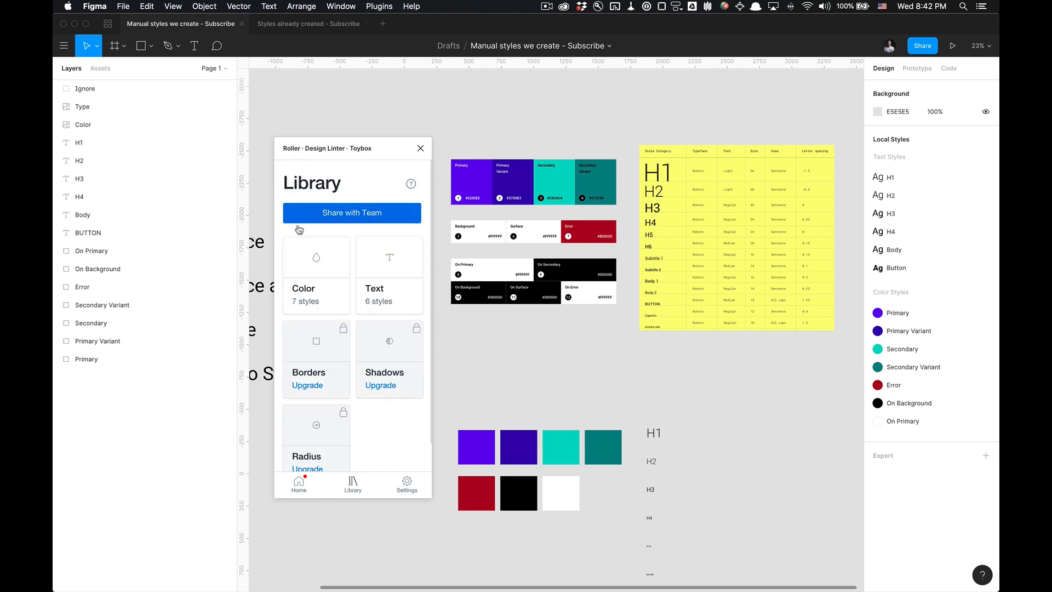
Step: Examine the four text samples on the canvas from "One to replace" to "One to Add to Style Guide", and the nearby swatches and headings
scroll(600, 410, down, 5)
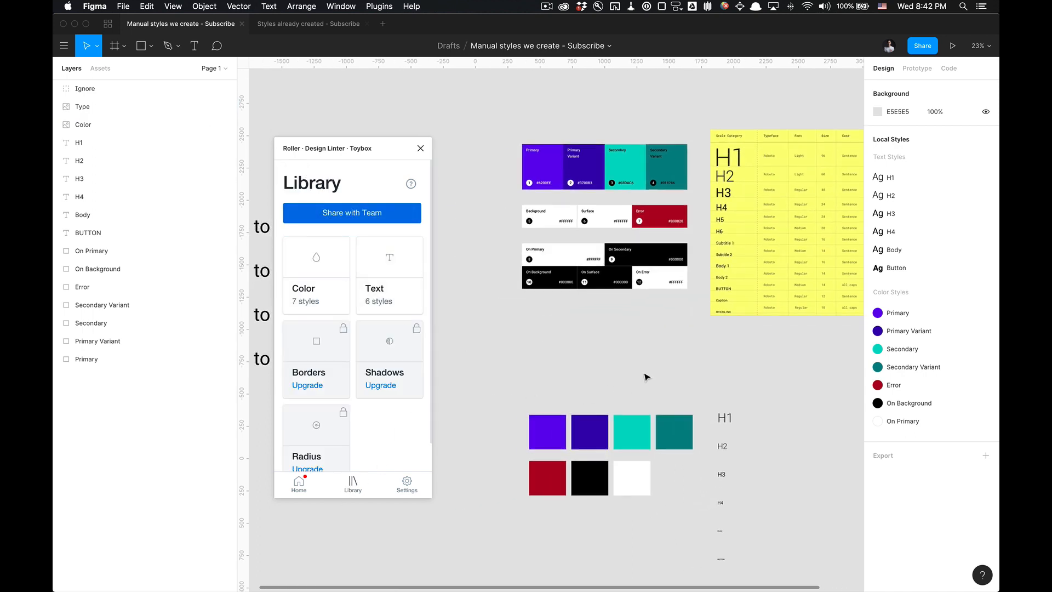
drag(652, 329, 718, 334)
drag(643, 333, 629, 334)
scroll(630, 334, left, 4)
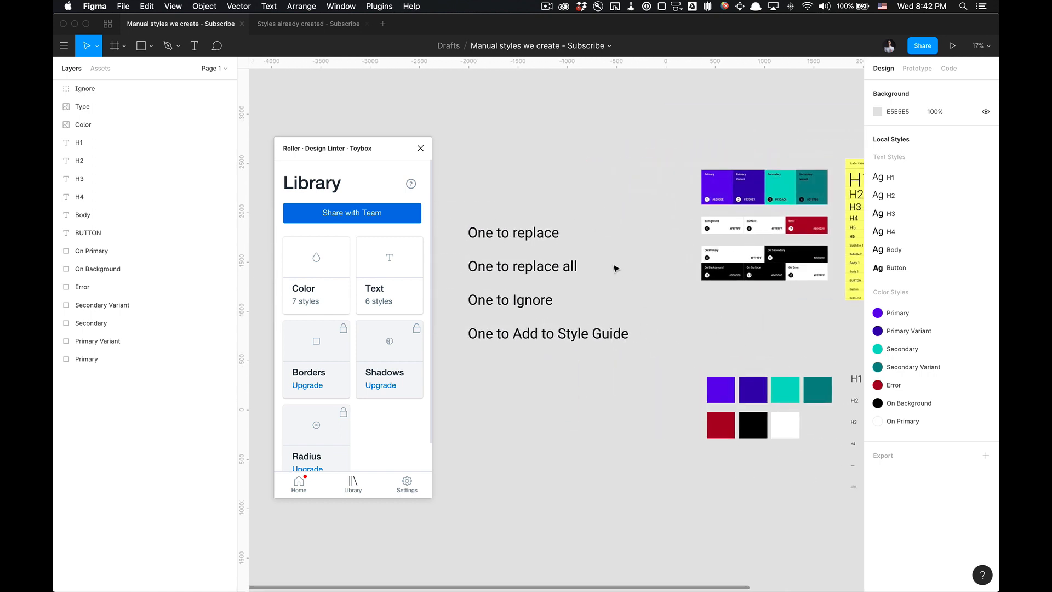
drag(630, 191, 534, 377)
click(659, 331)
super+click(603, 334)
click(534, 303)
click(540, 267)
click(546, 228)
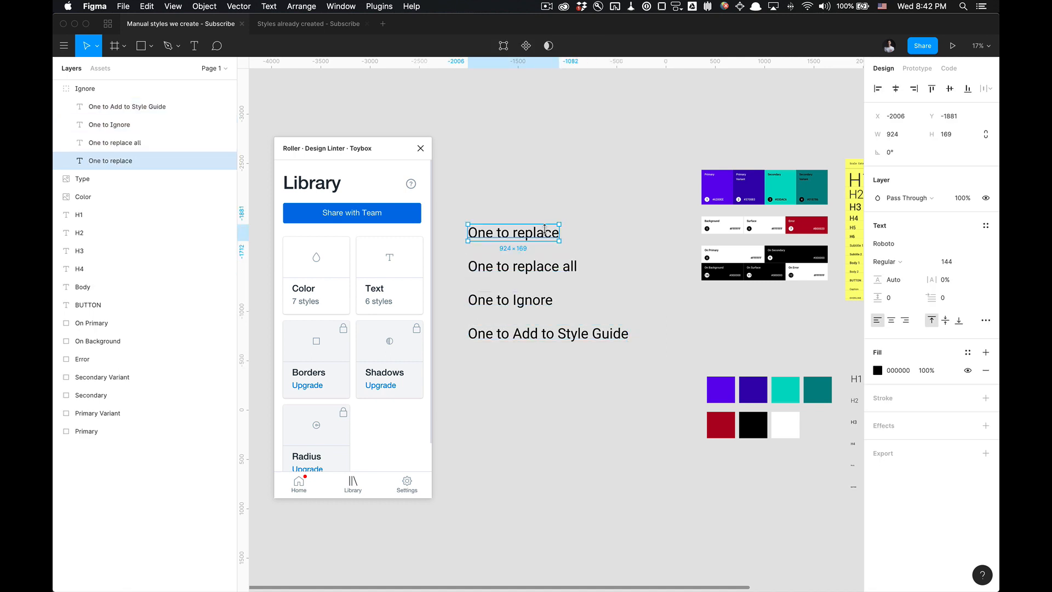
click(652, 298)
scroll(665, 345, right, 5)
drag(735, 327, 786, 507)
click(842, 431)
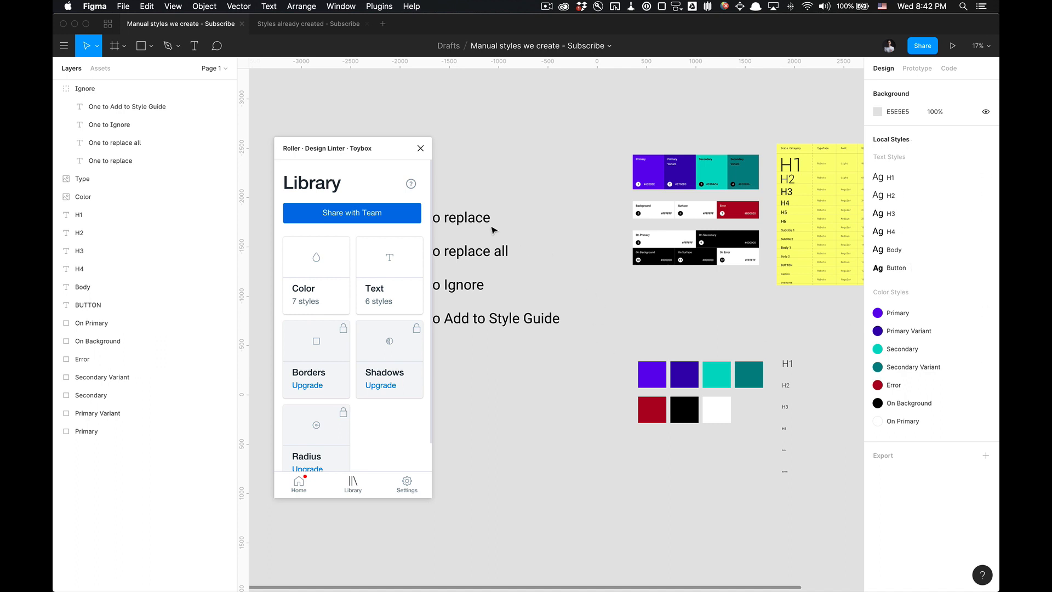
Step: Review the text styles stored in Roller's library and go back to the library overview
click(376, 278)
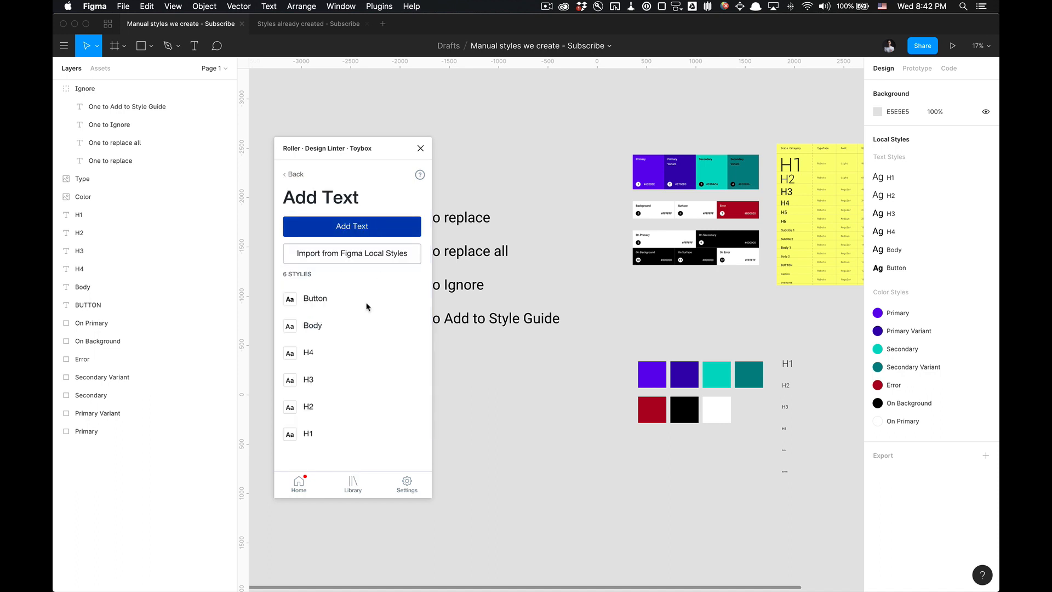
click(352, 484)
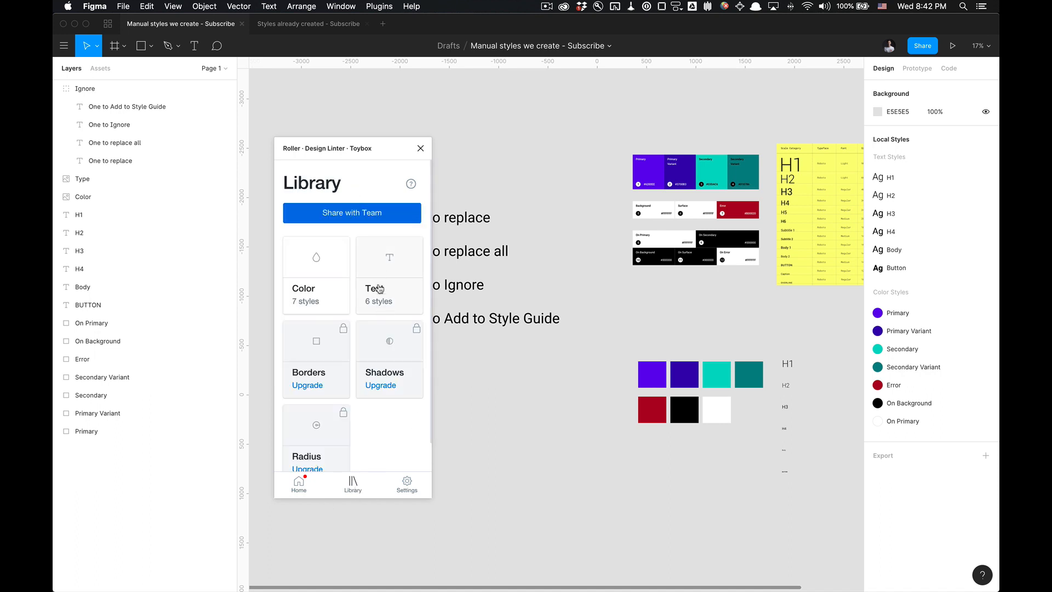
scroll(339, 384, down, 1)
Step: Show Roller's error overview, expand the file's page list and rerun the lint check on Page 1
click(300, 485)
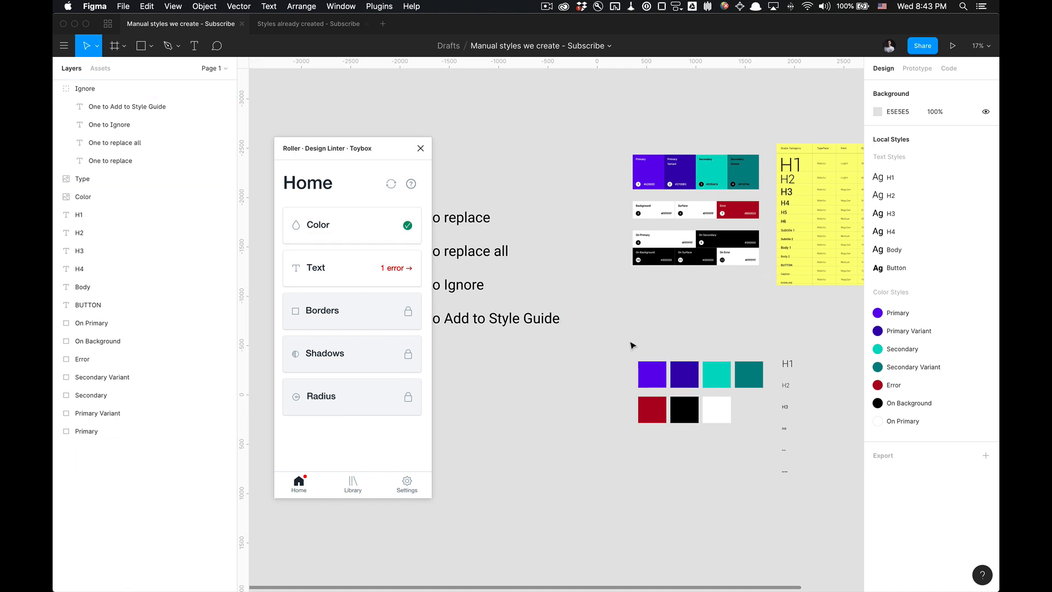
click(225, 69)
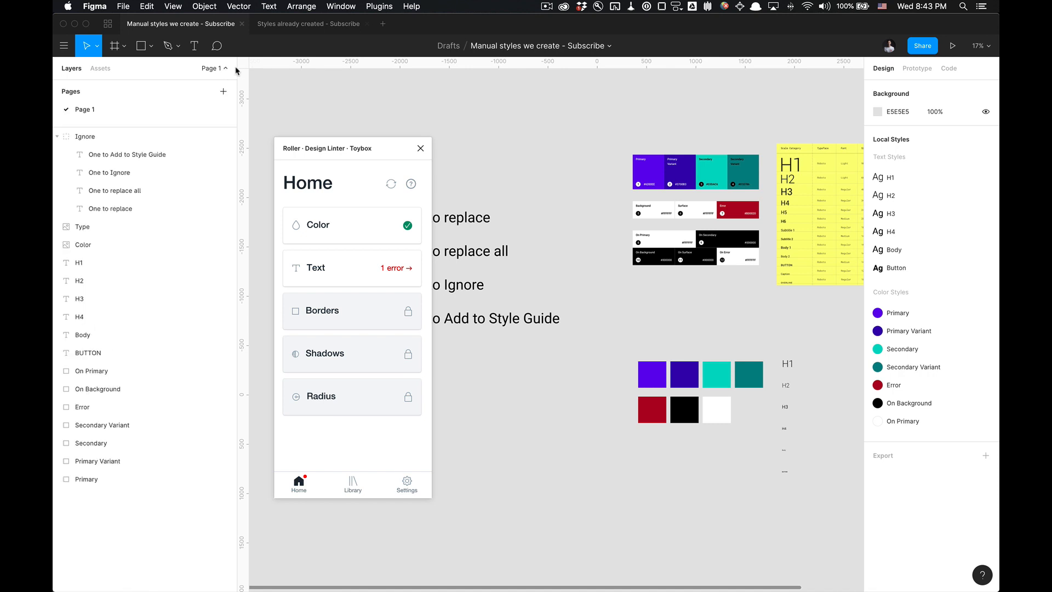
click(394, 185)
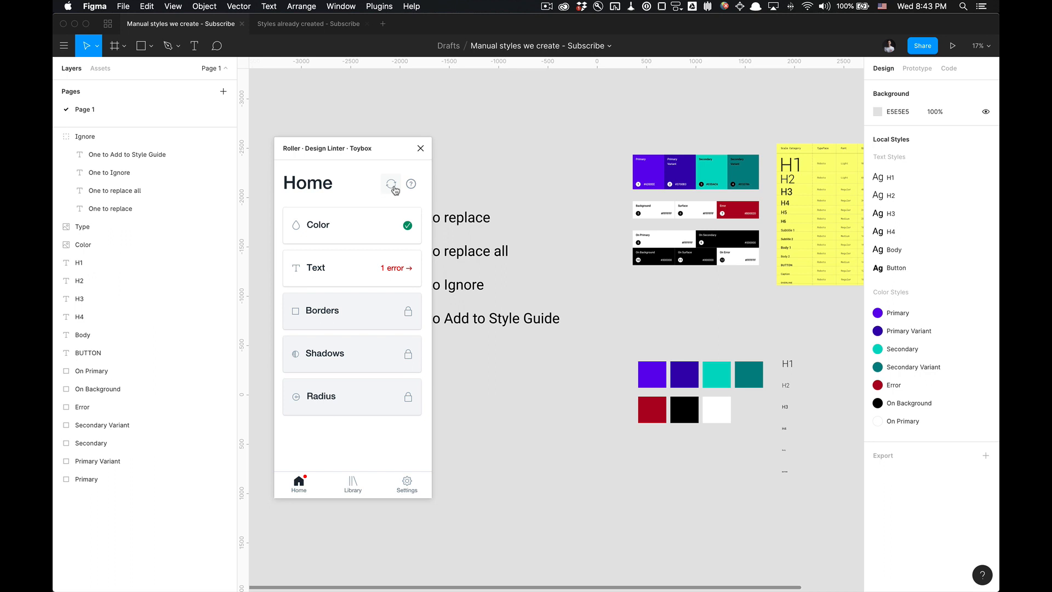
Step: Open the text error for the "One to replace" layer and move the plugin window clear of the text samples
click(386, 270)
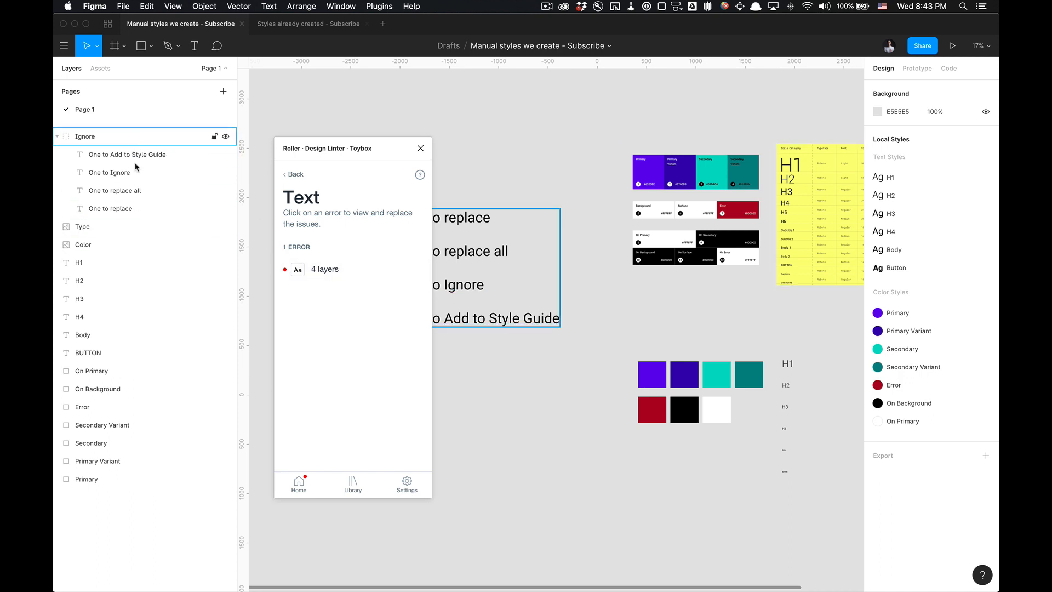
click(336, 269)
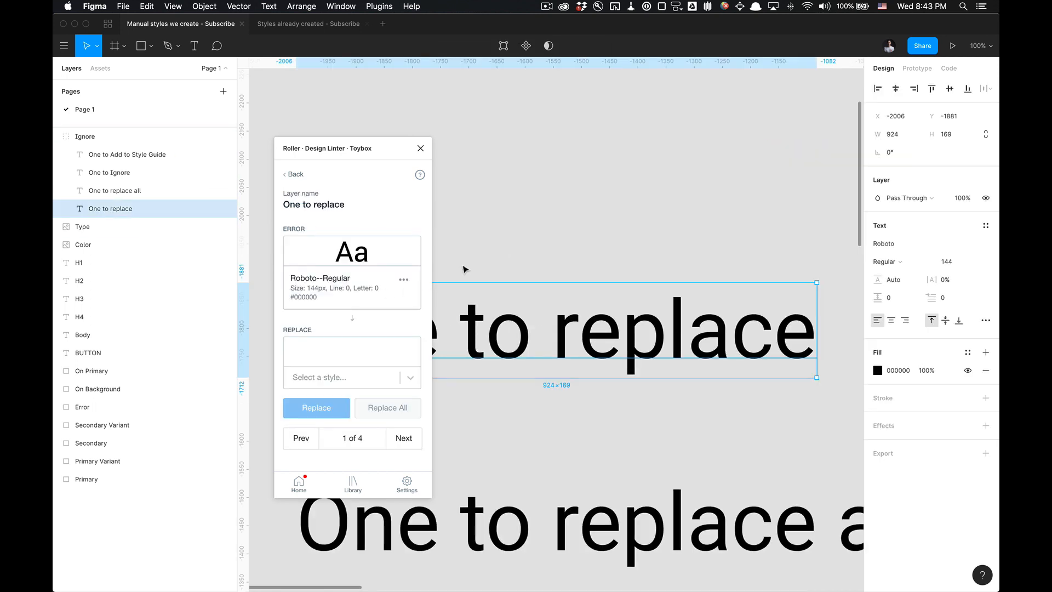
scroll(548, 230, down, 5)
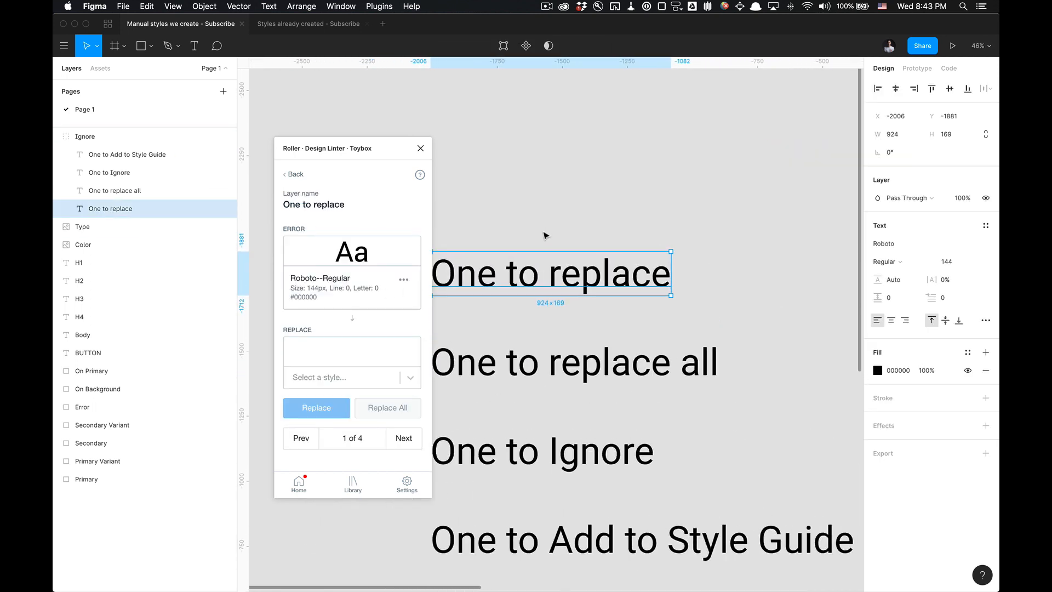
drag(397, 141, 381, 192)
Step: Look through the available replacement styles and the extra actions offered for the "One to replace" text error
click(373, 435)
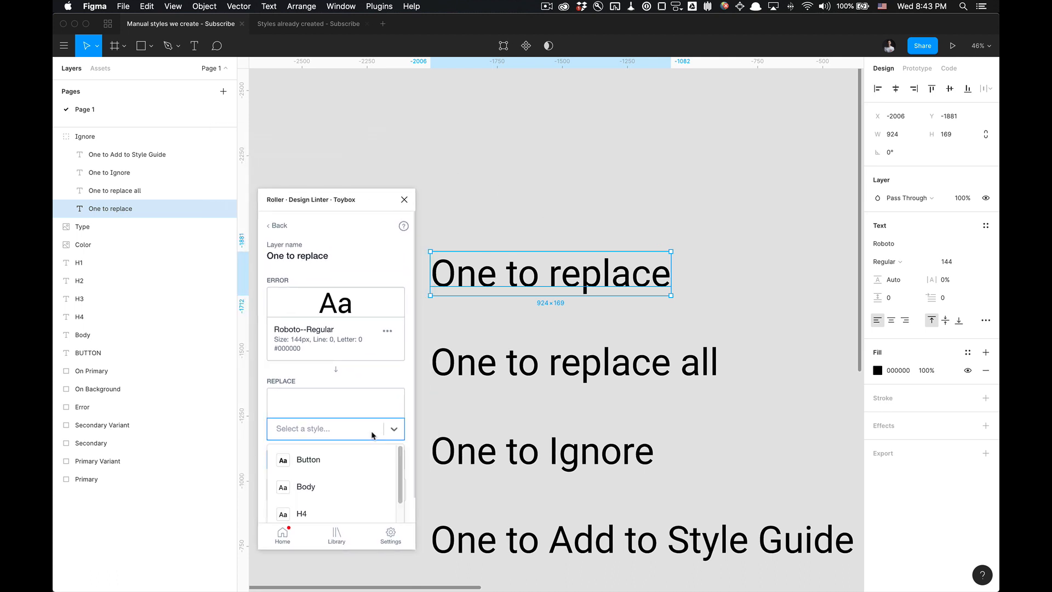
scroll(367, 461, down, 5)
click(393, 431)
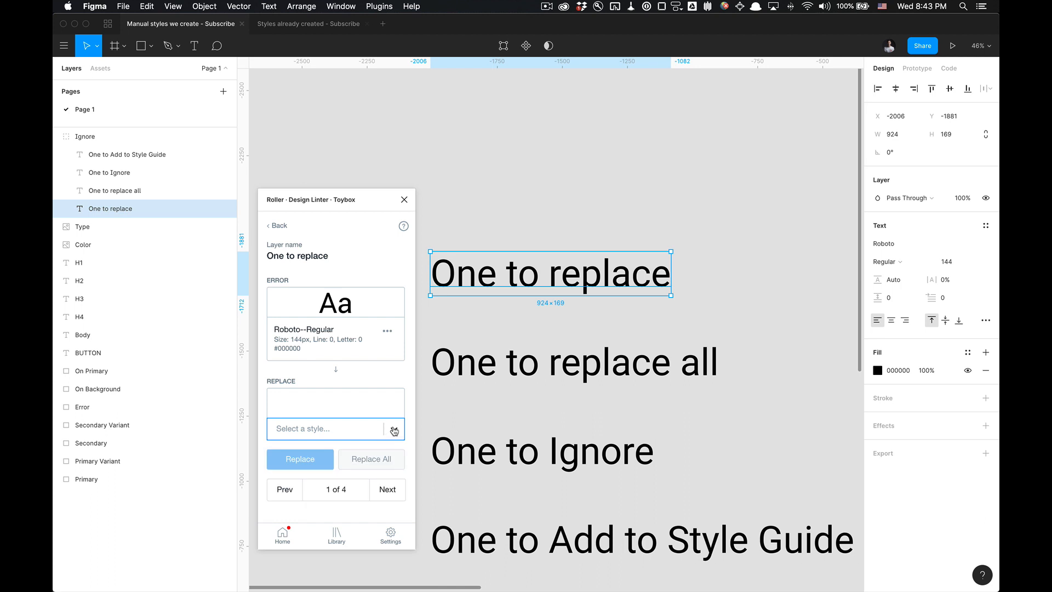
click(394, 431)
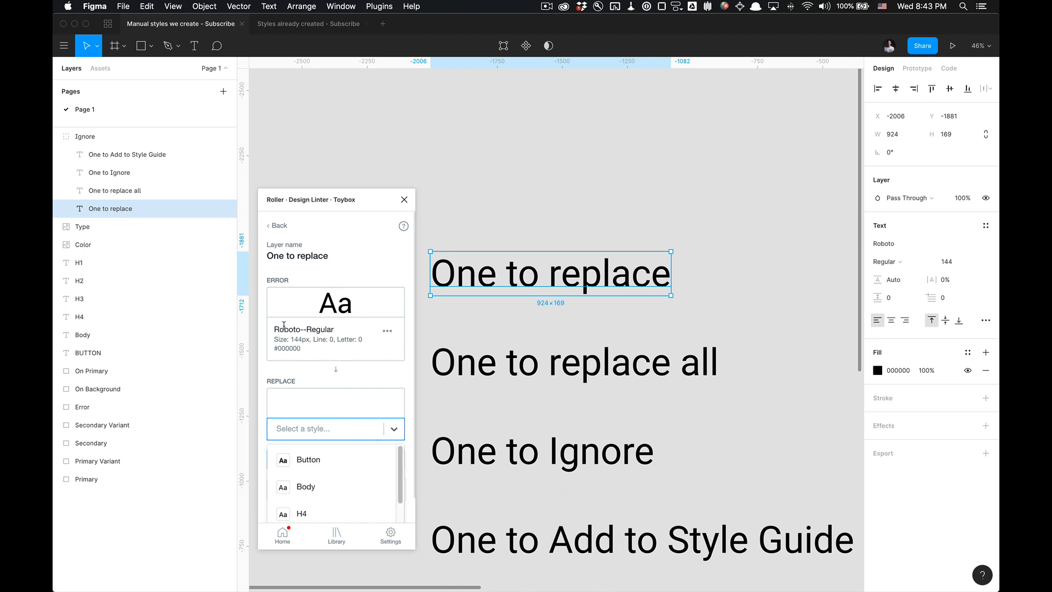
click(388, 333)
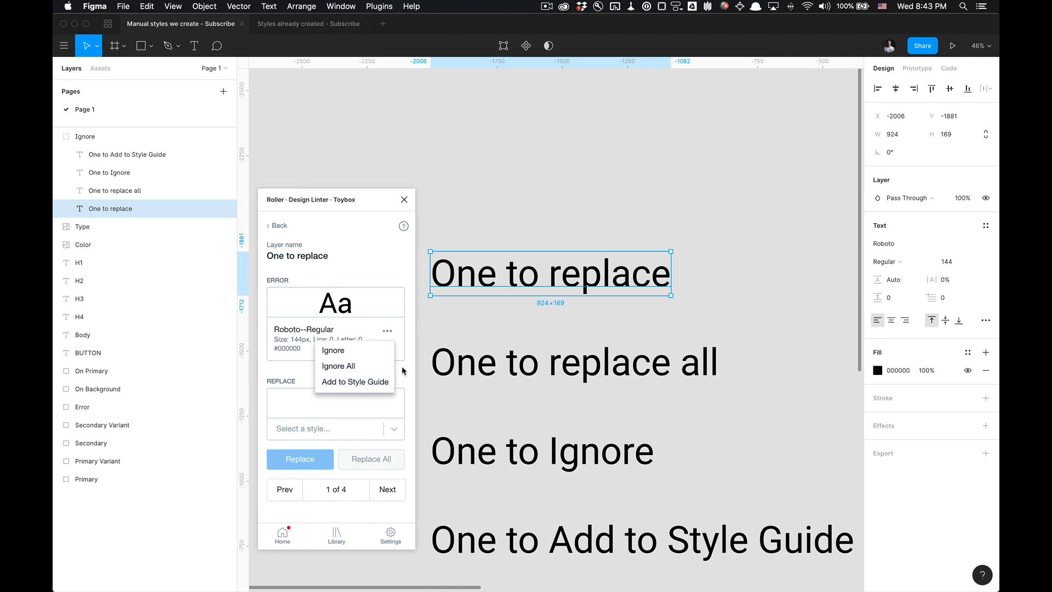
Step: Choose H1 as the replacement style for the "One to replace" error and replace only that layer
click(374, 421)
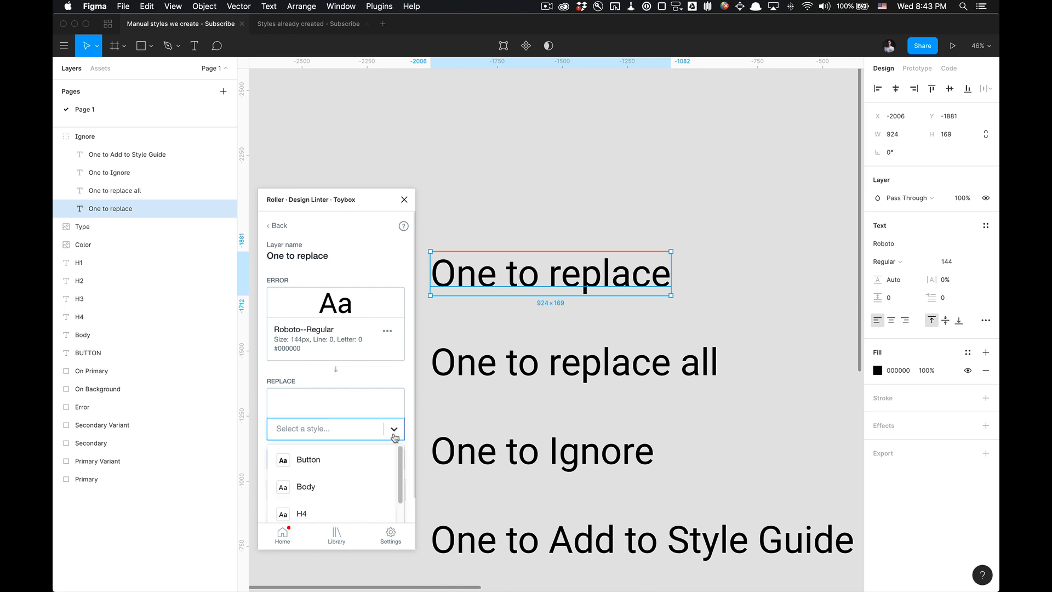
scroll(356, 405, down, 1)
scroll(352, 457, down, 3)
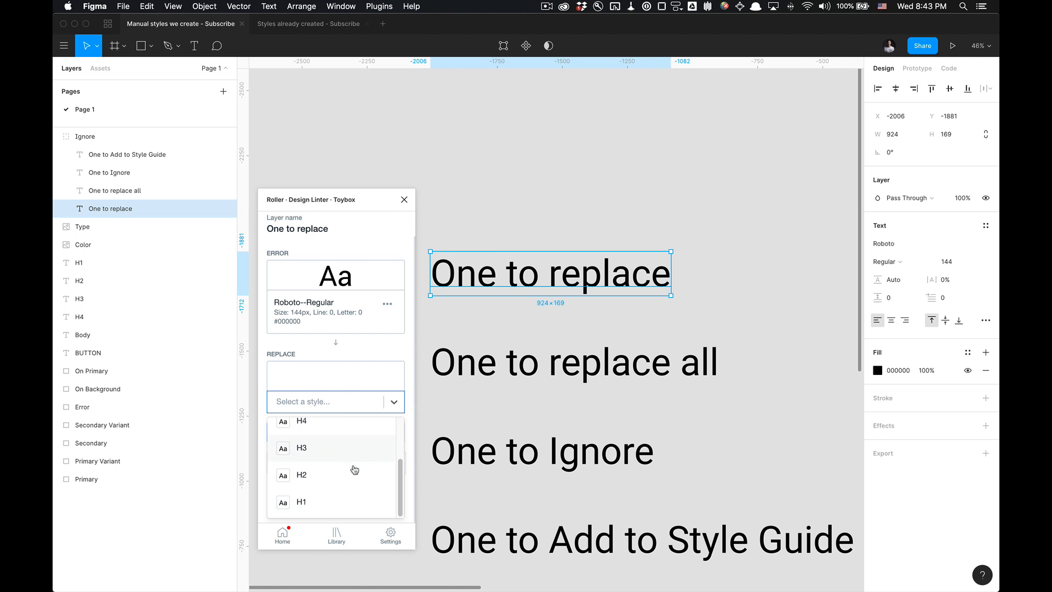
click(351, 501)
click(306, 472)
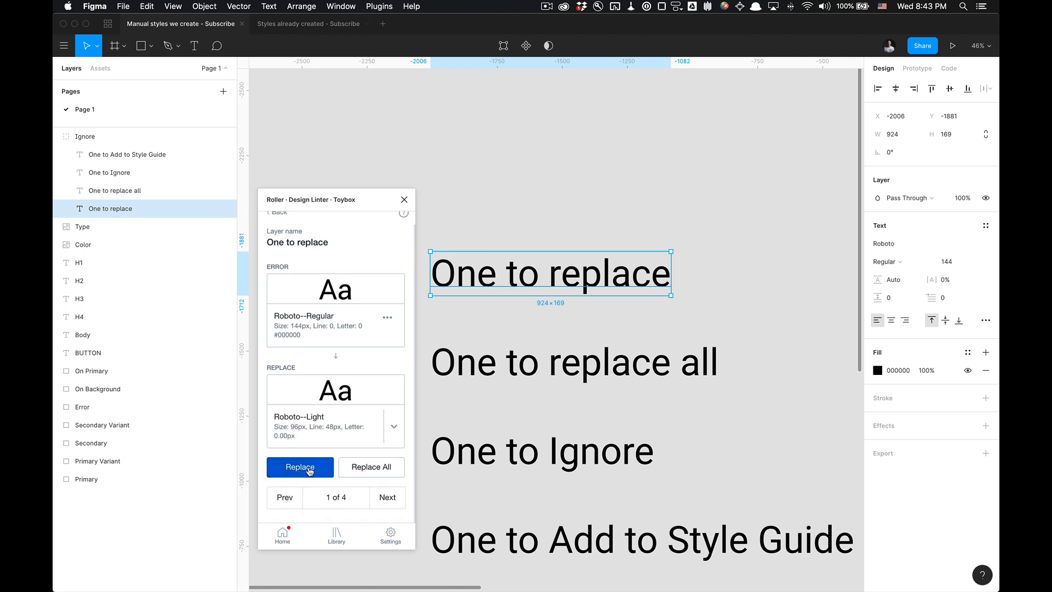
Step: Move the plugin window clear of the text samples and replace all remaining matching text errors with the H1 style
scroll(539, 240, down, 5)
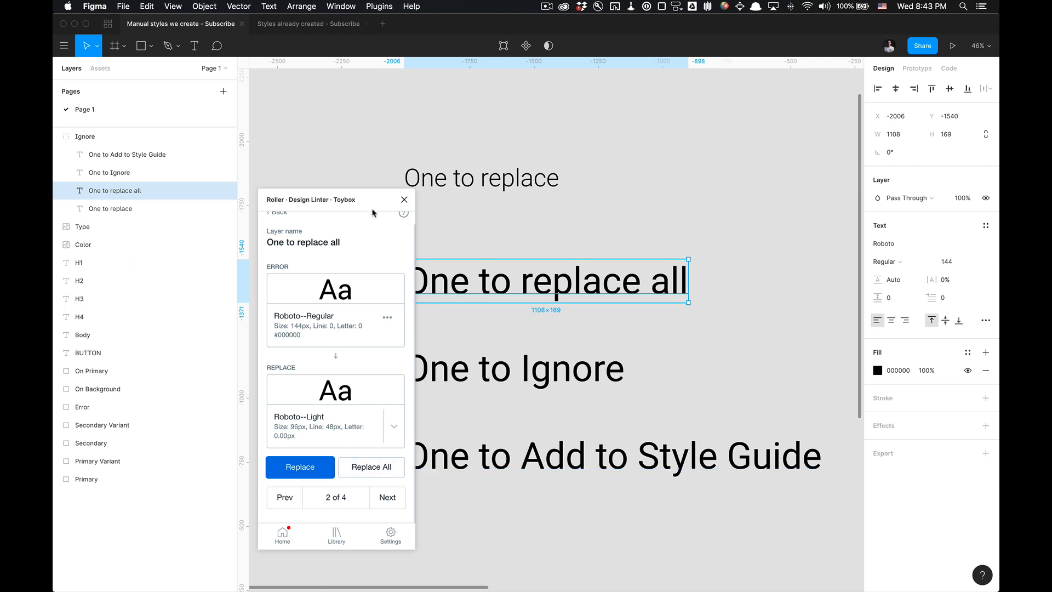
drag(372, 202, 275, 175)
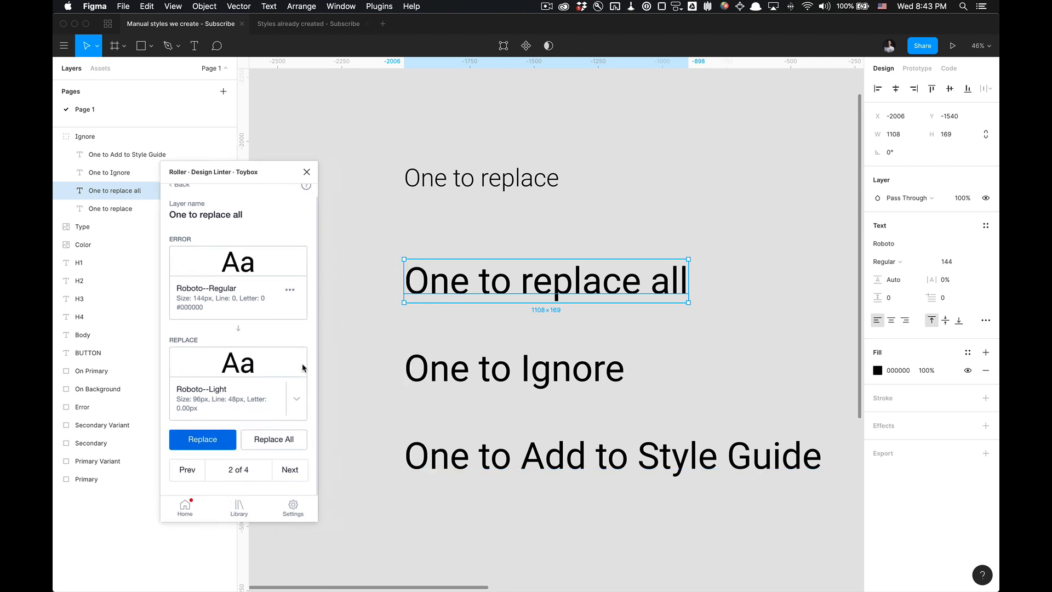
click(273, 437)
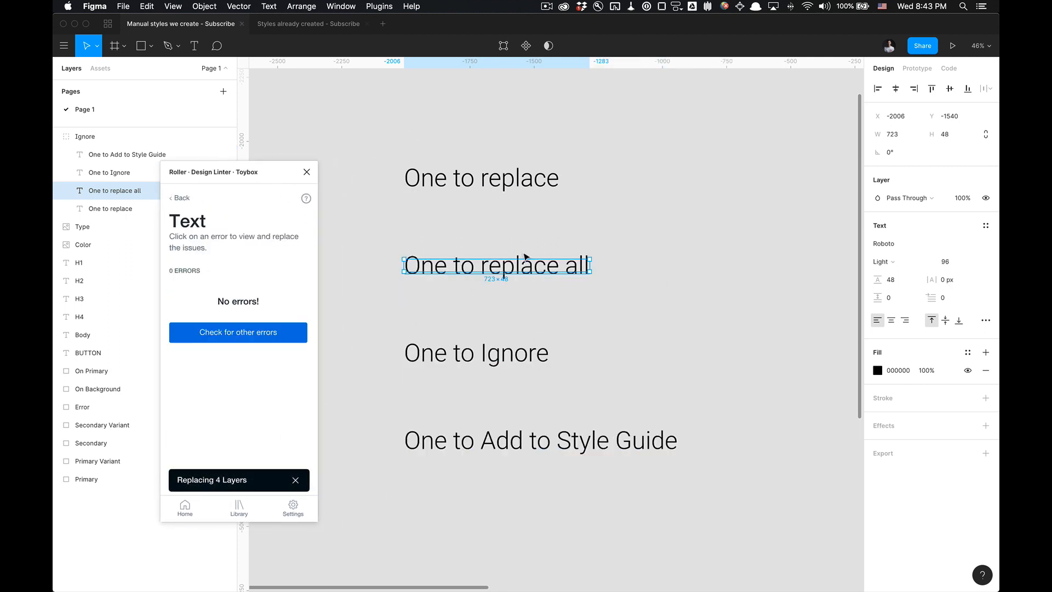
Step: Inspect the group of replaced text samples and the type details of the "One to replace" text
click(646, 190)
drag(615, 157, 521, 554)
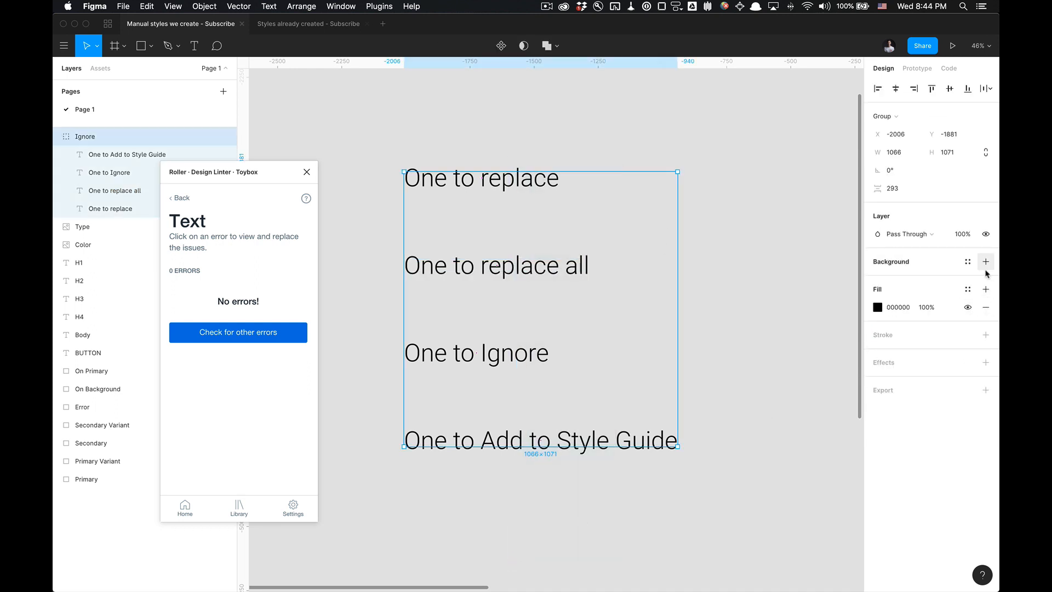
click(696, 198)
double_click(542, 191)
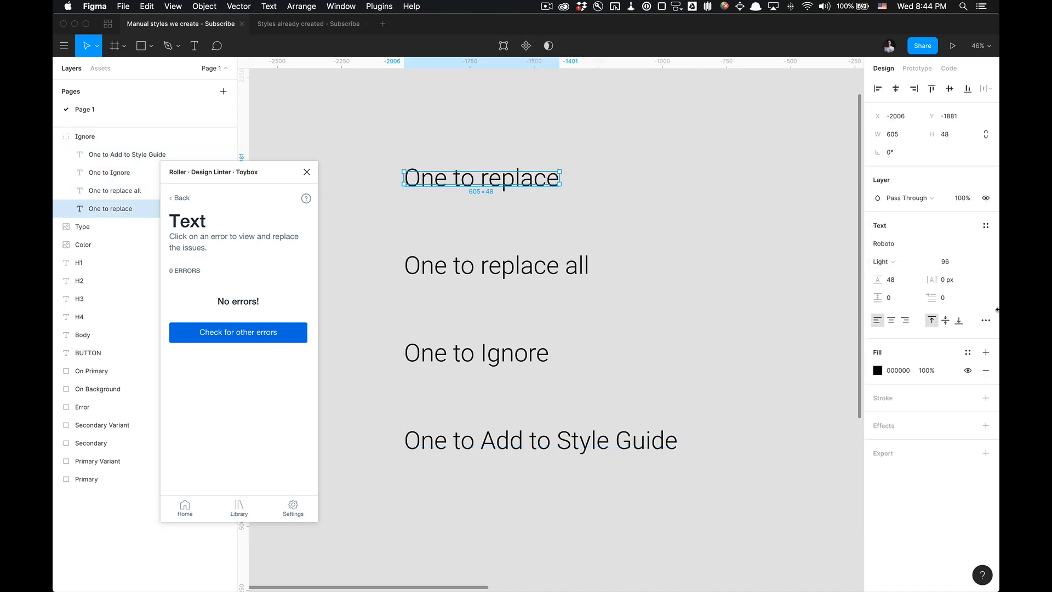
click(985, 320)
scroll(810, 460, down, 10)
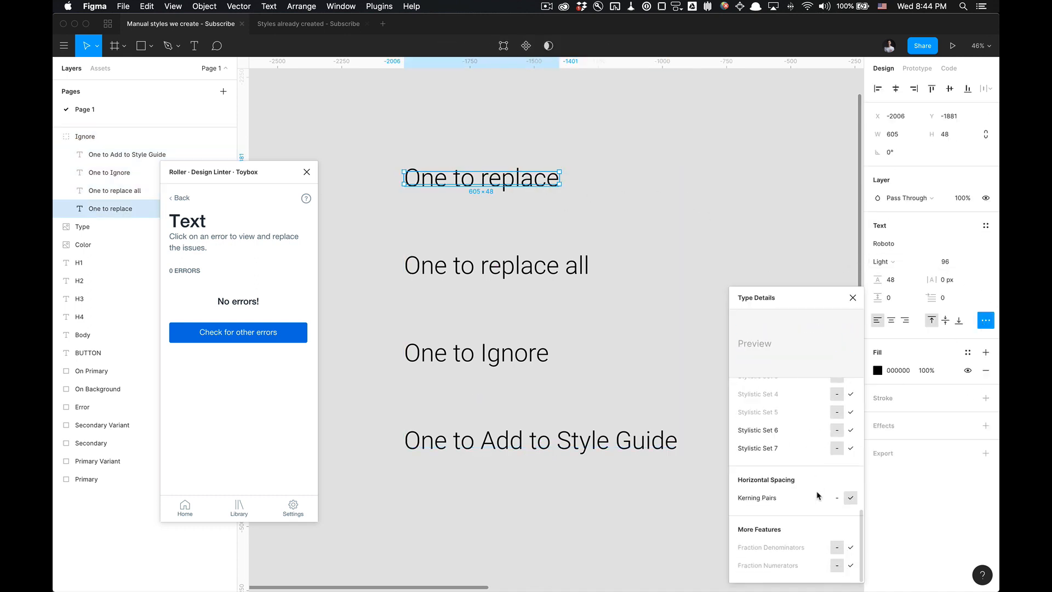
scroll(816, 520, up, 10)
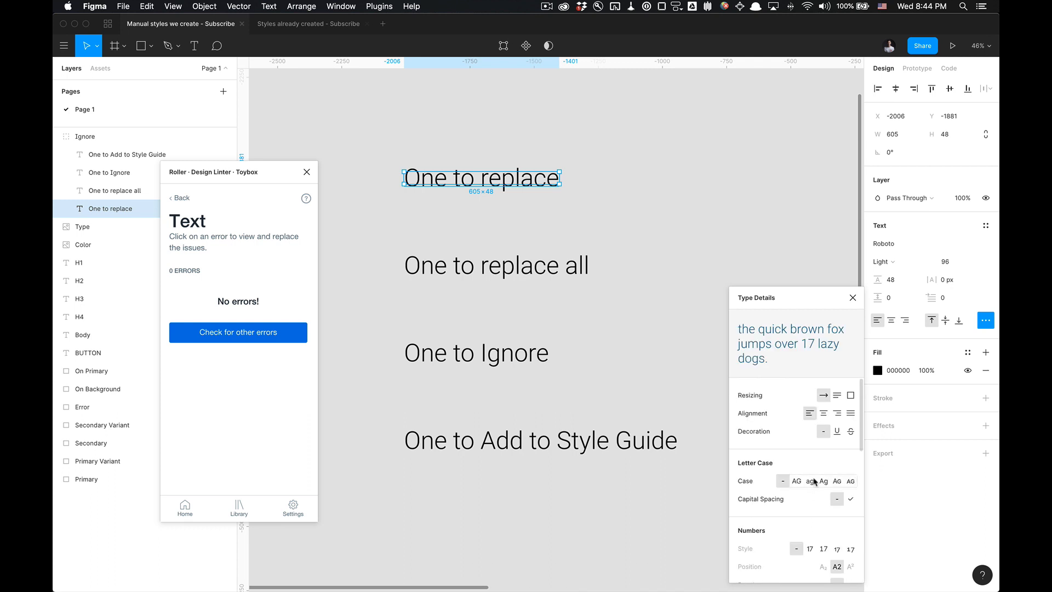
scroll(814, 482, down, 5)
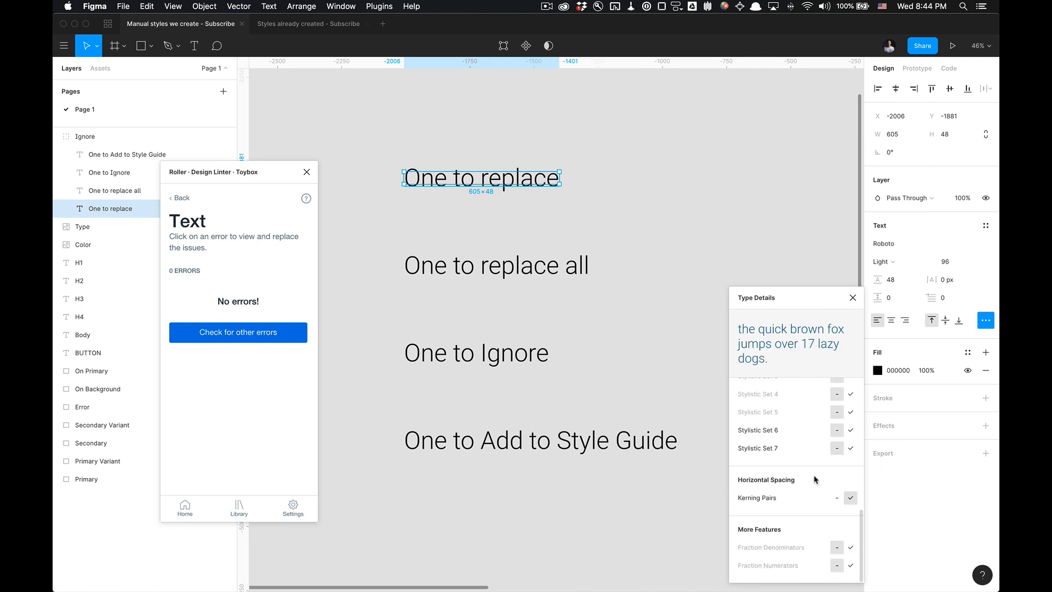
click(852, 298)
click(775, 262)
Step: Return to Roller's home overview and bring all samples, swatches and style charts on the canvas into view
scroll(761, 289, down, 2)
drag(754, 247, 728, 281)
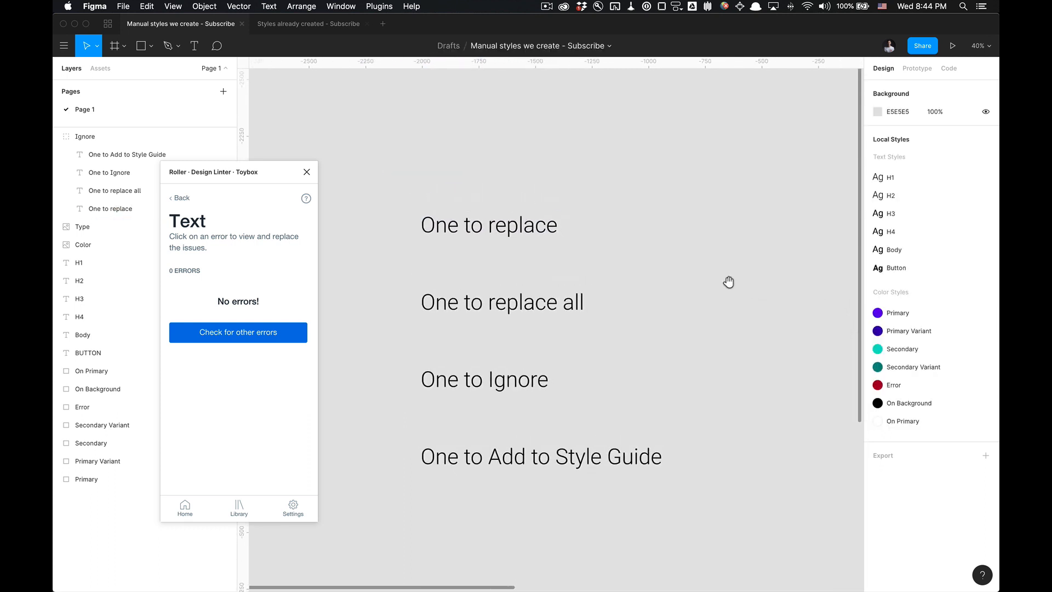
click(184, 197)
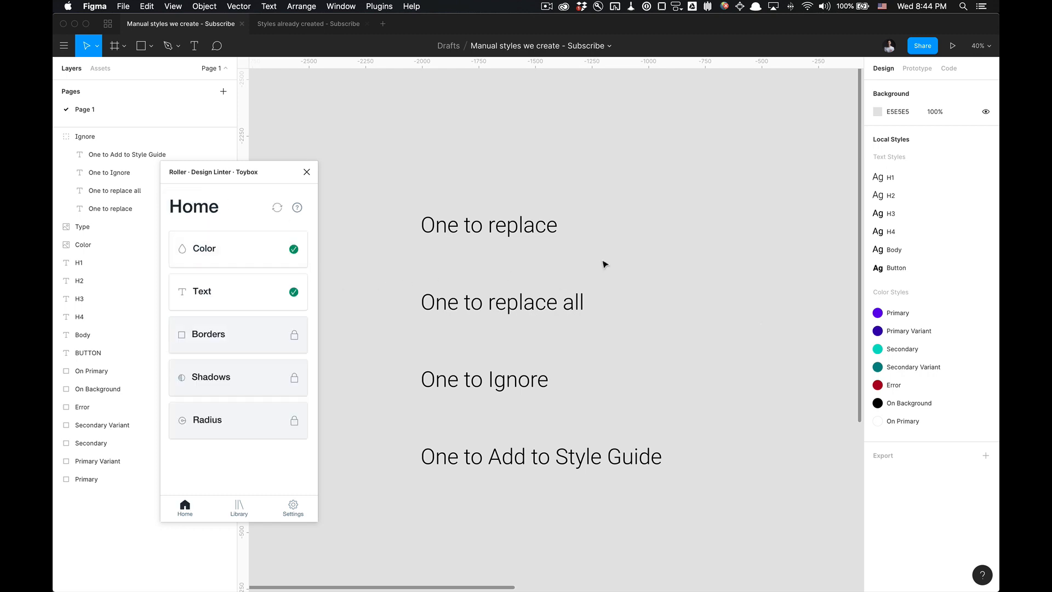
scroll(604, 264, down, 5)
drag(657, 233, 459, 215)
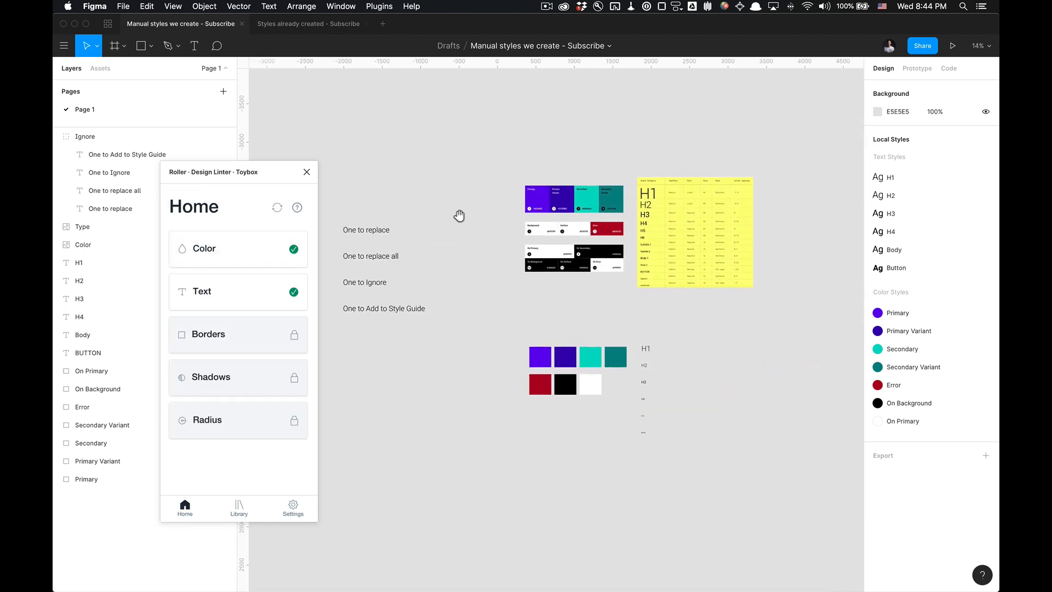
Step: Highlight the colour swatches and heading samples, move the plugin window closer to them and clear the selection
drag(661, 448, 518, 308)
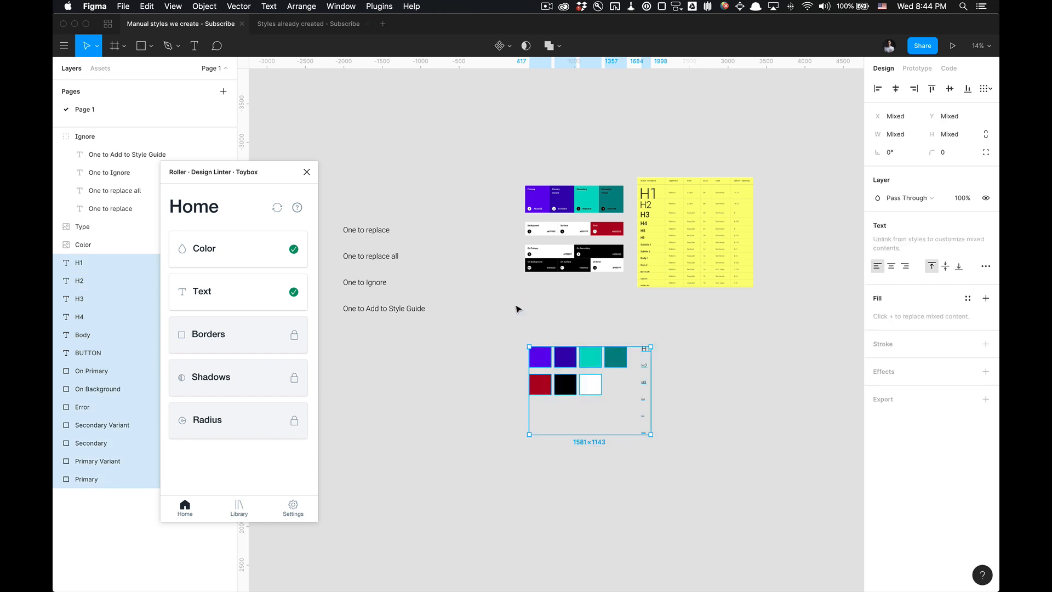
drag(239, 171, 454, 156)
click(782, 403)
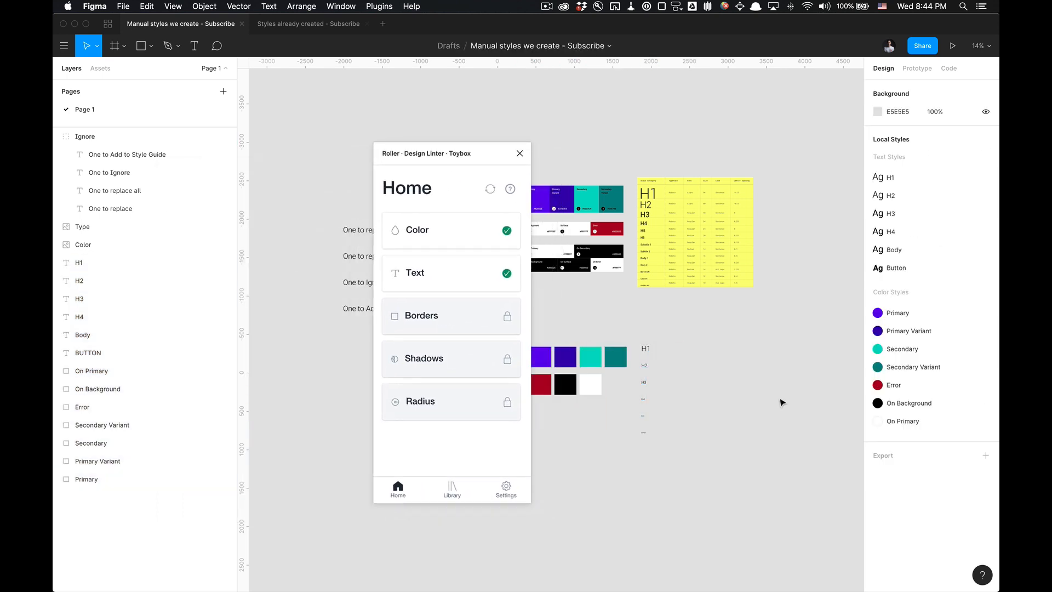
Step: Delete all local text styles and colour styles from the Figma file
scroll(707, 378, left, 2)
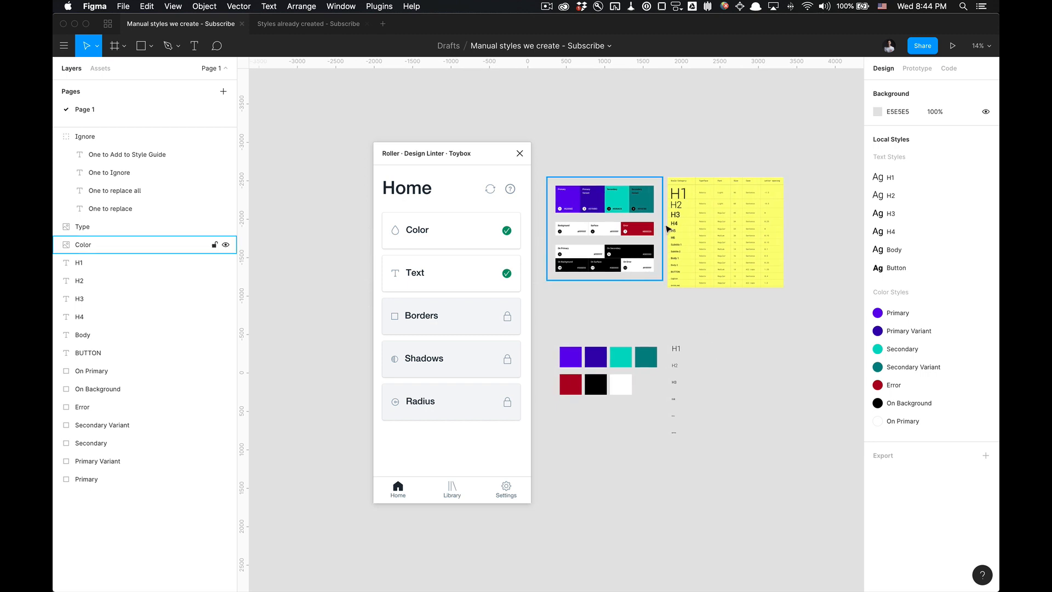
drag(744, 482, 710, 365)
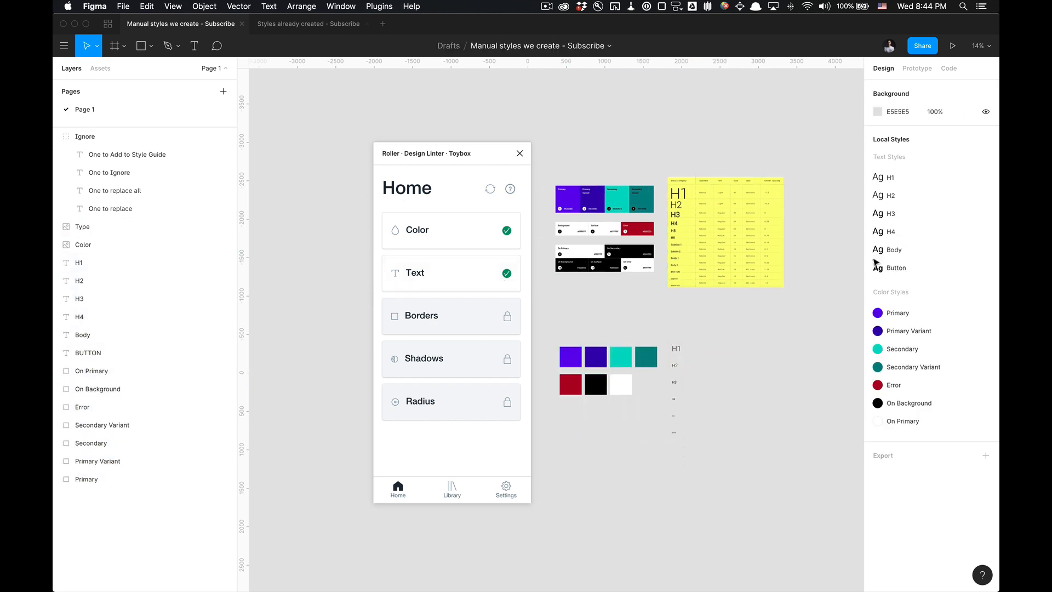
right_click(956, 181)
click(980, 204)
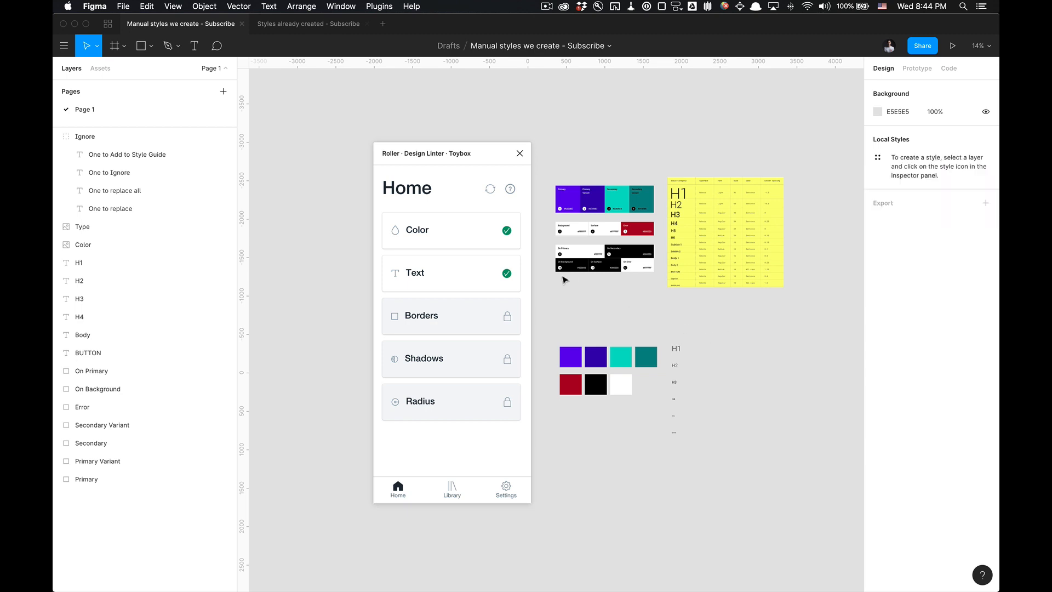
Step: Shift the plugin window away from the swatches and rerun Roller's lint check from the home overview
drag(464, 167, 442, 187)
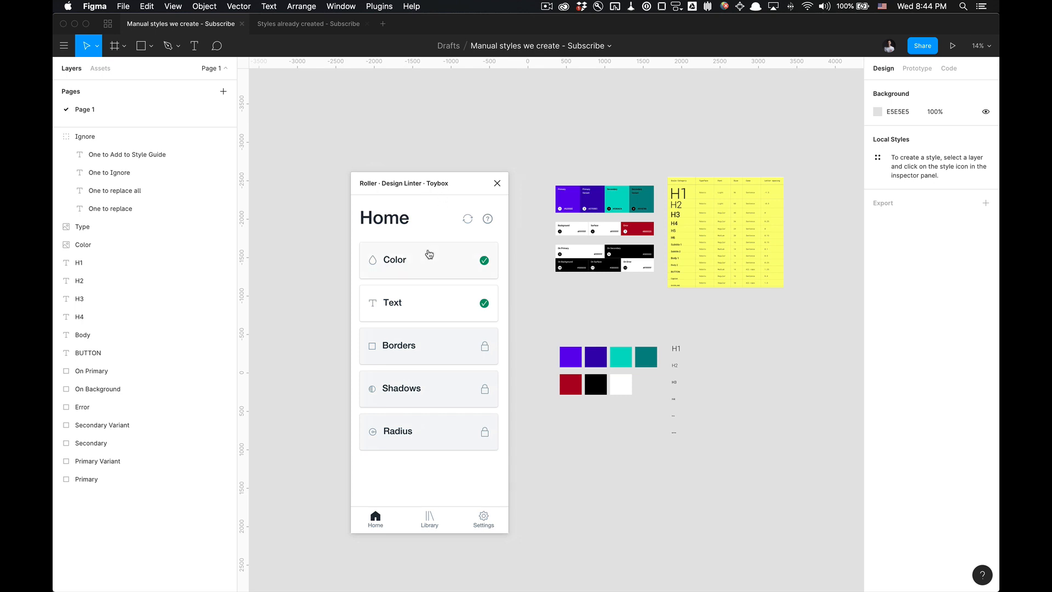
click(467, 224)
double_click(468, 223)
click(452, 467)
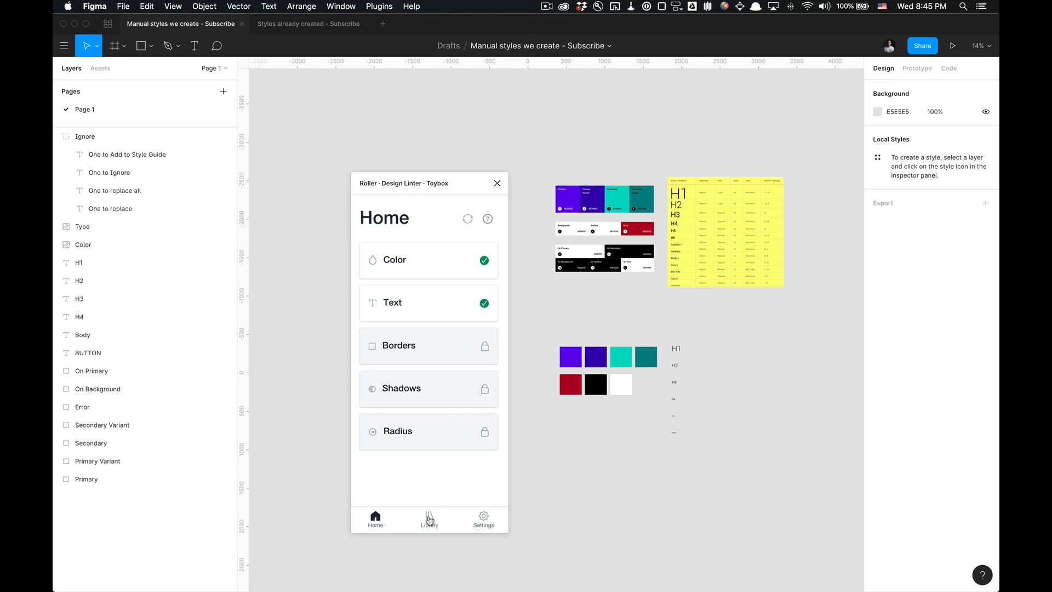
Step: Import the Figma local styles again into Roller's colour library and look through the resulting list
click(429, 519)
click(400, 322)
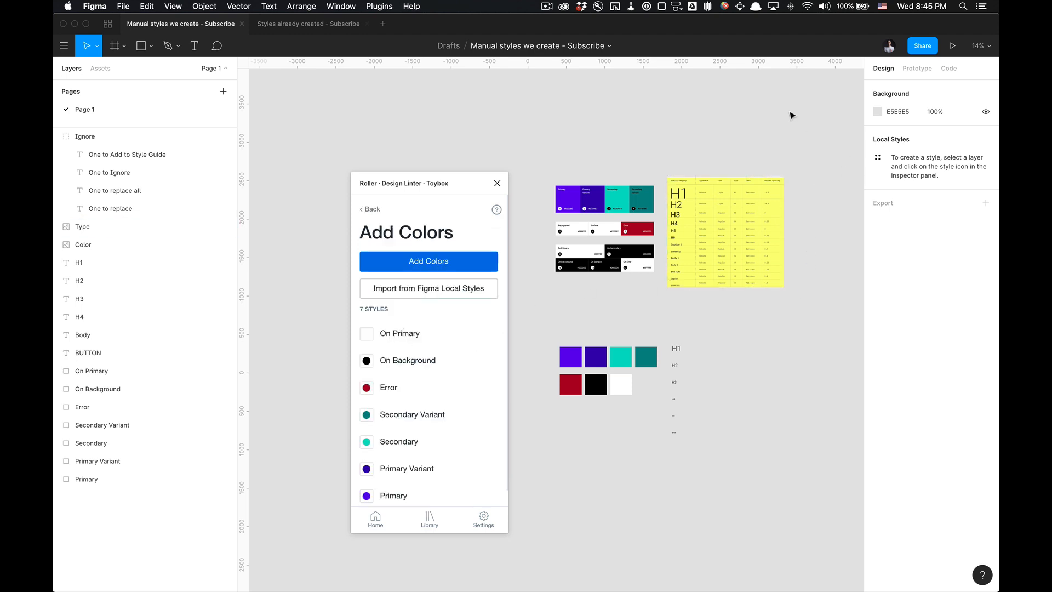
click(428, 288)
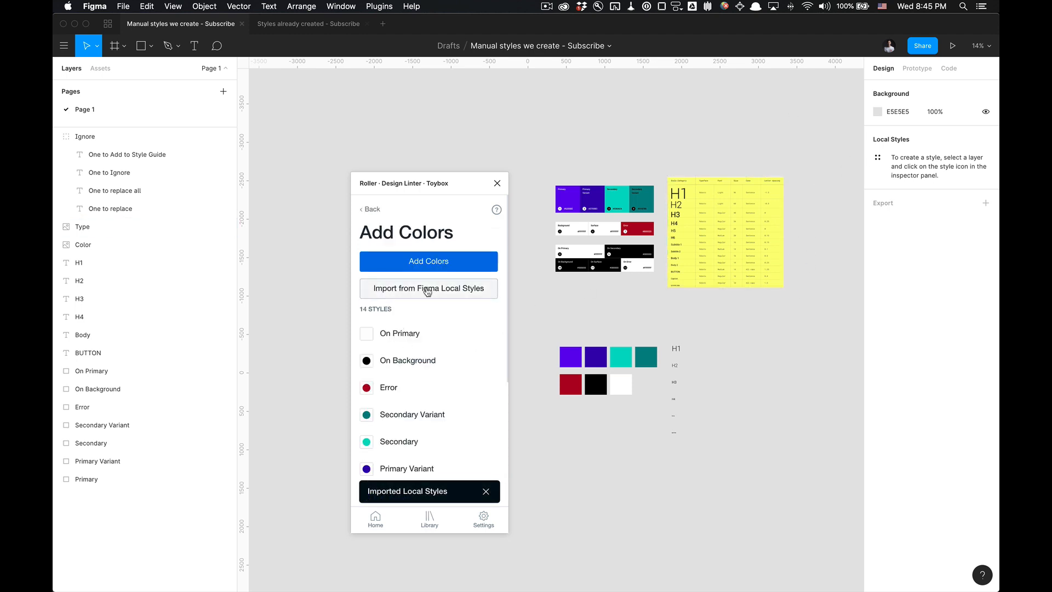
scroll(449, 323, down, 5)
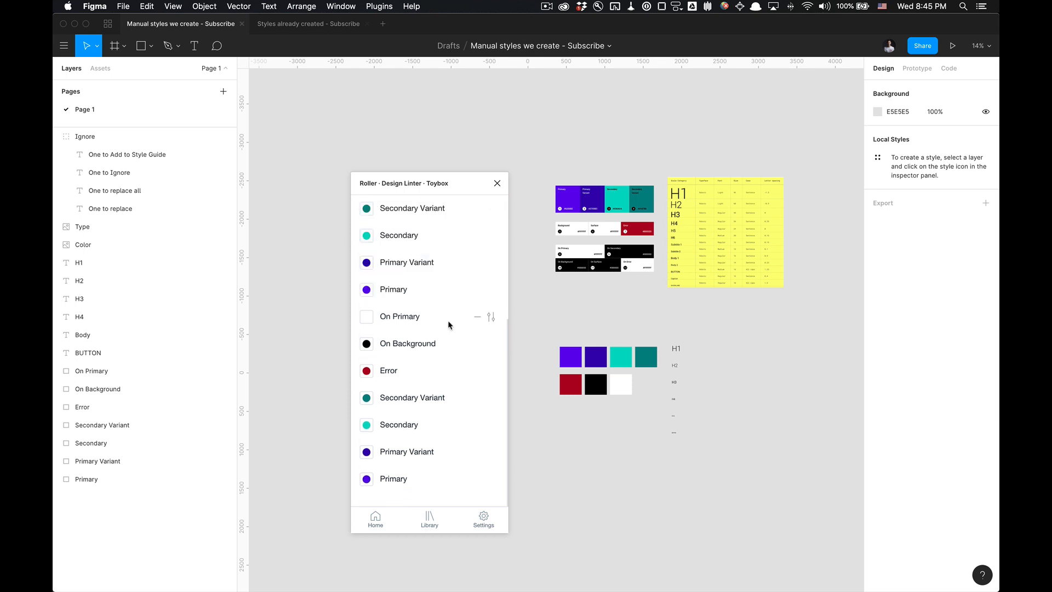
scroll(449, 323, up, 5)
scroll(450, 322, down, 5)
scroll(449, 321, up, 5)
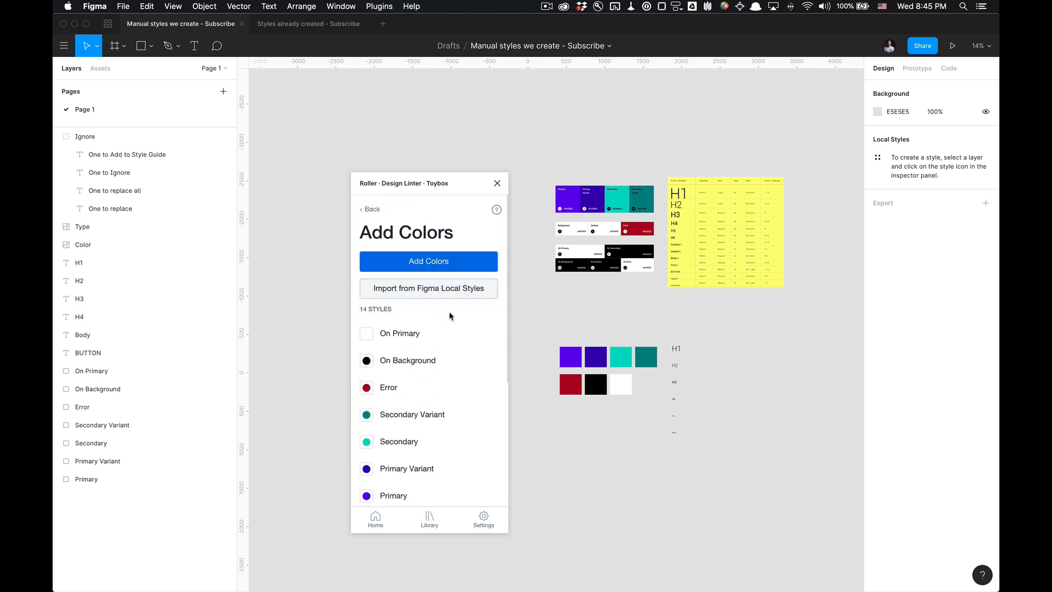
Step: Delete all colour styles and all text styles from Roller's library and return to the library overview
click(479, 334)
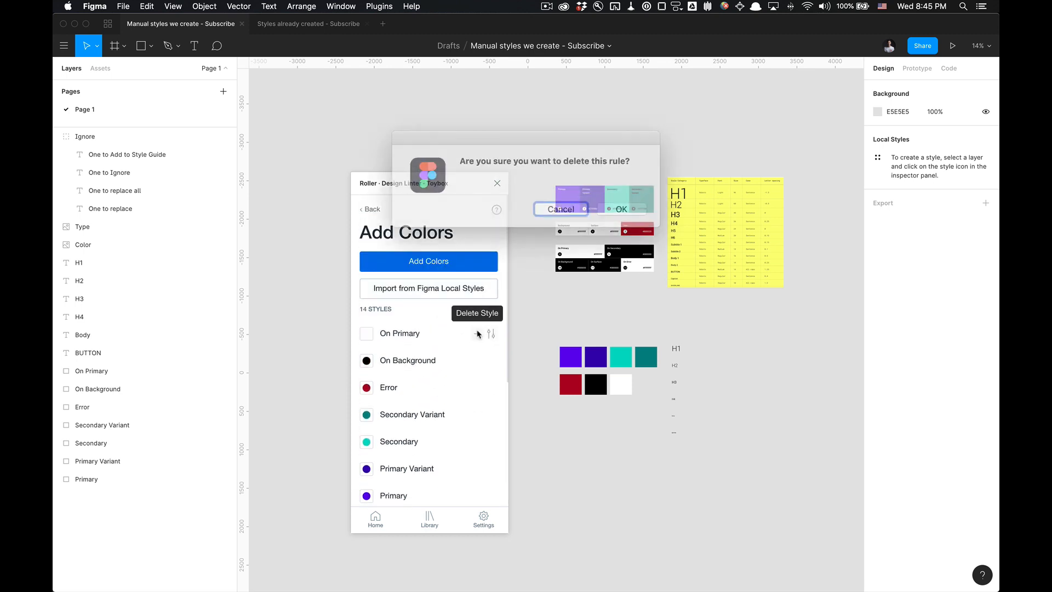
key(Return)
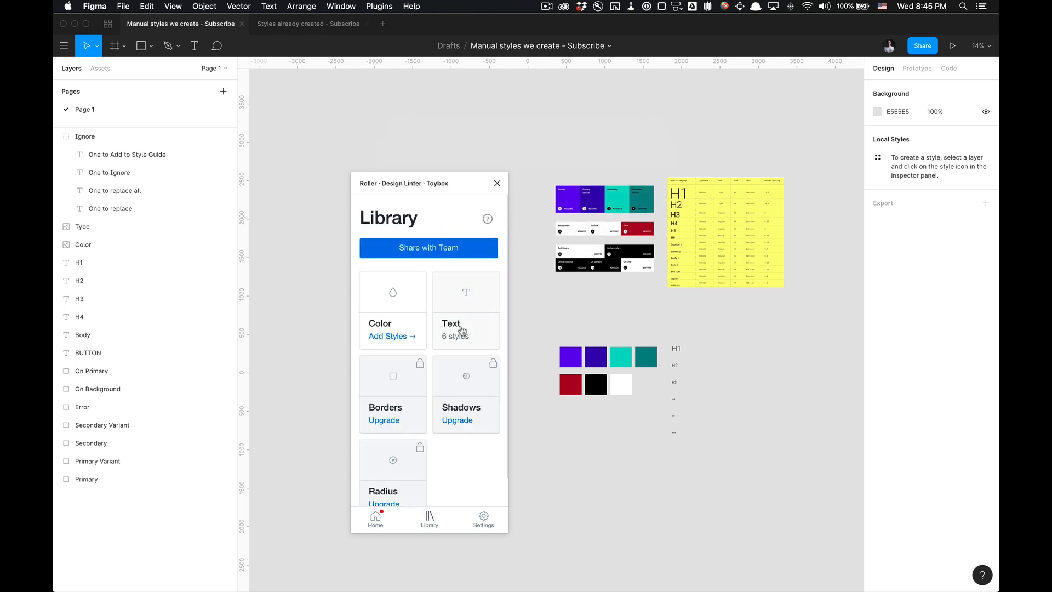
click(460, 331)
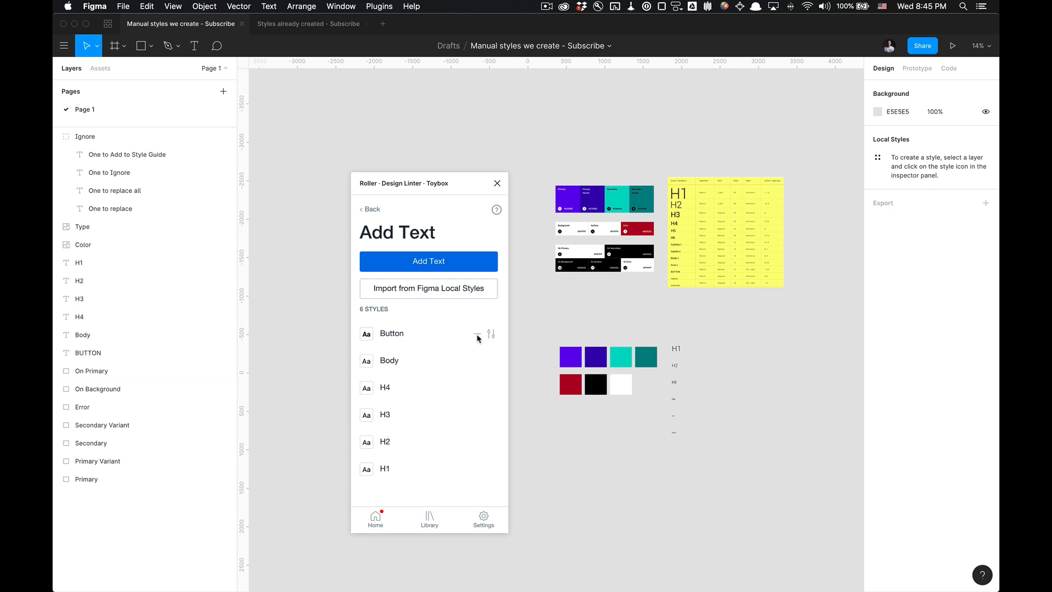
click(478, 335)
key(Return)
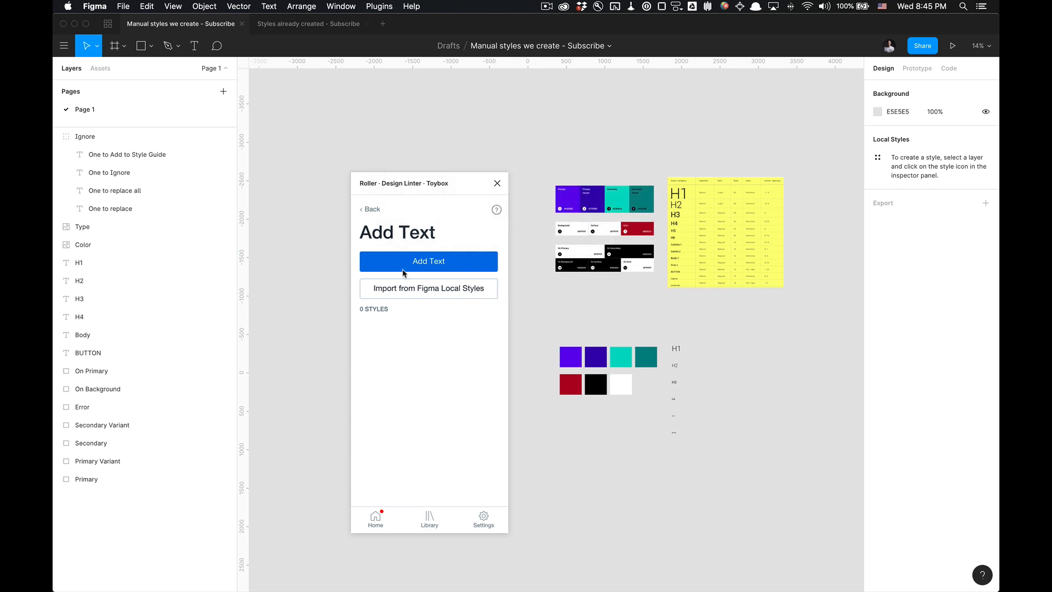
click(373, 211)
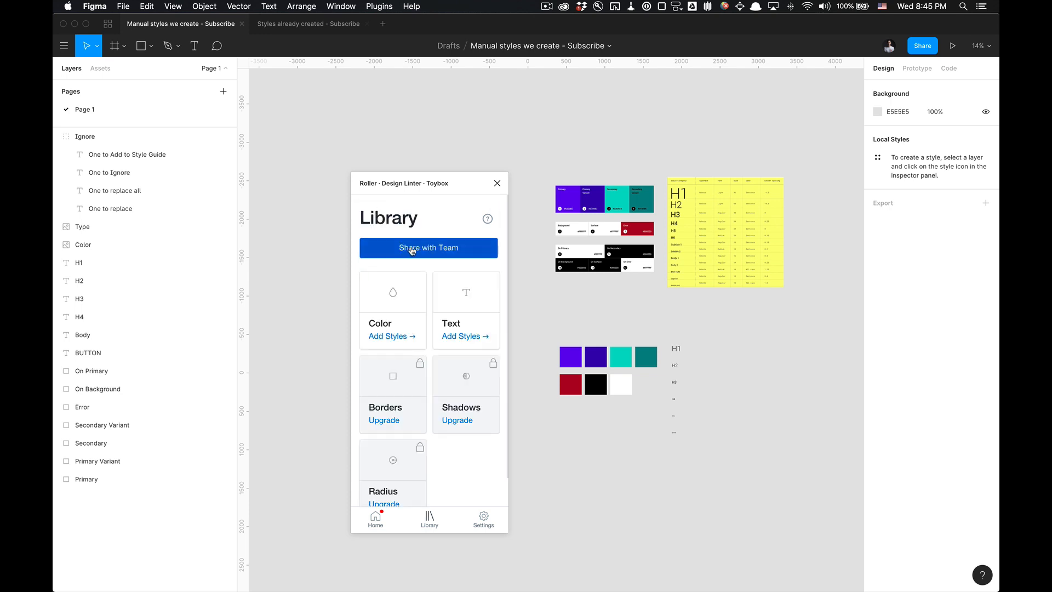
Step: Start a new text style in Roller's library beside the type scale chart and set its font family to Roboto
click(458, 317)
click(448, 265)
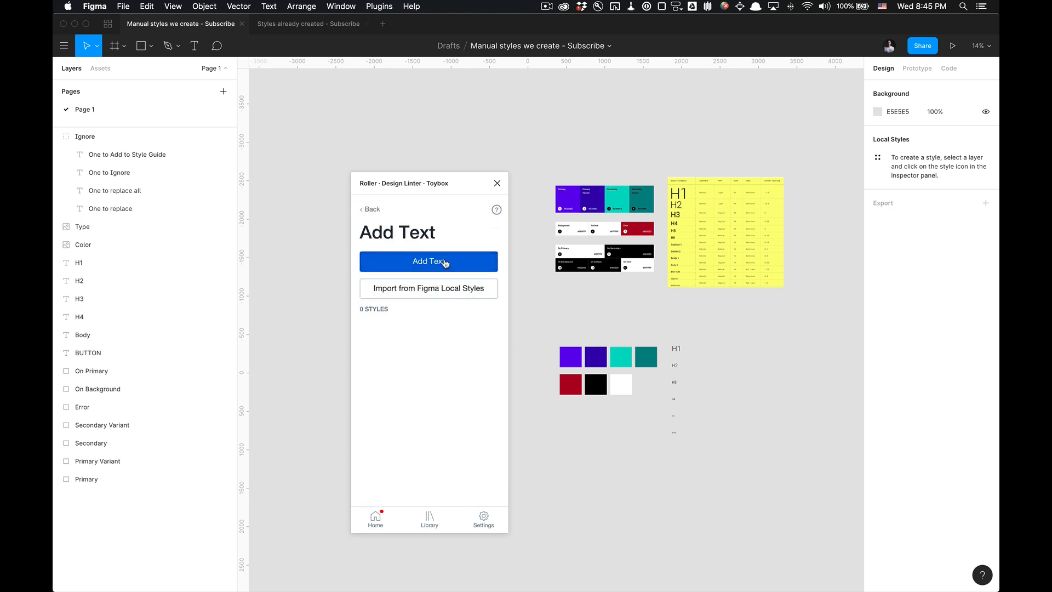
click(742, 188)
scroll(741, 187, up, 5)
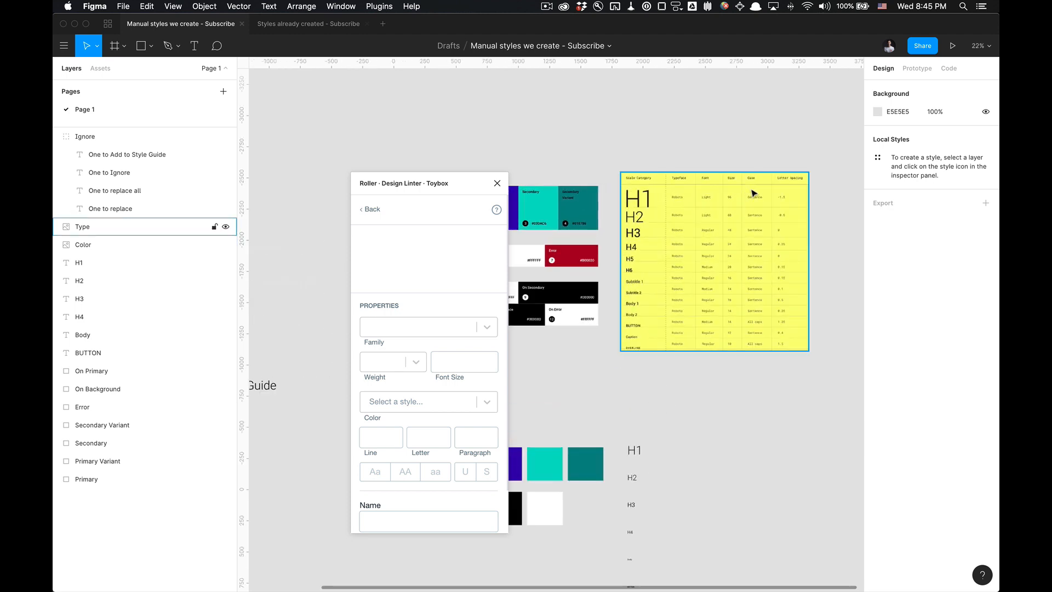
drag(712, 235, 687, 244)
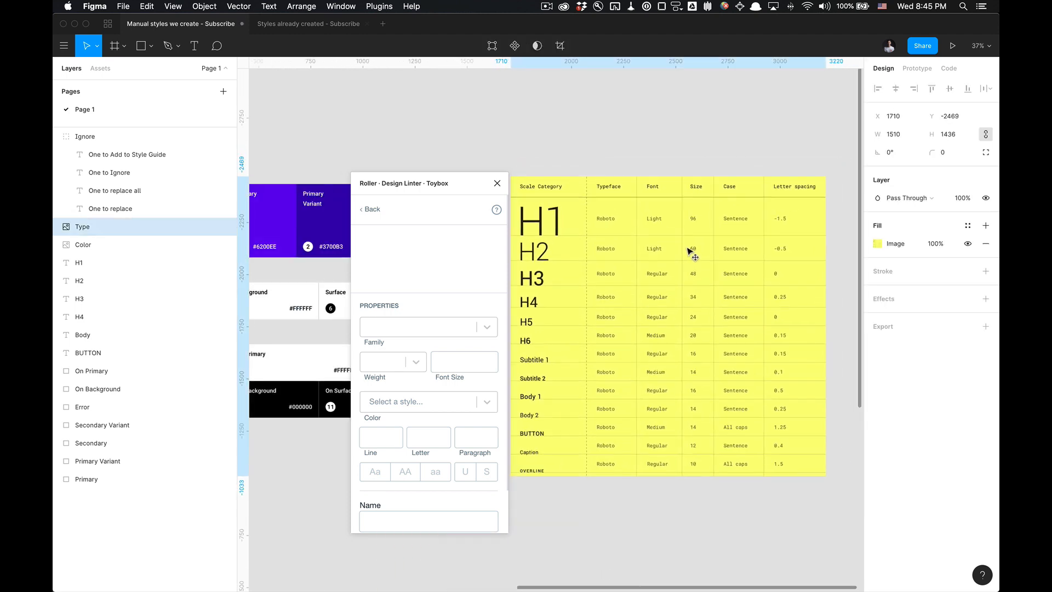
click(470, 328)
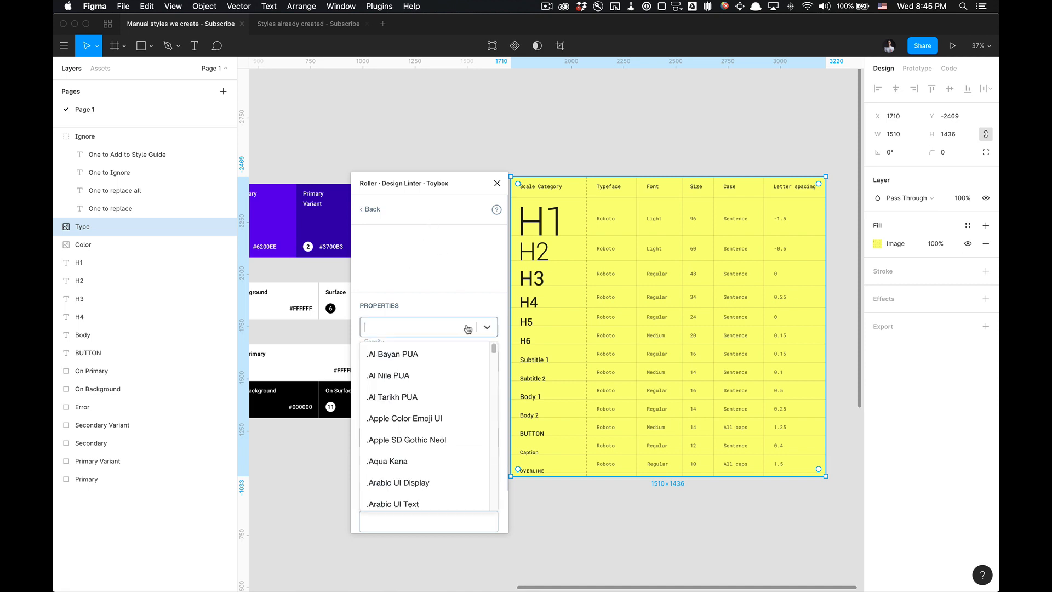
text(robo)
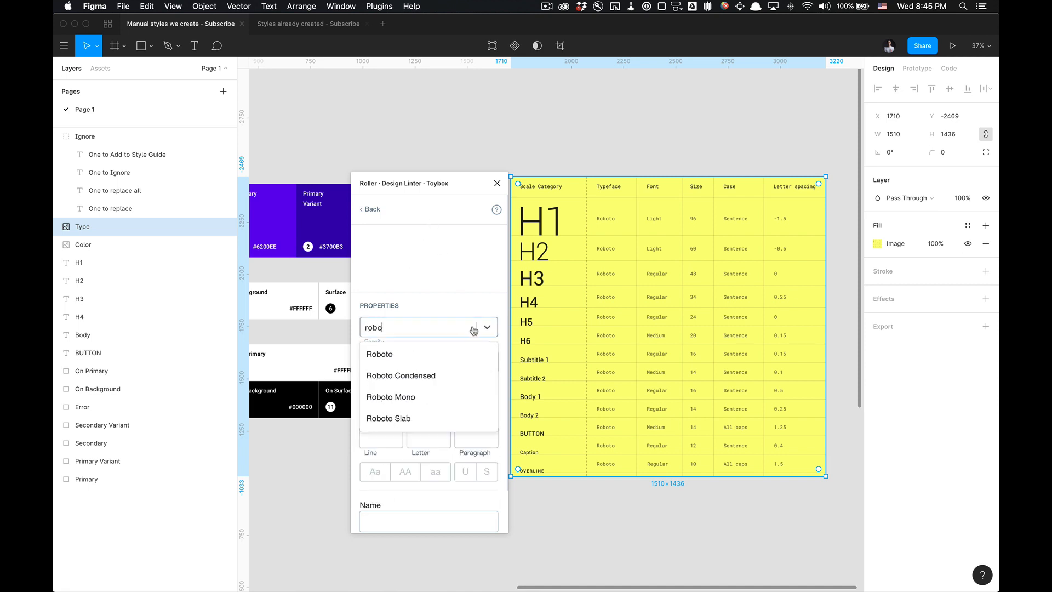
click(437, 353)
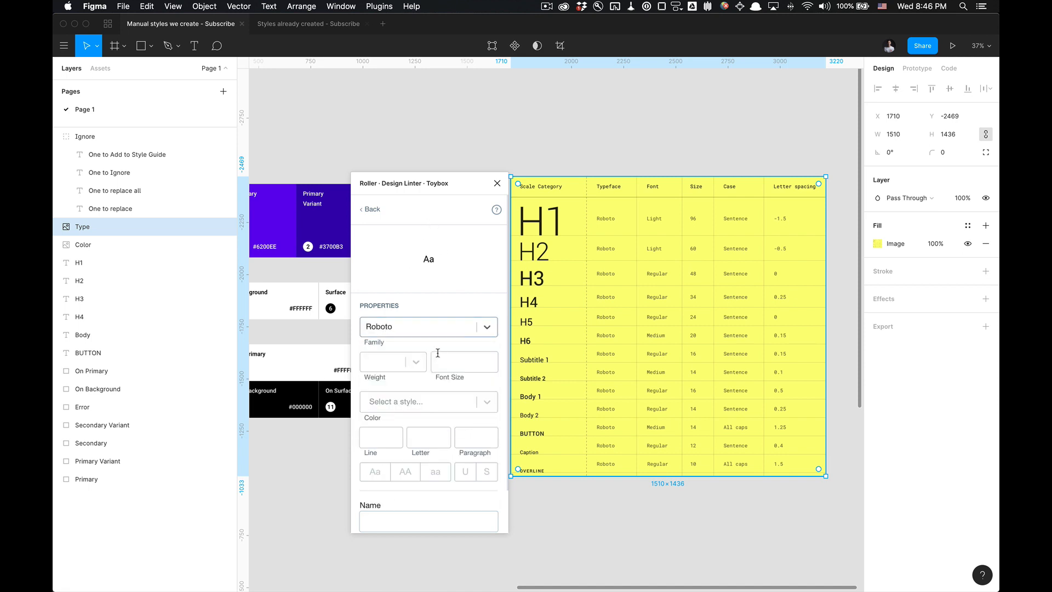
Step: Set the new text style's weight to Light and its font size to 96
click(399, 367)
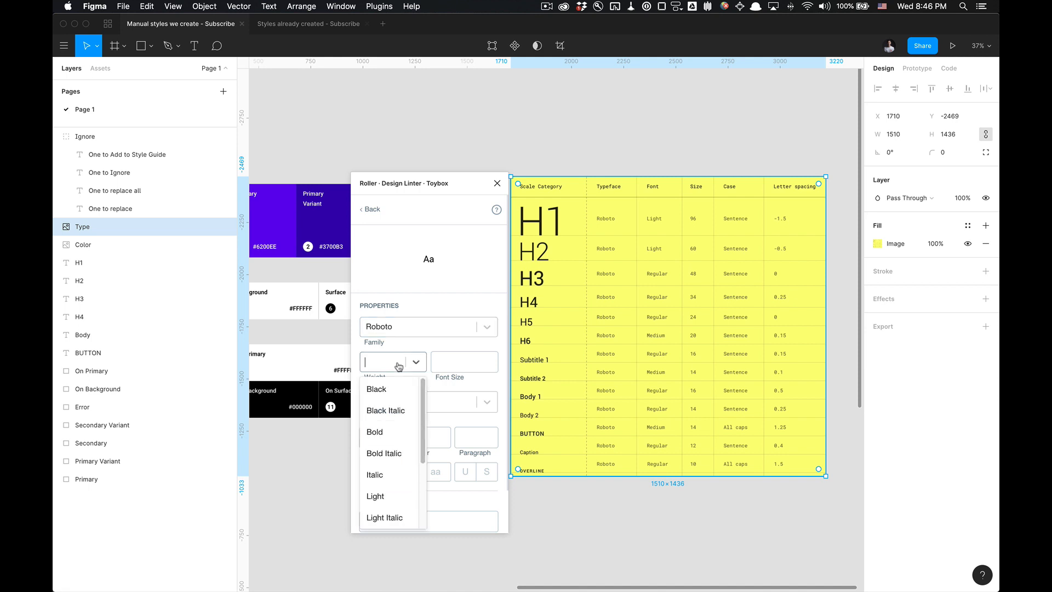
text(light)
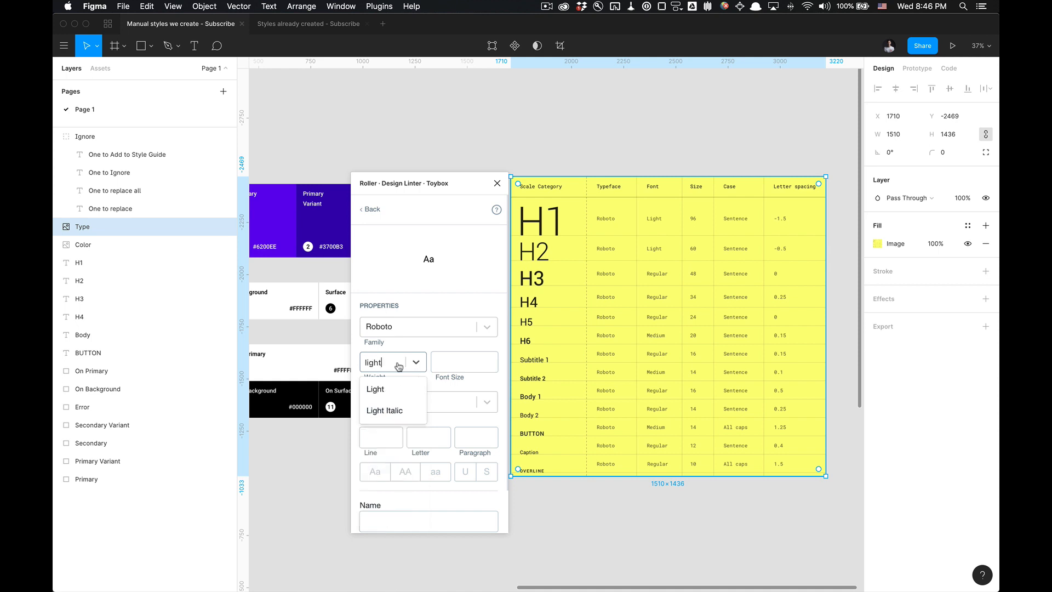
click(399, 394)
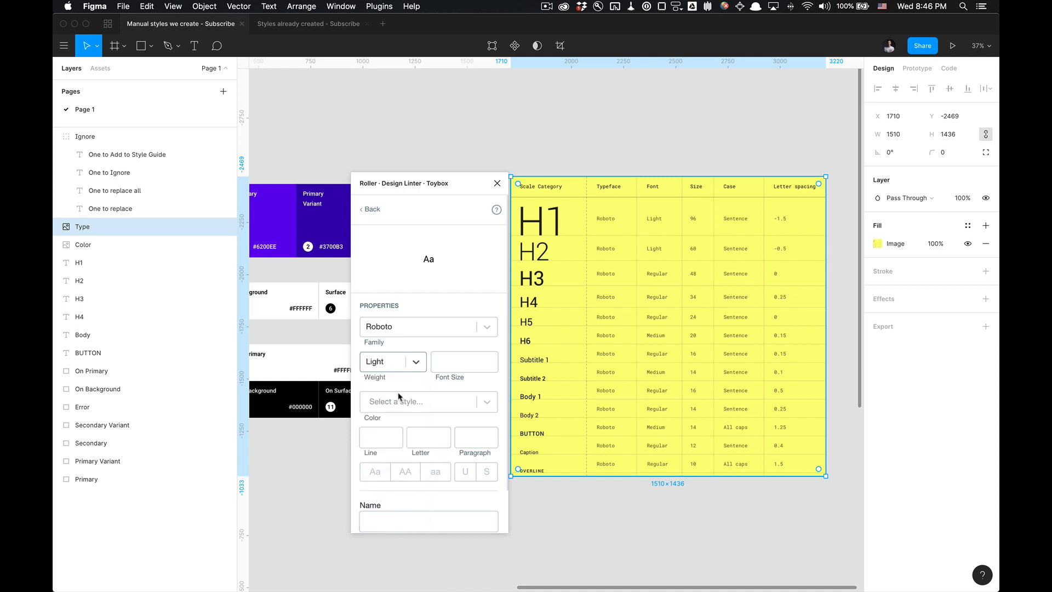
click(471, 362)
text(96)
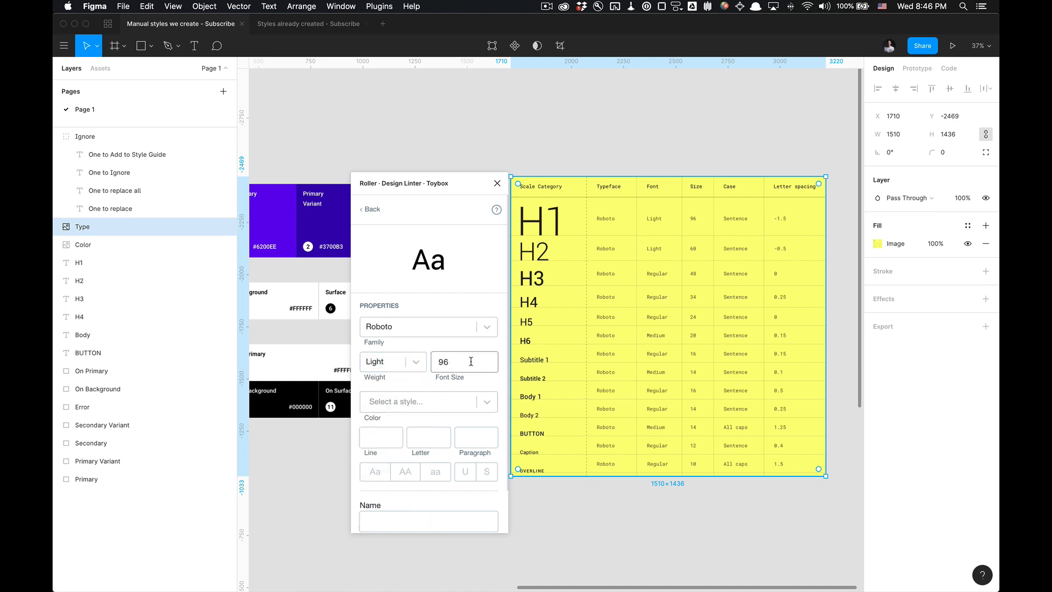
Step: Name the text style H1, leaving colour and spacing empty, and add it to the library
click(440, 404)
click(445, 389)
scroll(373, 446, down, 1)
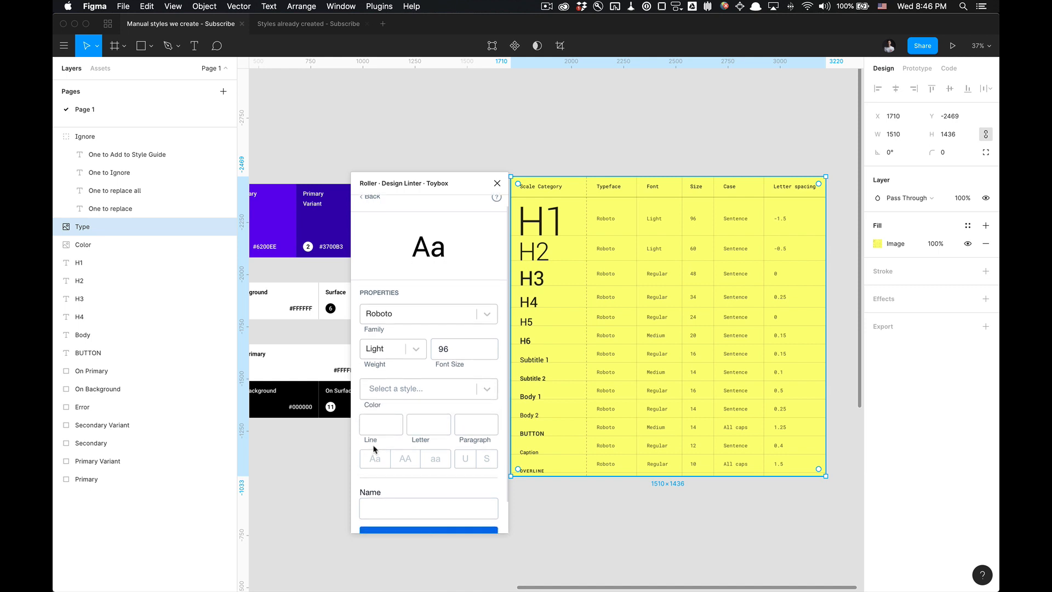
click(418, 424)
click(386, 425)
scroll(421, 458, down, 3)
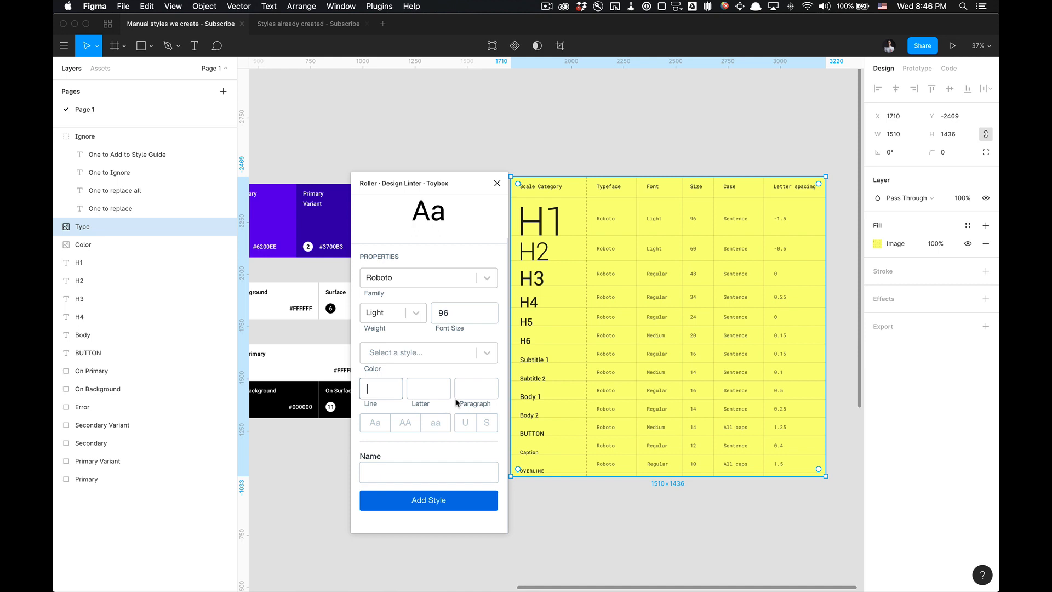
click(436, 463)
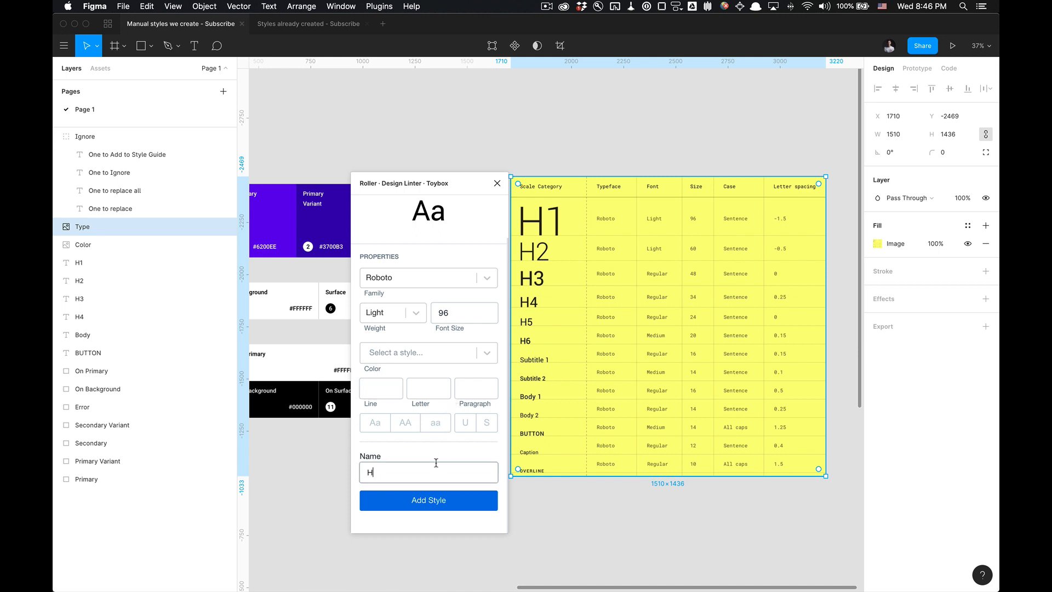
click(494, 455)
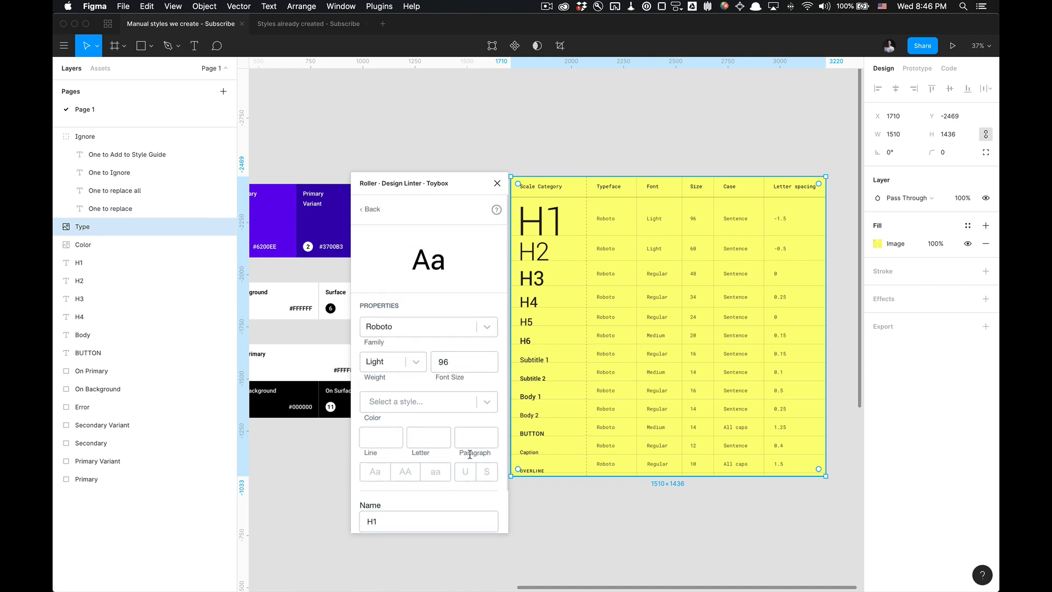
click(472, 496)
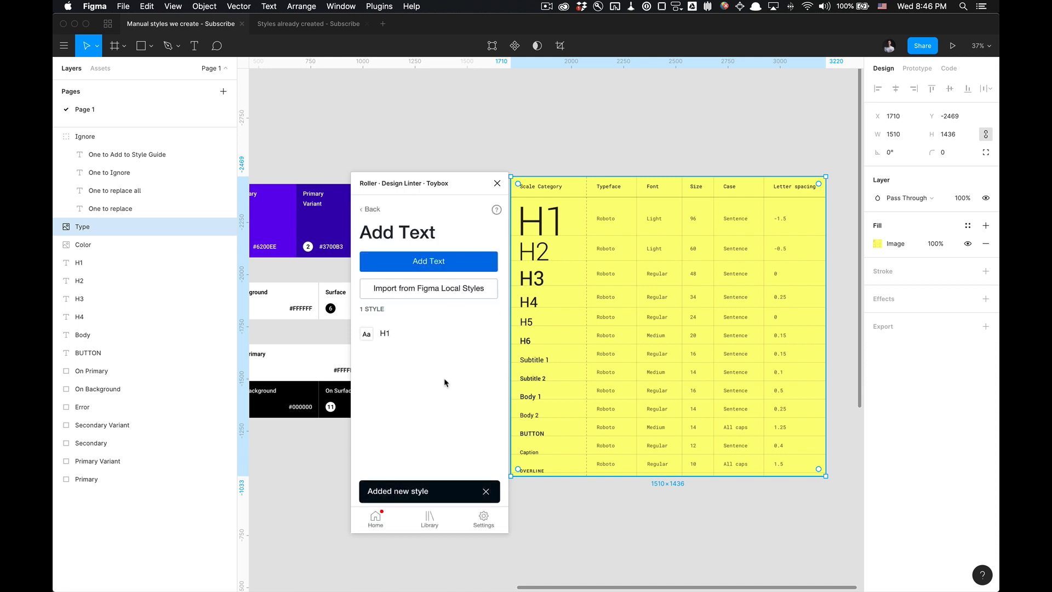
Step: Start a second text style in Roller's library and set its font family to Roboto
click(442, 262)
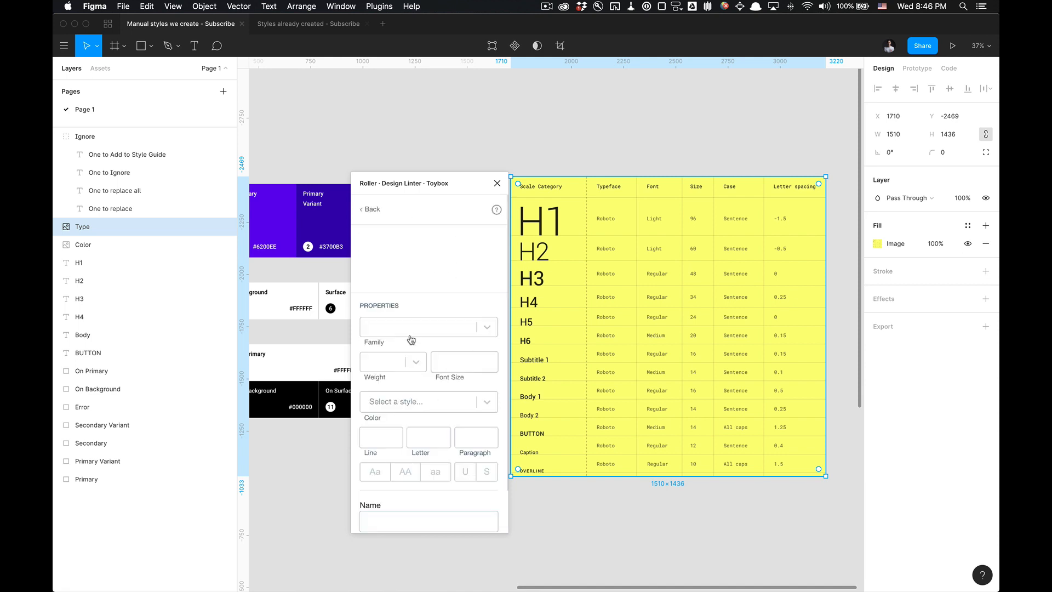
click(431, 327)
text(Robo)
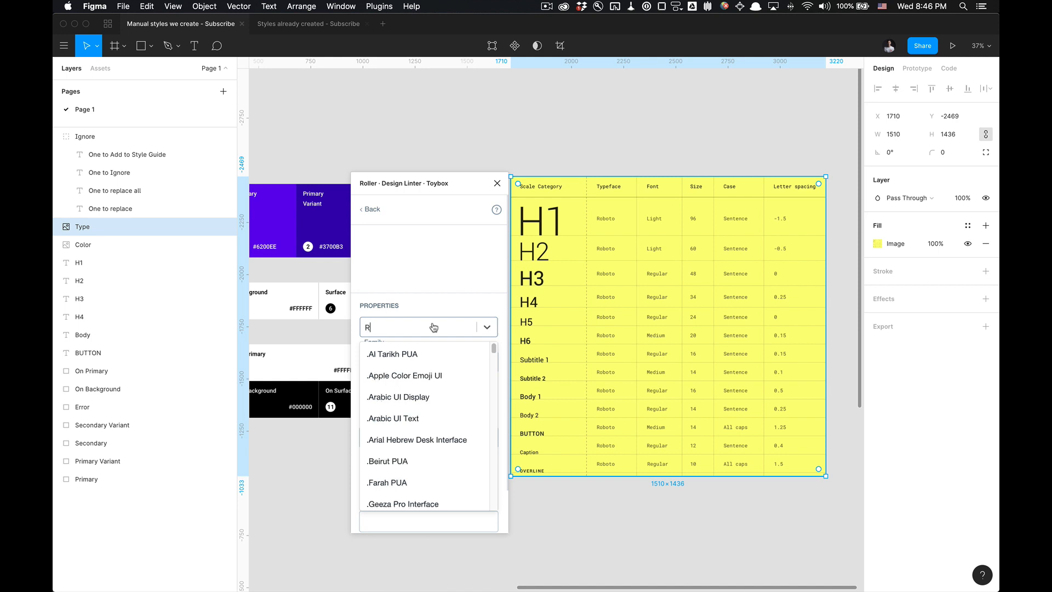
key(BackSpace)
key(BackSpace)
key(BackSpace)
text(oboto)
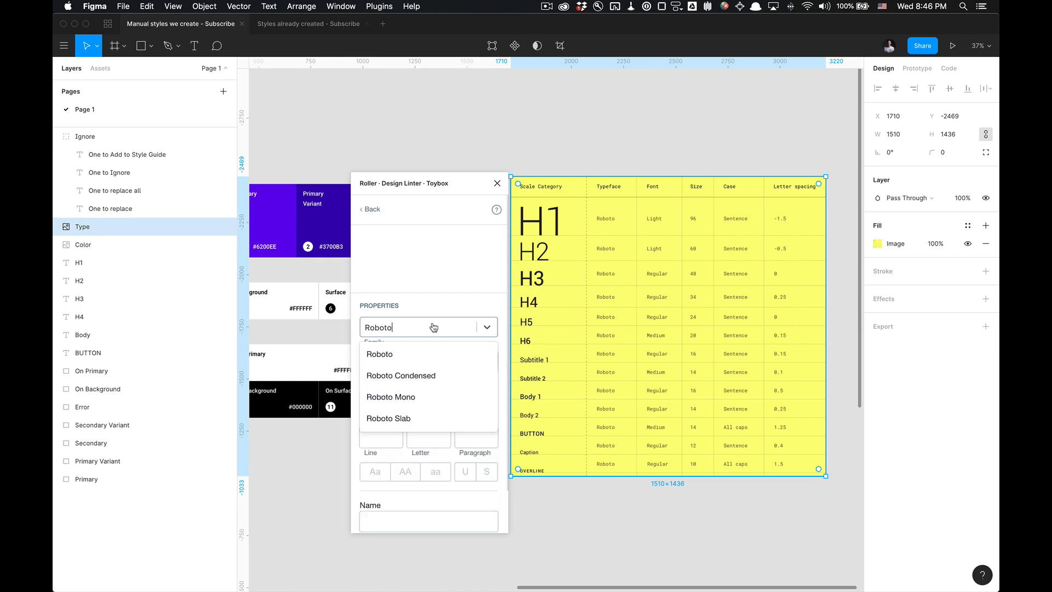
click(418, 354)
Step: Give the second text style the Light weight and a font size of 60
click(409, 363)
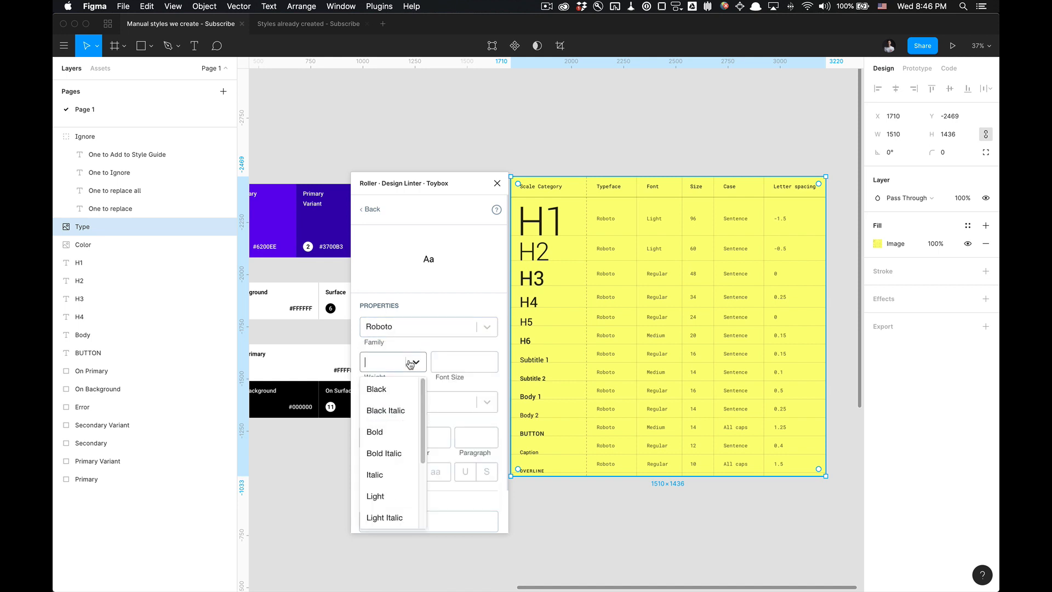
click(392, 493)
click(446, 357)
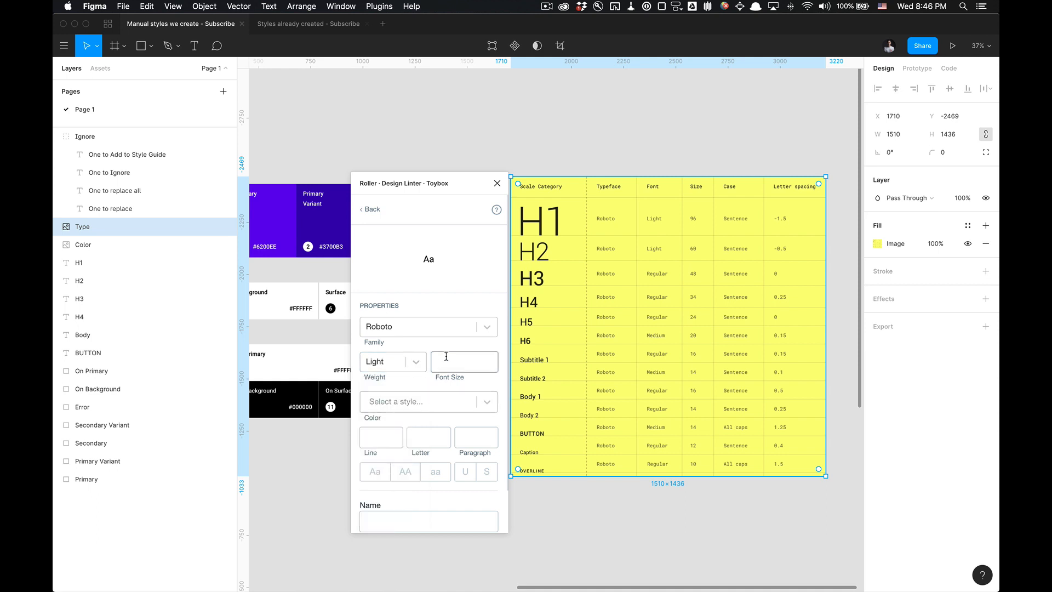
text(60)
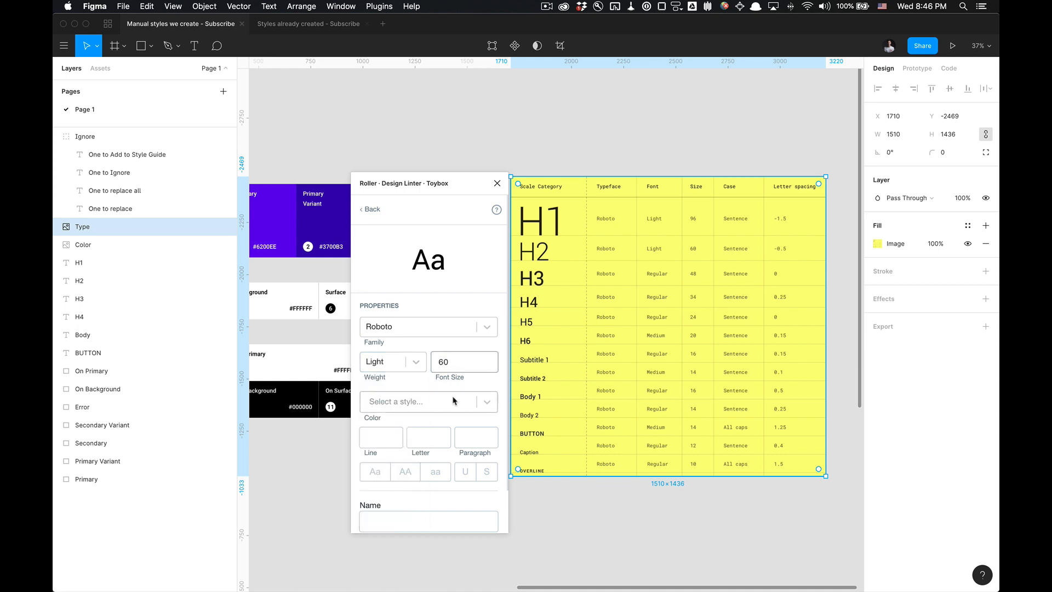
Step: Name the second text style H2, leaving its colour empty, and add it to the library
scroll(398, 427, down, 2)
click(475, 347)
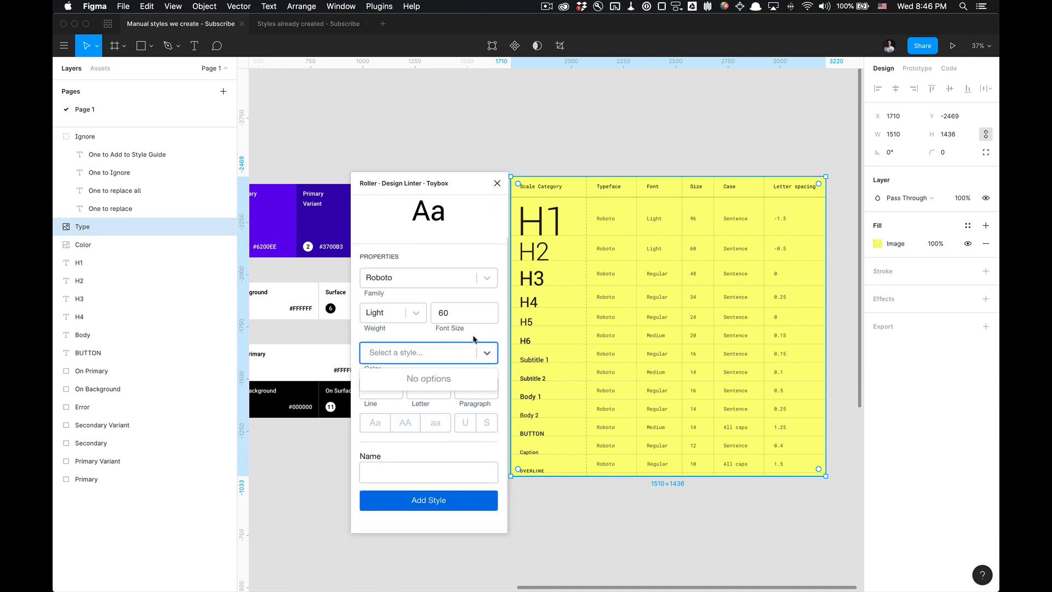
click(474, 339)
click(409, 470)
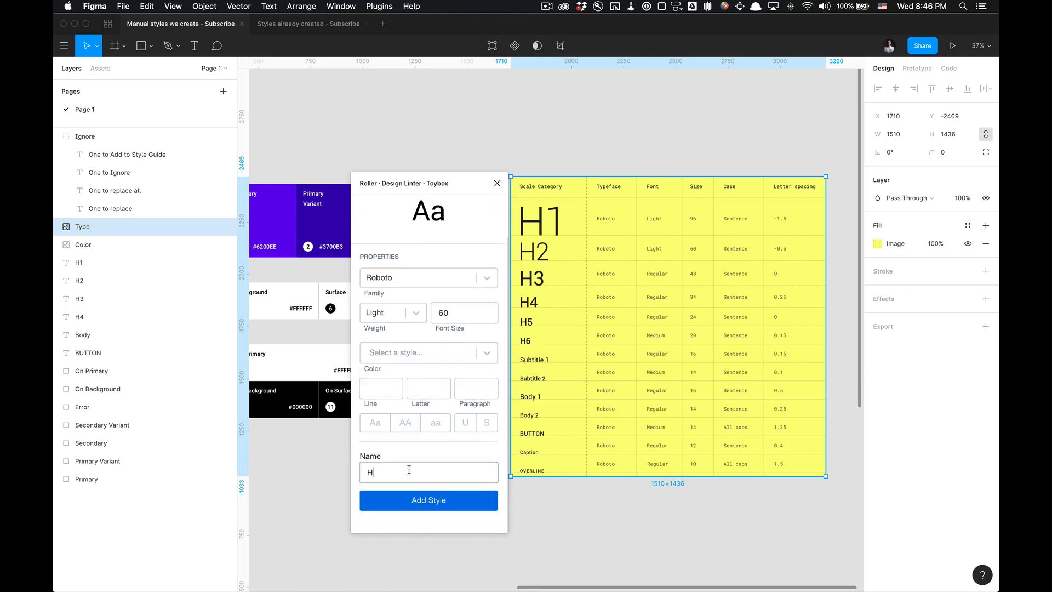
text(H2)
click(411, 500)
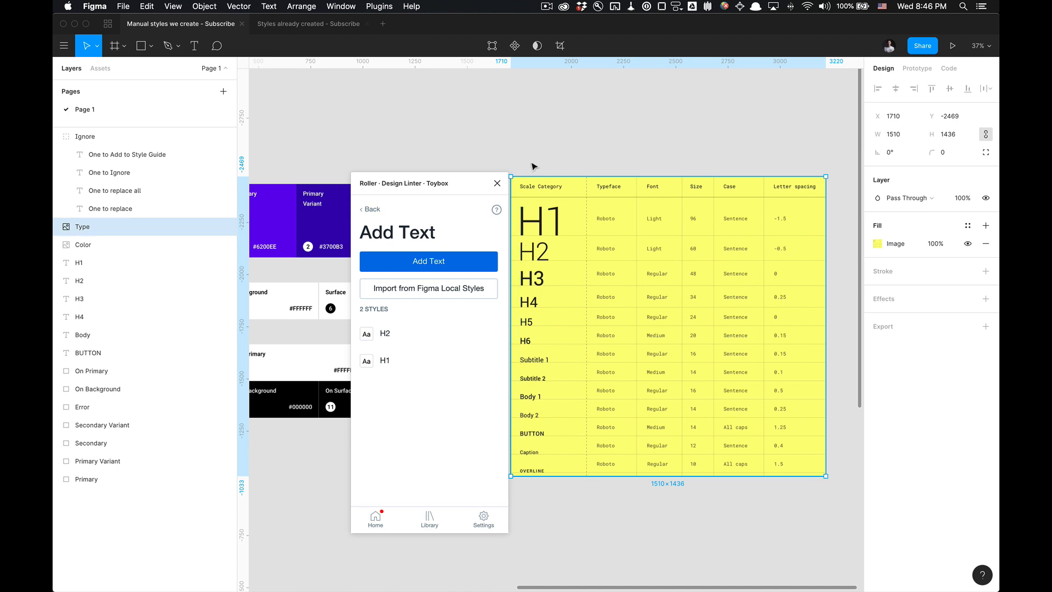
Step: Move the Roller plugin window over the type scale chart to uncover the colour palette reference
drag(468, 186, 676, 178)
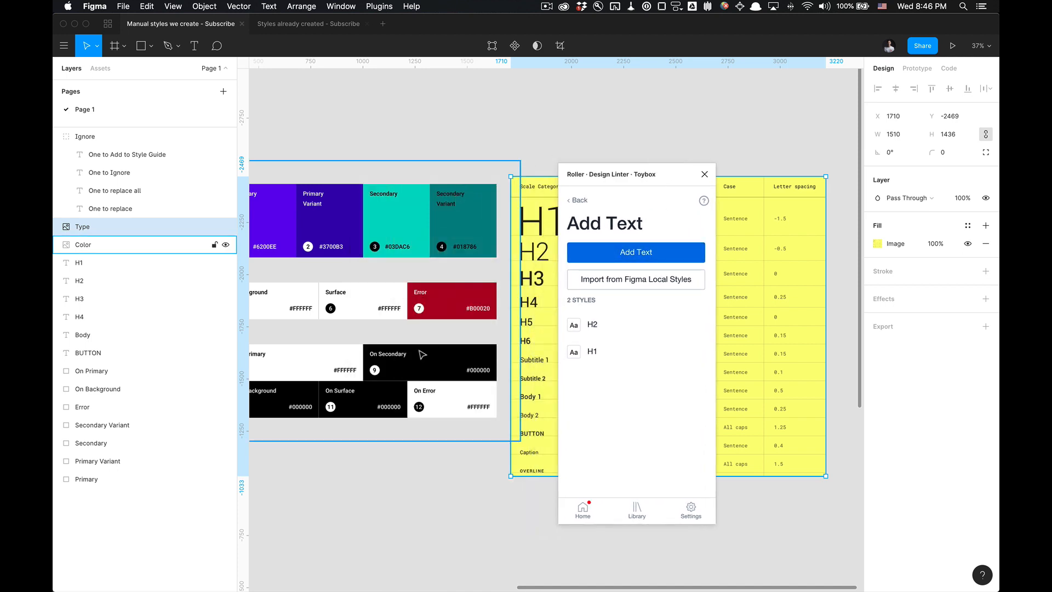
scroll(422, 354, left, 3)
scroll(422, 354, left, 2)
scroll(421, 355, down, 5)
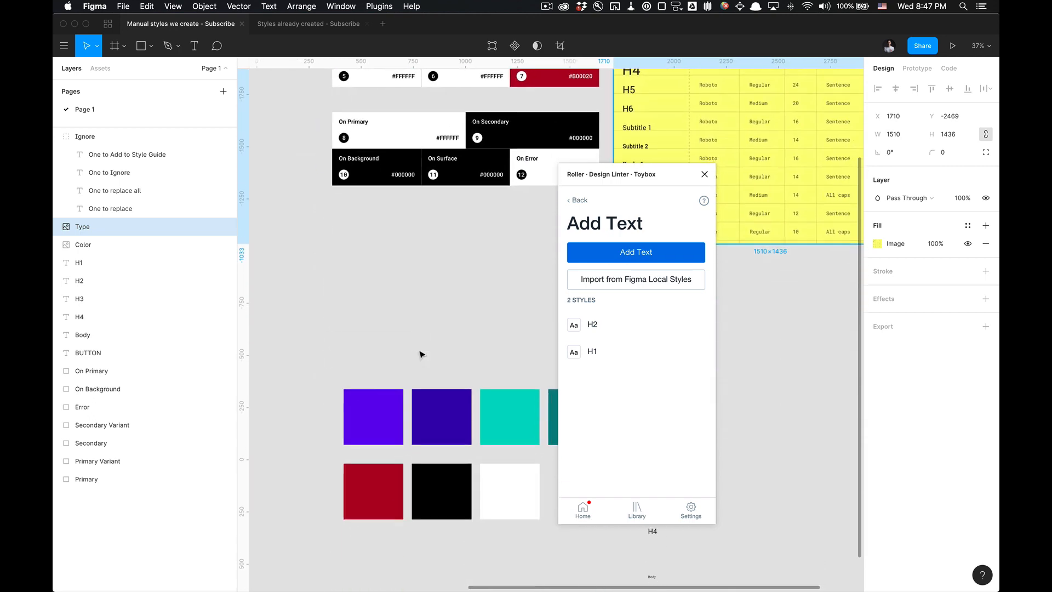
scroll(422, 354, up, 6)
scroll(422, 355, up, 1)
click(422, 354)
Step: Add a colour style named Primary with hex #6200ee to Roller's colour library
click(576, 201)
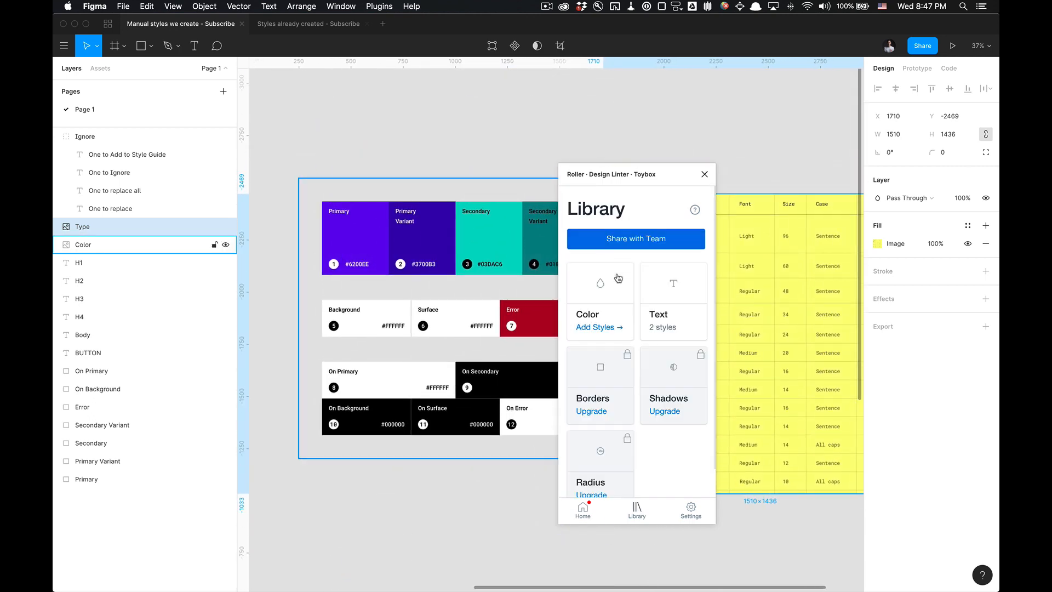
click(611, 323)
click(630, 251)
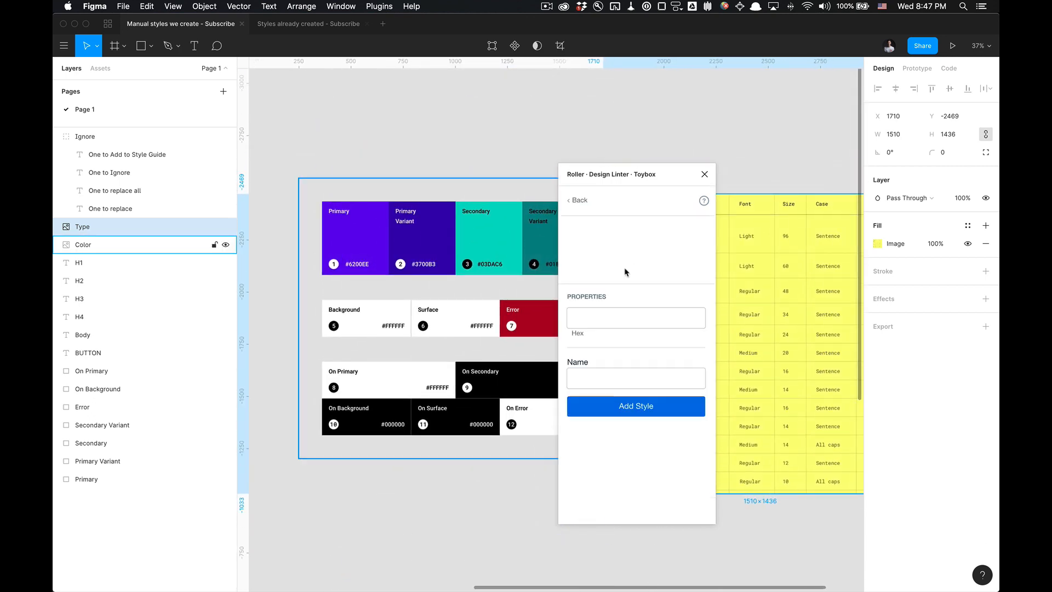
click(600, 321)
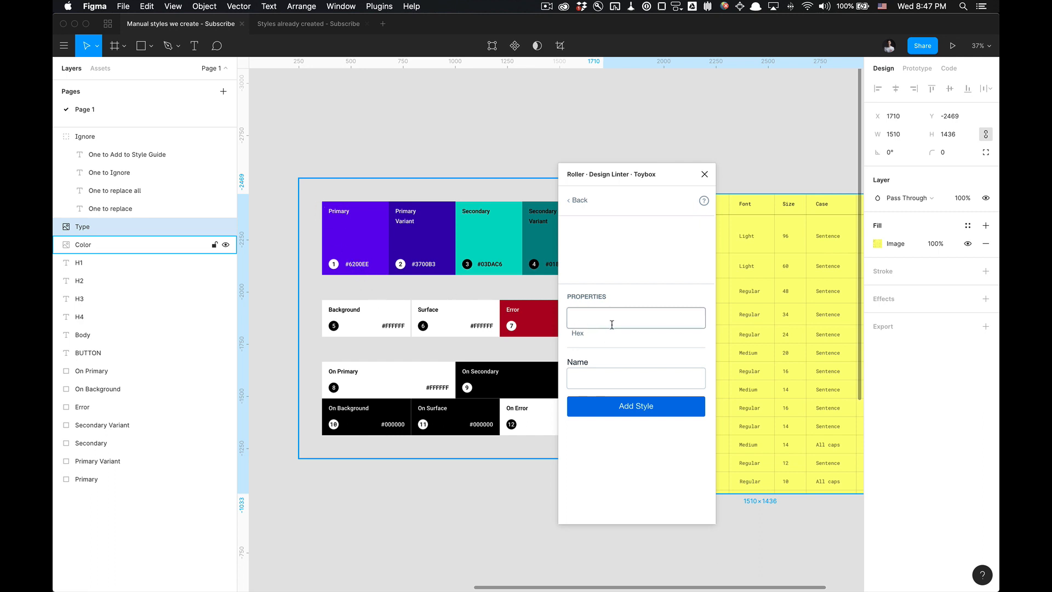
text(620)
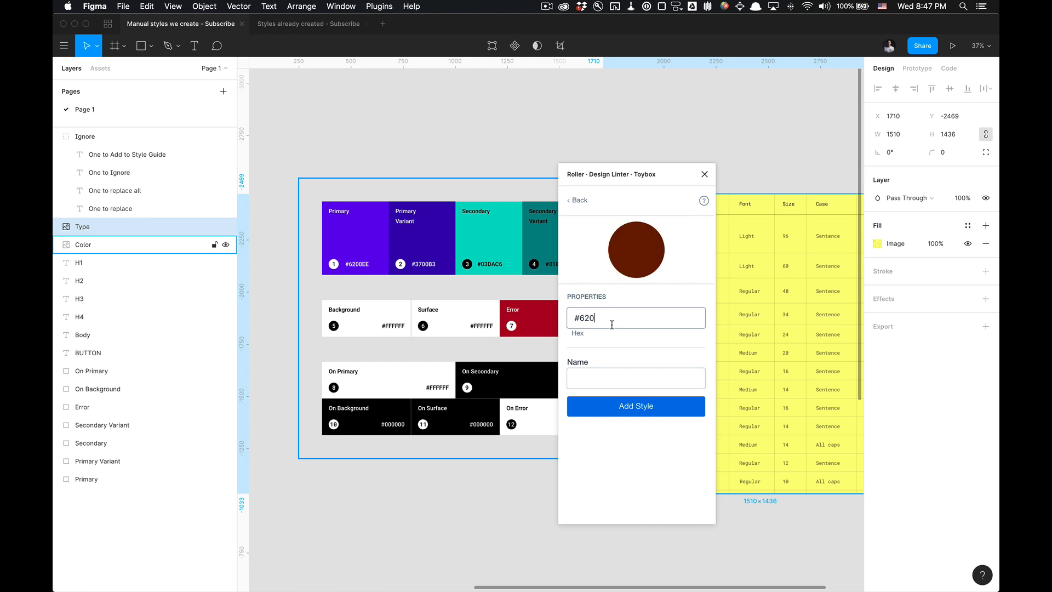
text(0)
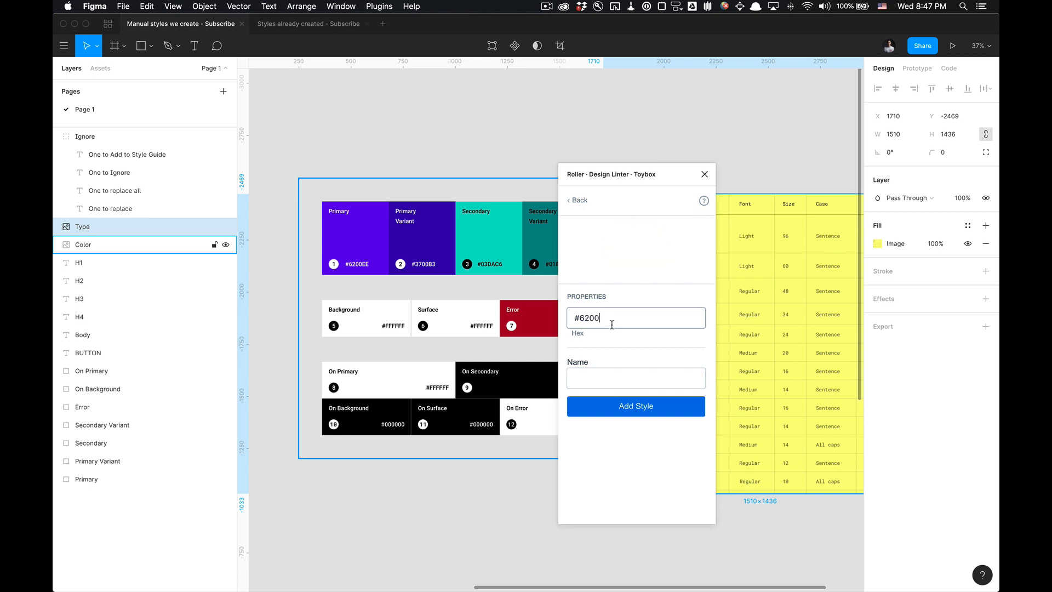
text(ee)
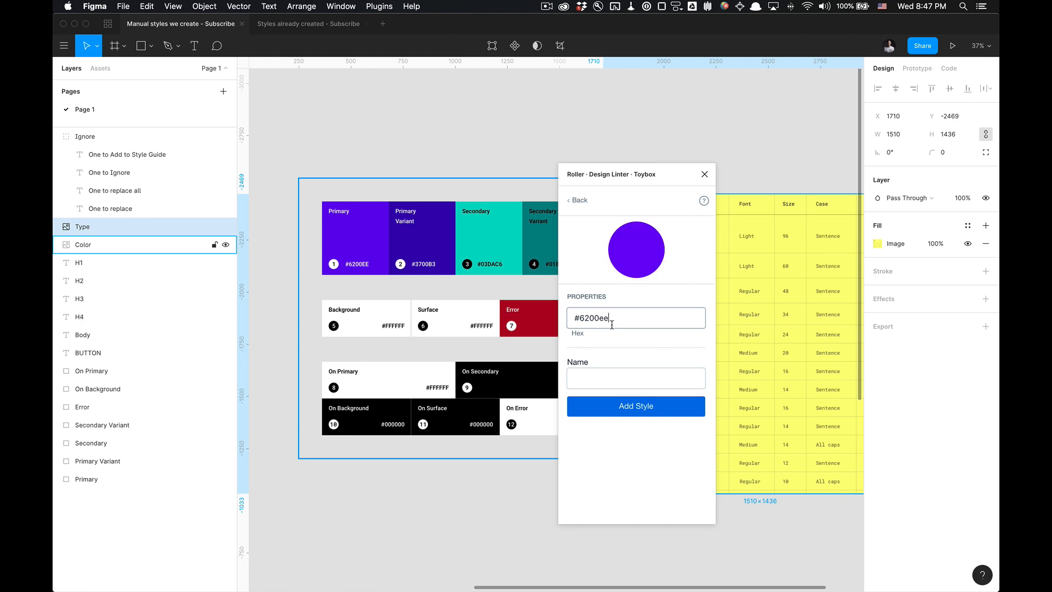
click(611, 378)
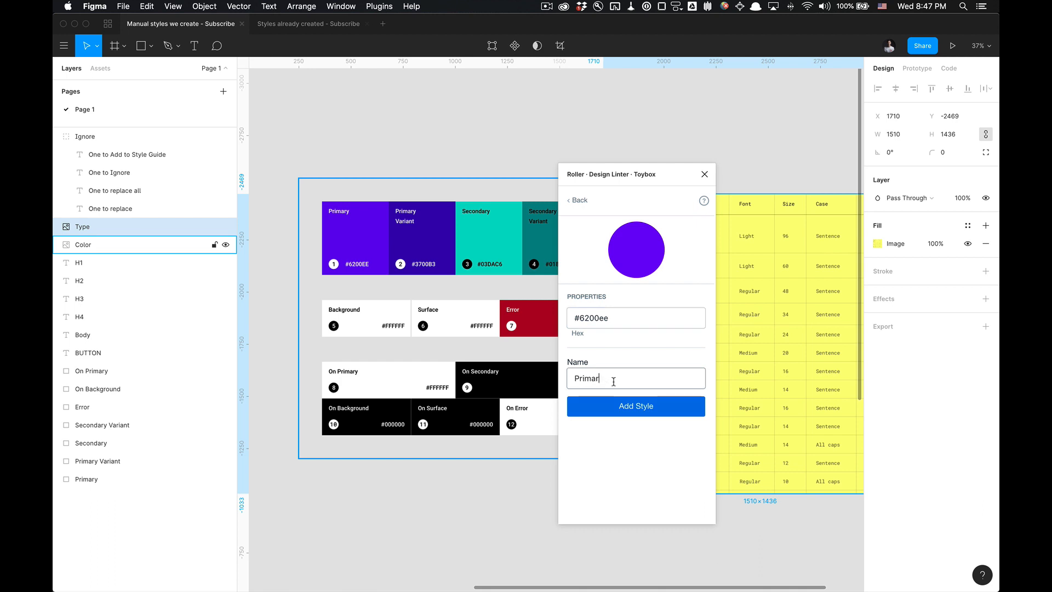
text(Primary)
click(613, 407)
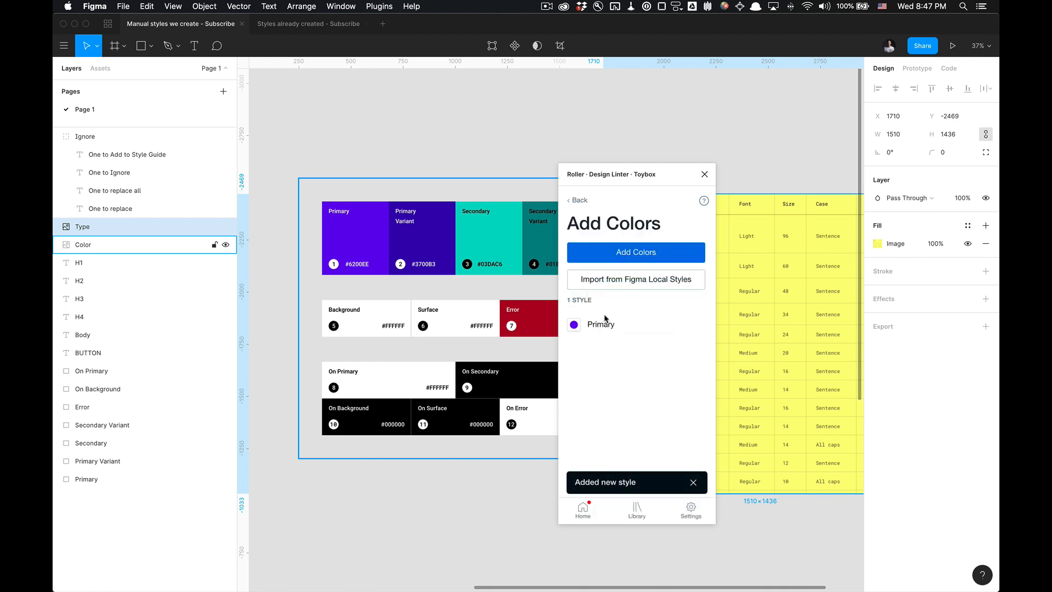
Step: Add a second colour style named Primary Variant with hex #3700B3 to Roller's colour library
click(628, 255)
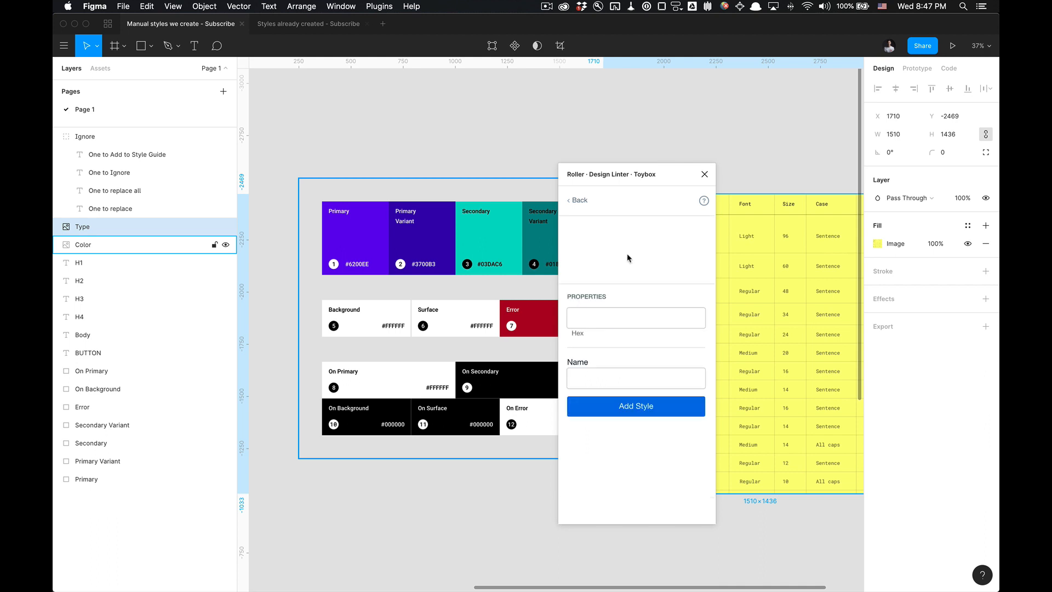
click(628, 320)
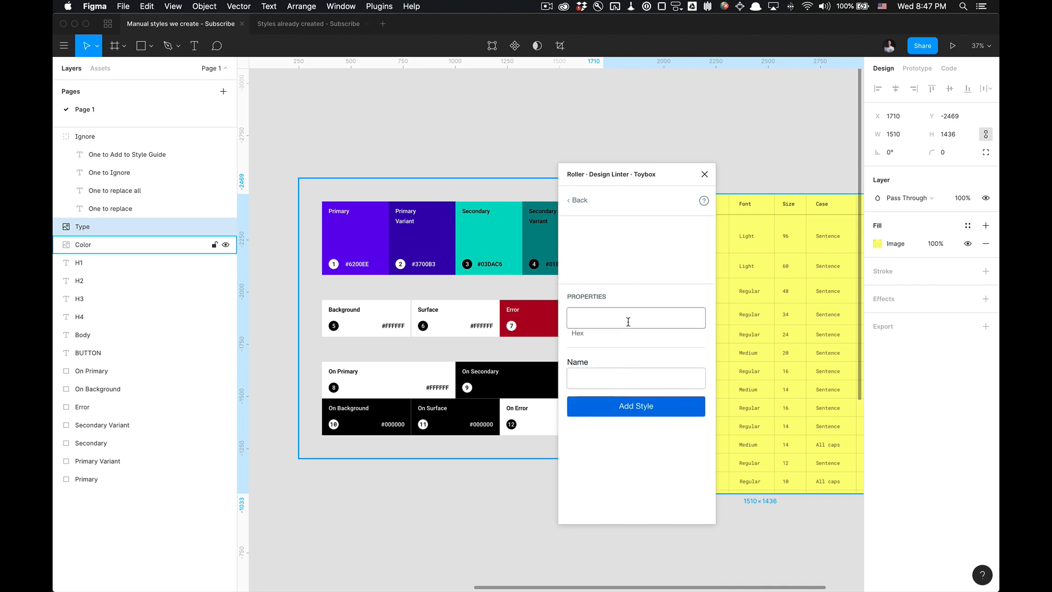
text(#3700B3)
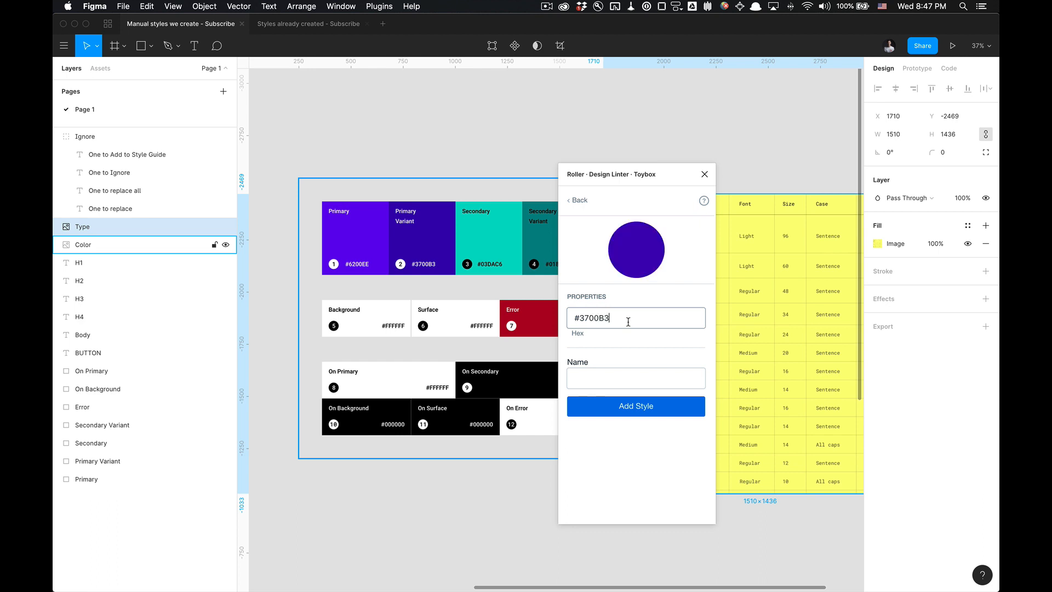
click(615, 372)
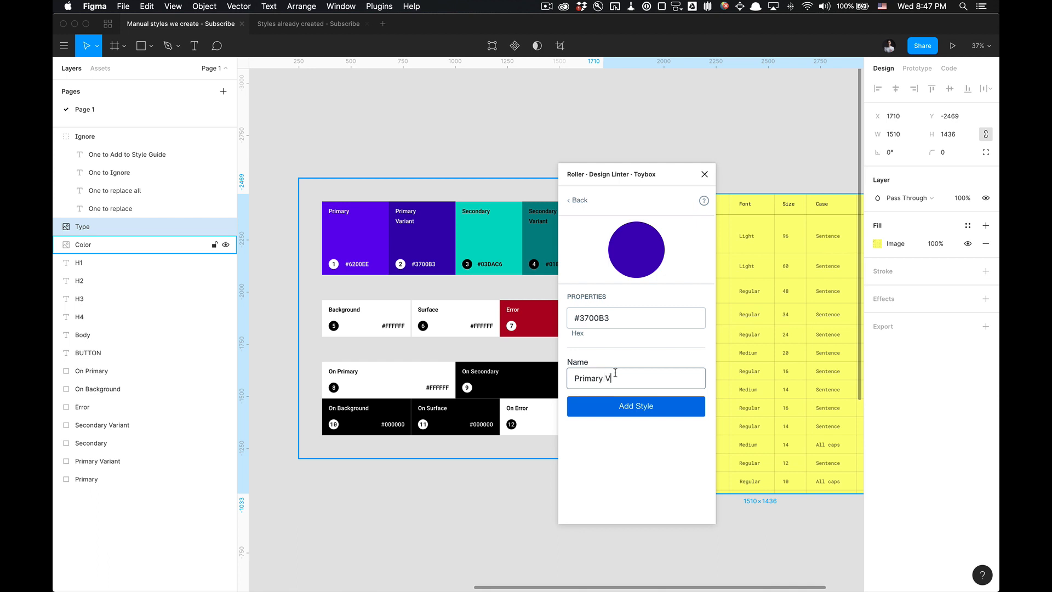
click(625, 408)
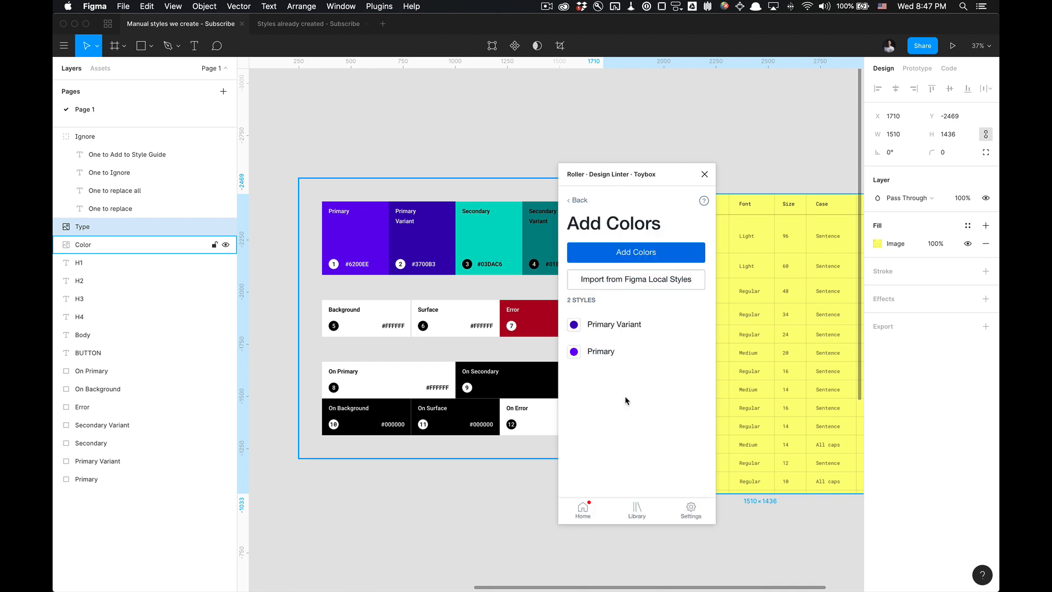
Step: Edit the H2 text style in Roller's library to use the Primary colour and save it
click(637, 506)
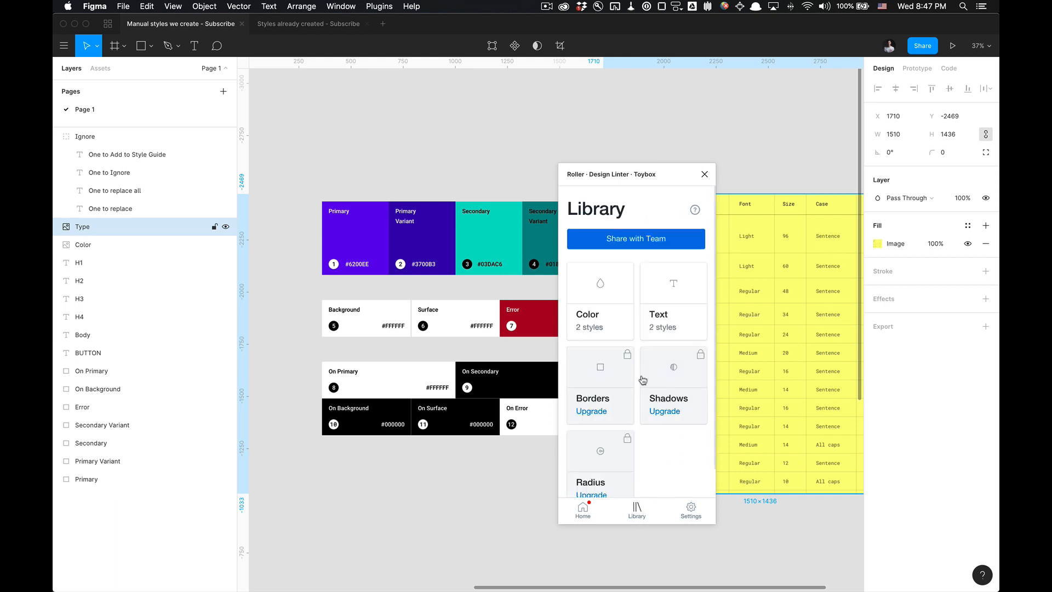
click(666, 318)
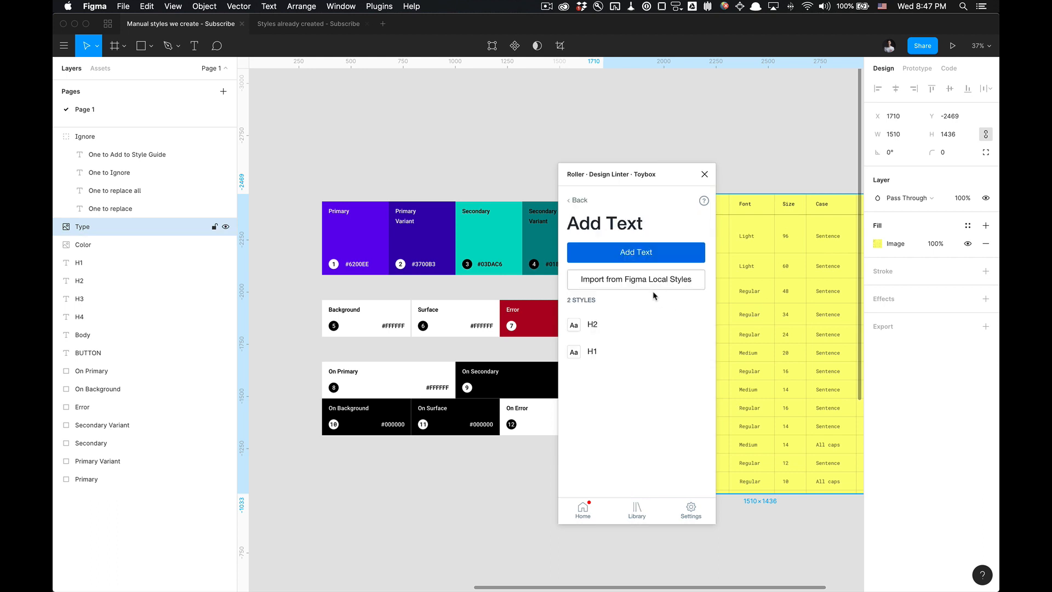
click(699, 329)
click(643, 393)
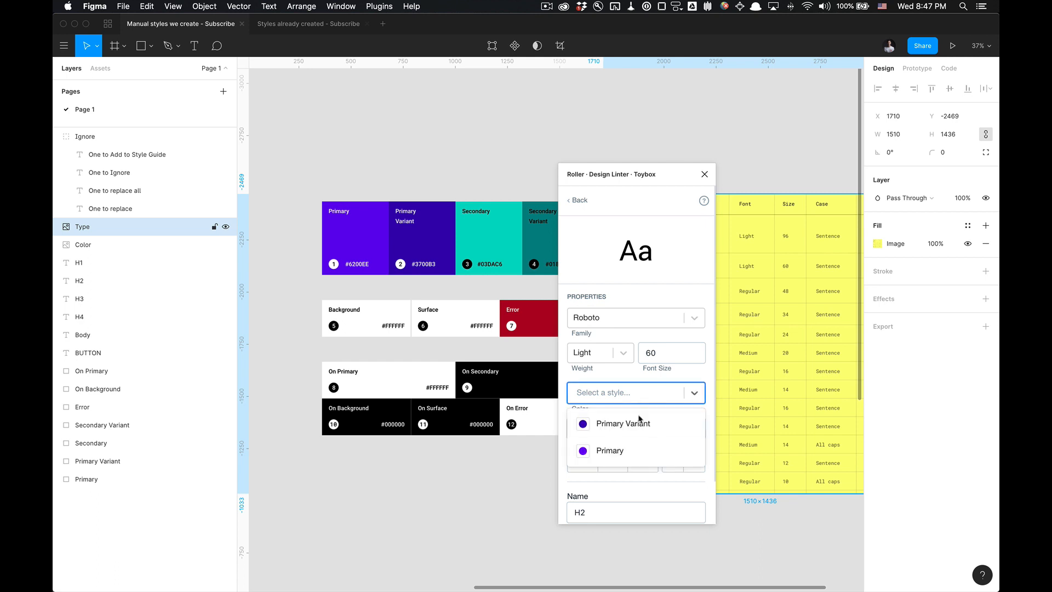
click(630, 458)
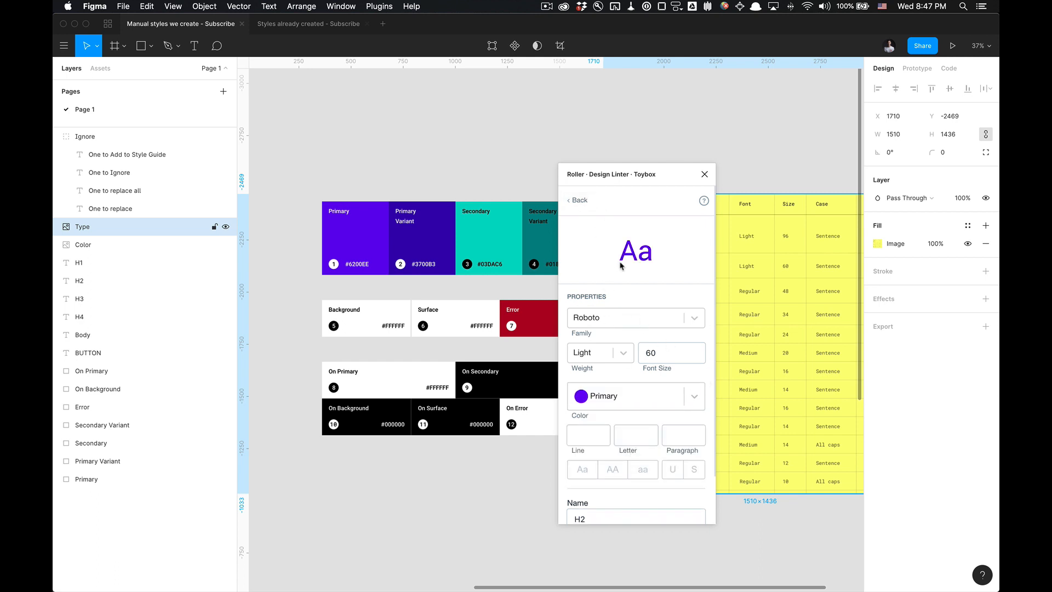
scroll(620, 265, down, 2)
click(641, 490)
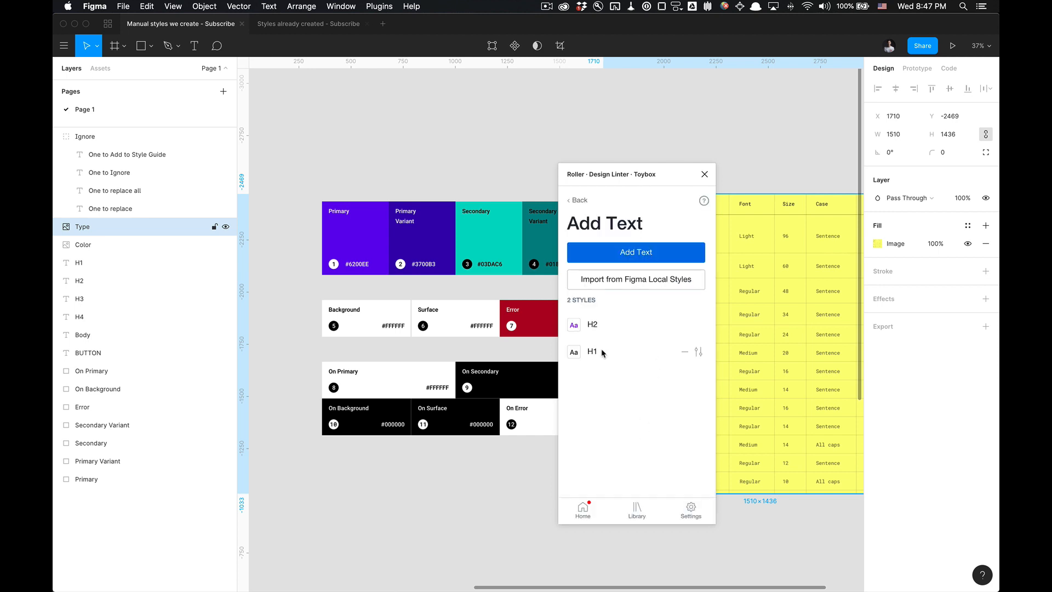
Step: Edit the H1 text style to use the Primary Variant colour and save it
click(698, 351)
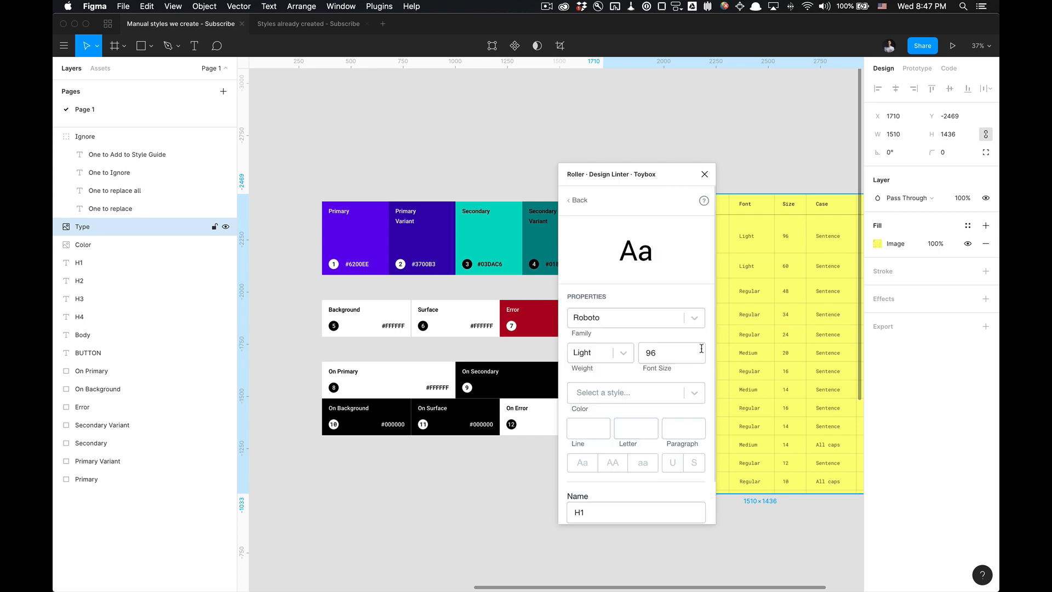
scroll(636, 387, down, 1)
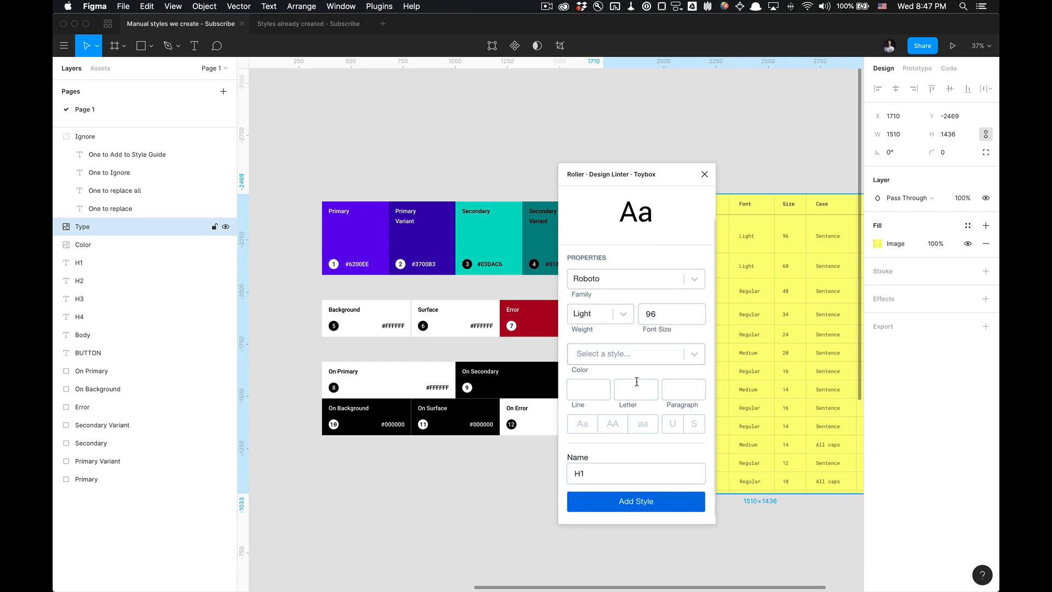
click(663, 349)
click(657, 385)
click(651, 511)
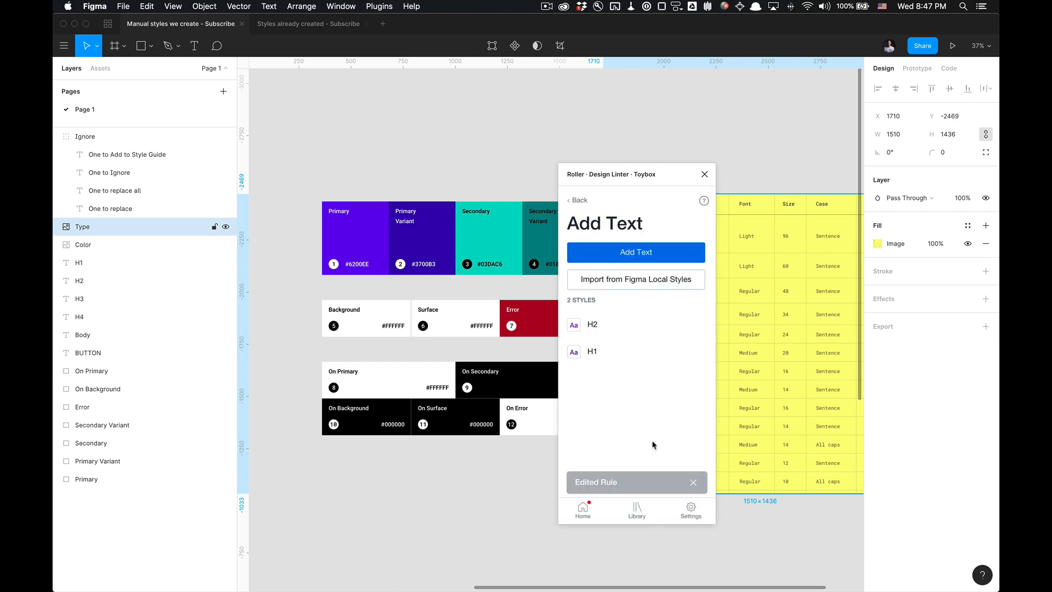
Step: Return to Roller's library overview, deselect the canvas layer and move the plugin window clear of the colour palette and sample swatches
click(576, 200)
click(464, 541)
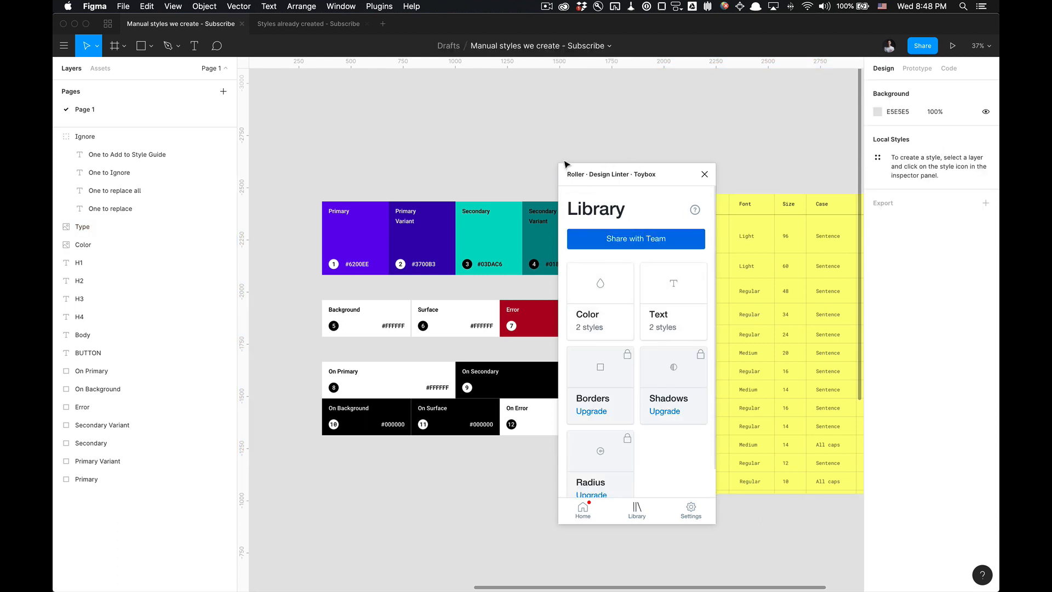
scroll(536, 146, down, 5)
scroll(536, 146, right, 5)
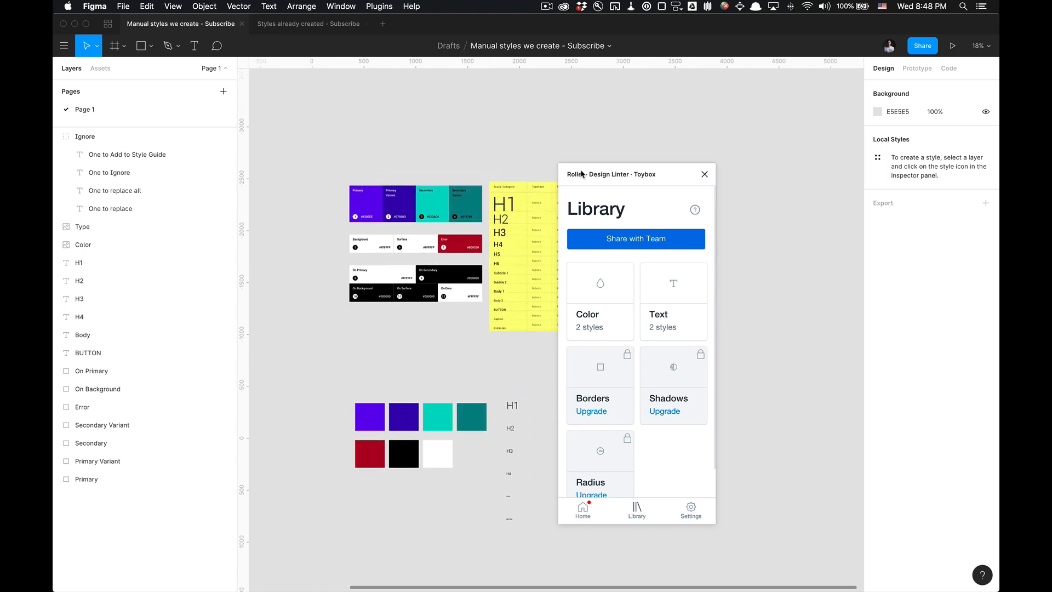
mouse_move(599, 176)
mouse_down()
mouse_move(602, 161)
mouse_move(587, 171)
mouse_up()
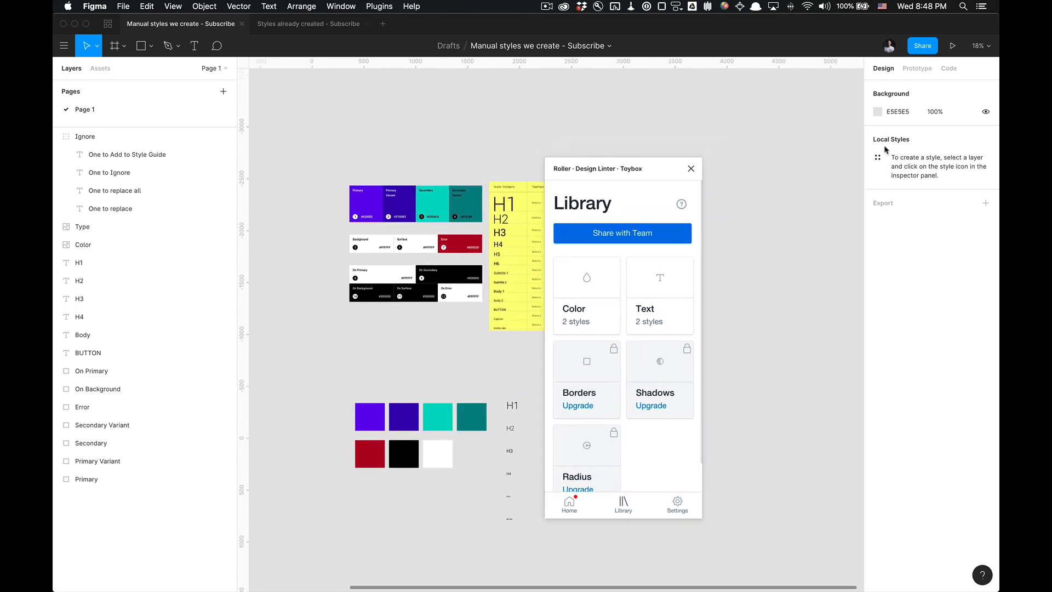
mouse_move(647, 170)
mouse_down()
mouse_move(611, 200)
mouse_move(697, 144)
mouse_move(655, 147)
mouse_move(661, 155)
mouse_up()
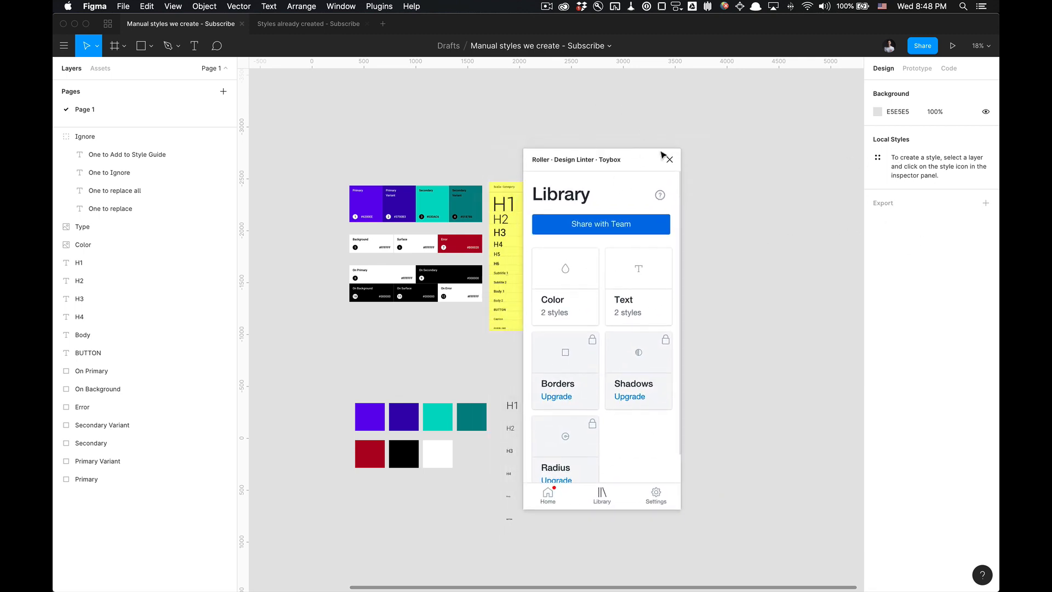
drag(574, 175, 627, 168)
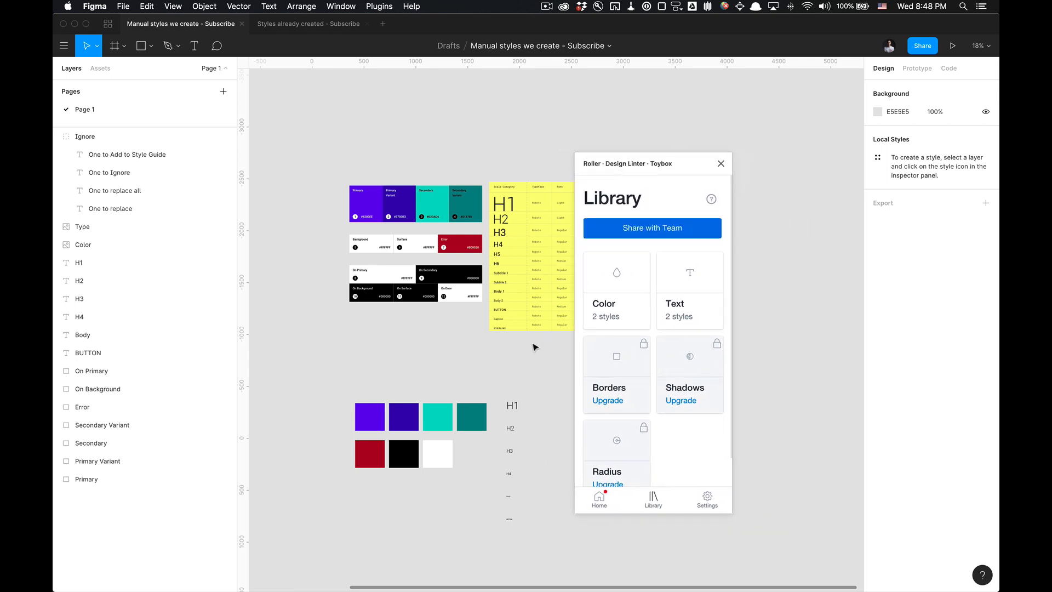
scroll(641, 399, down, 2)
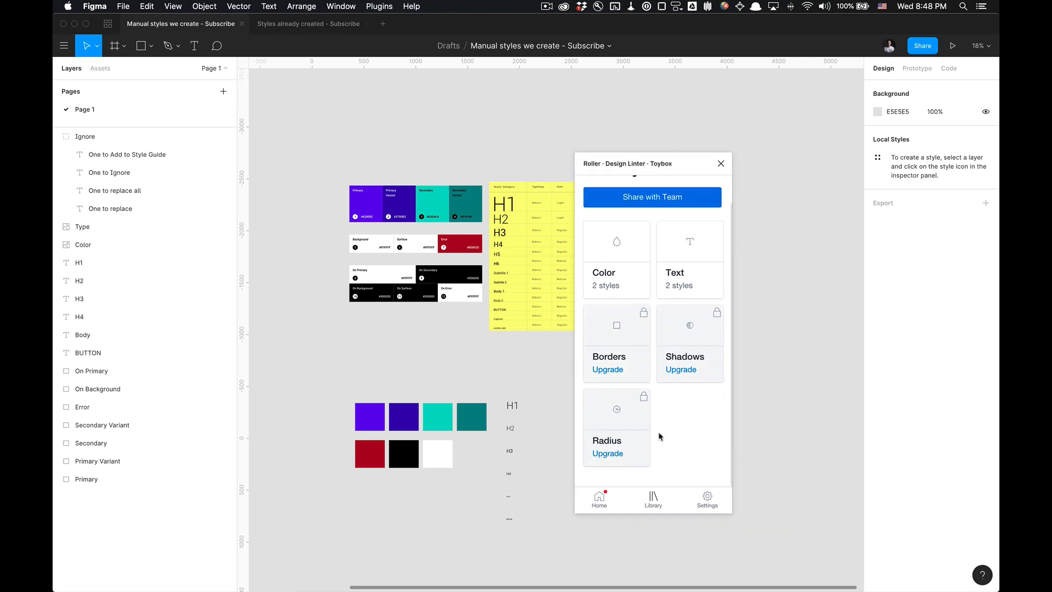
Step: From Roller's colour errors, replace the white fill of the On Primary layer with the Primary Variant style
click(606, 500)
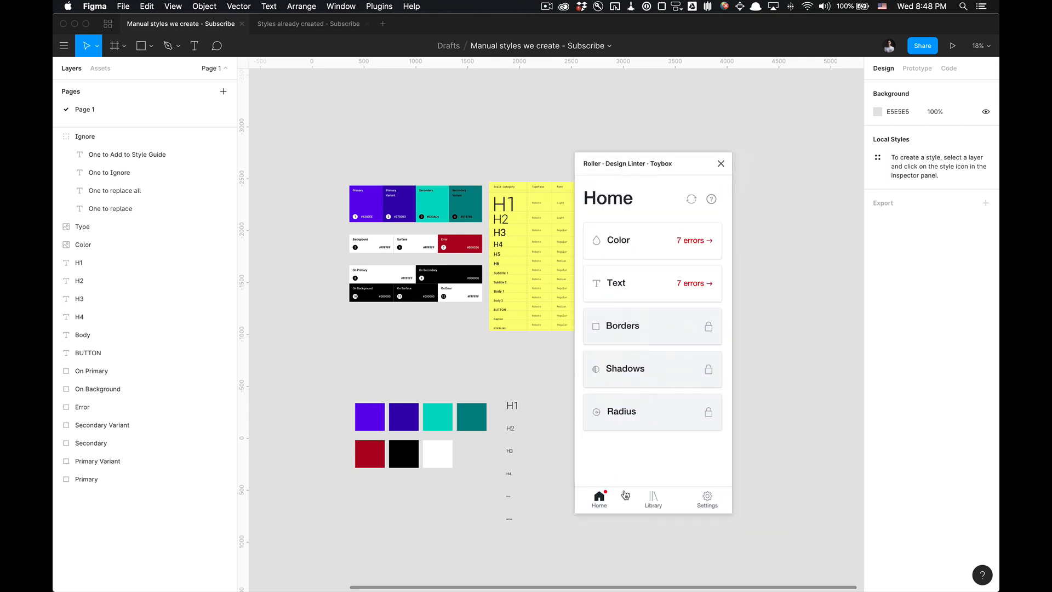
click(692, 247)
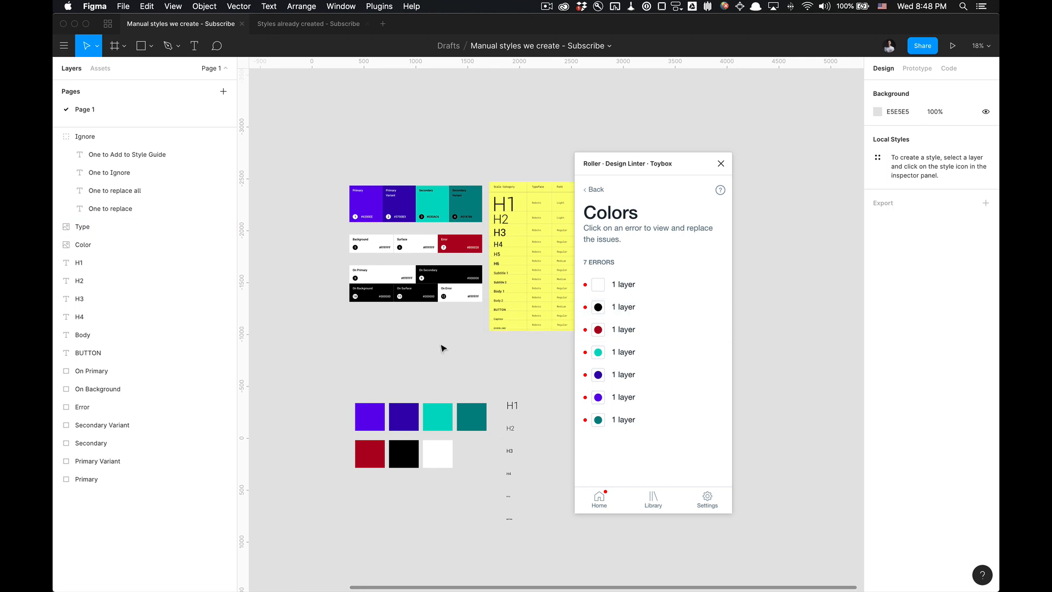
scroll(440, 347, left, 3)
scroll(440, 347, left, 3)
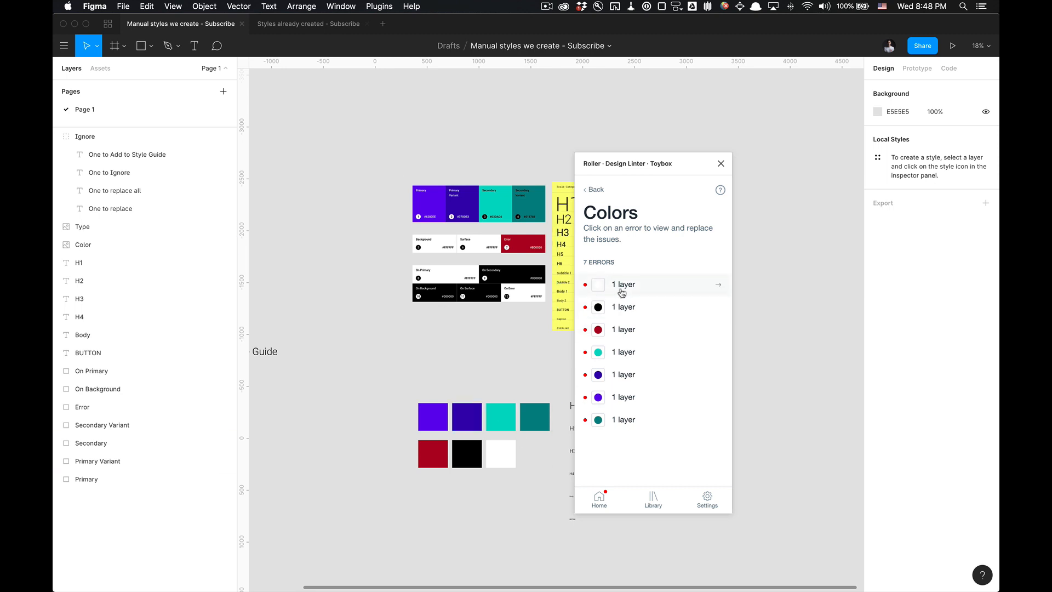
click(621, 292)
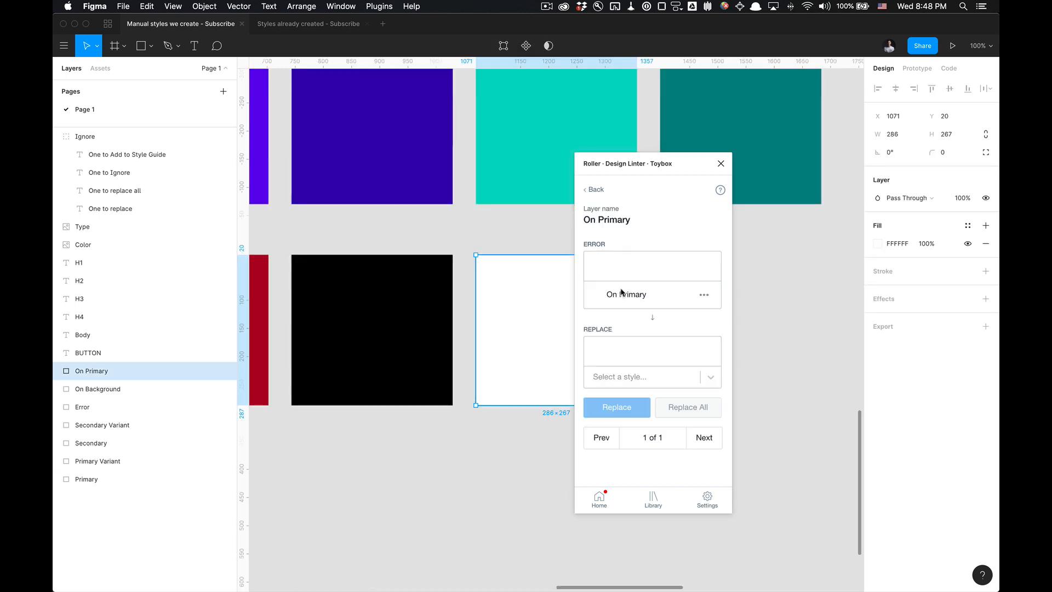
click(645, 380)
click(646, 412)
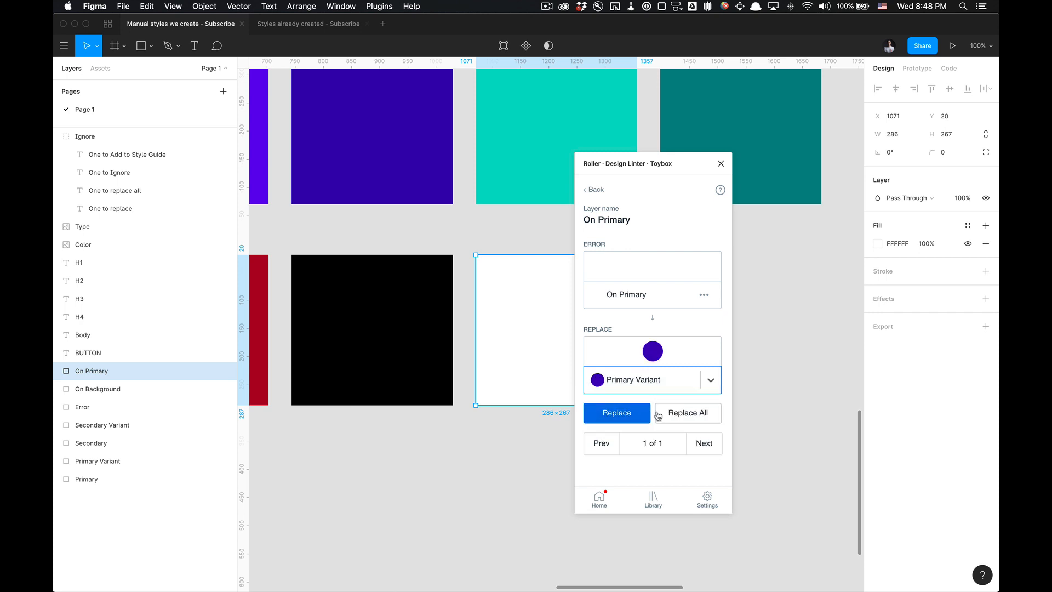
click(632, 411)
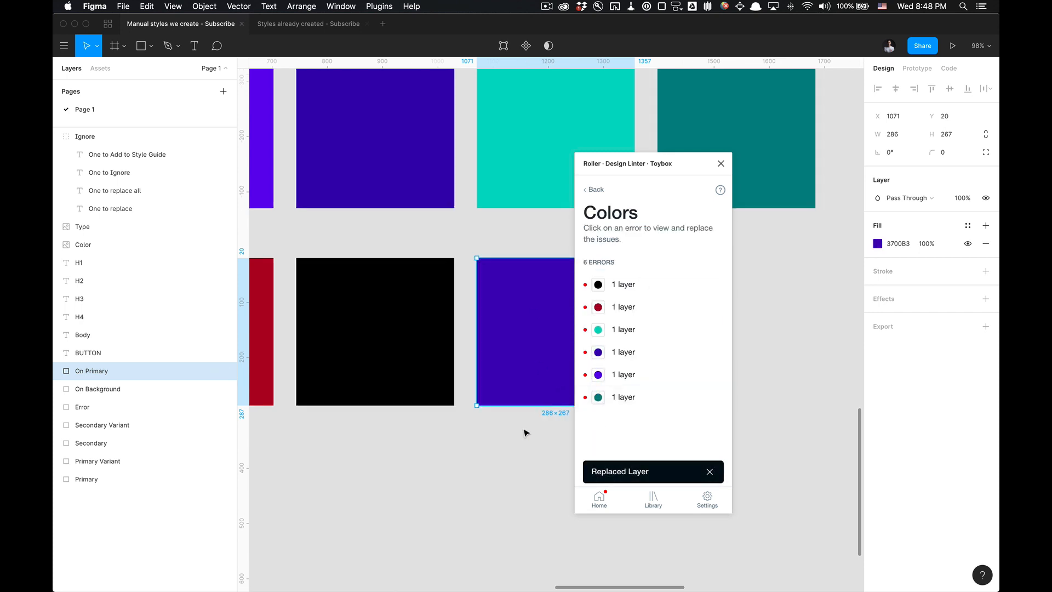
Step: Fix the black colour error on the On Background layer by replacing all its occurrences with the Primary style
scroll(523, 428, down, 5)
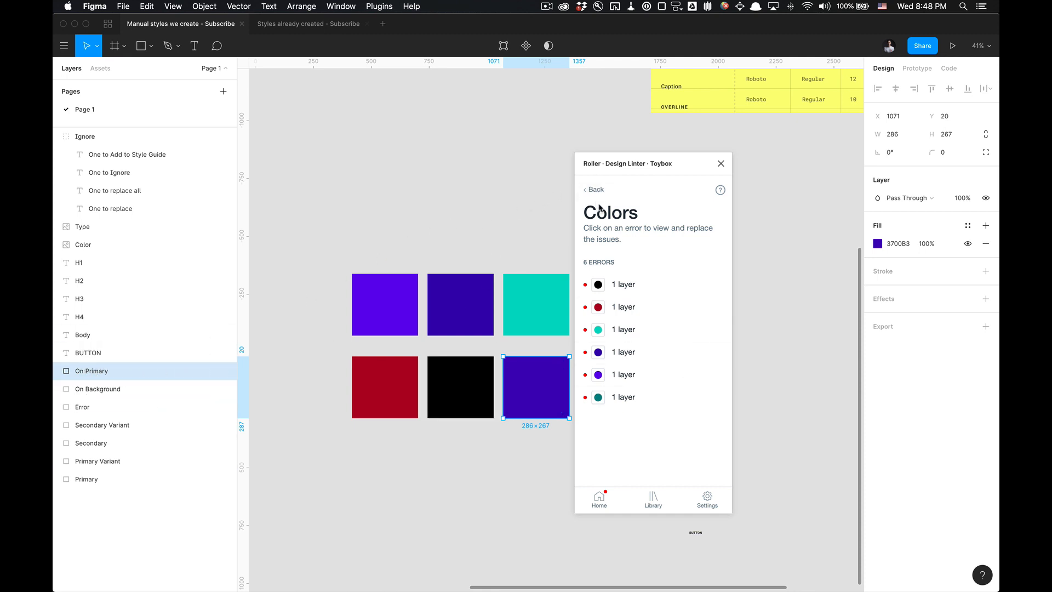
click(643, 287)
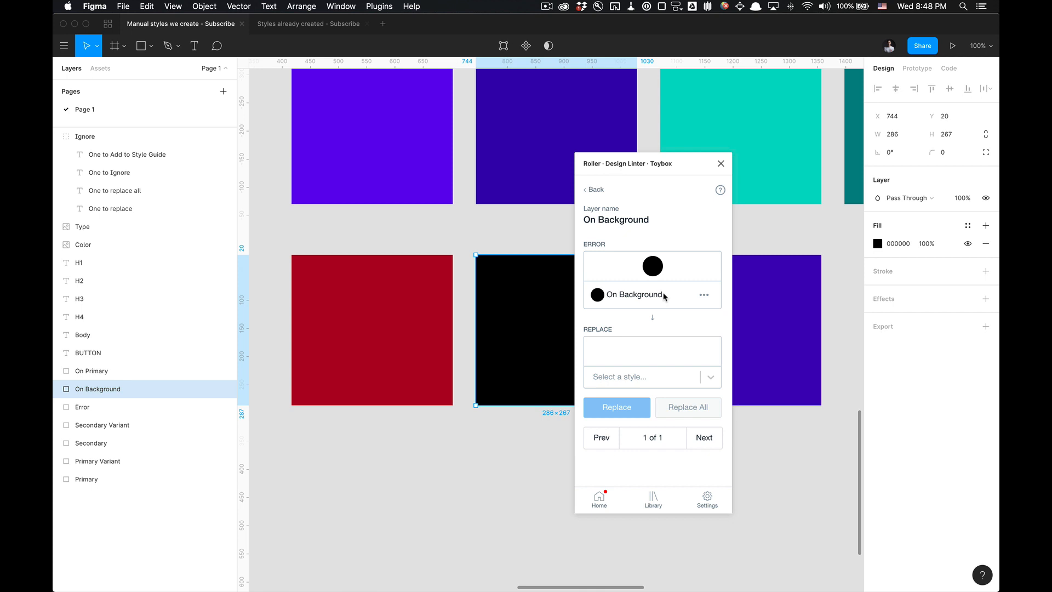
click(694, 377)
click(678, 432)
click(700, 410)
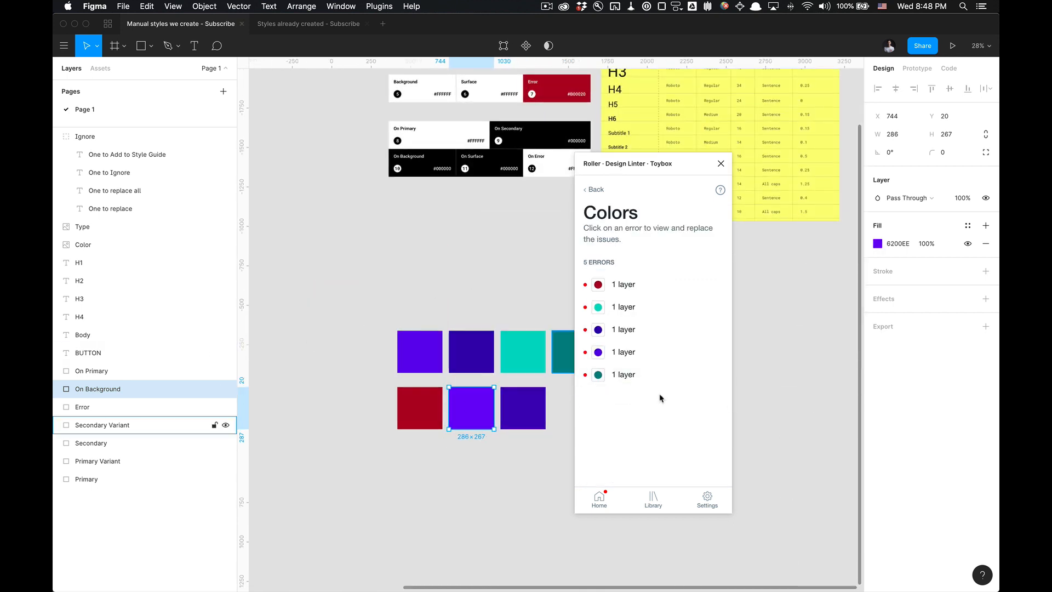
Step: Fix the red colour error on the Error layer by replacing all its occurrences with the Primary style
click(646, 287)
click(666, 377)
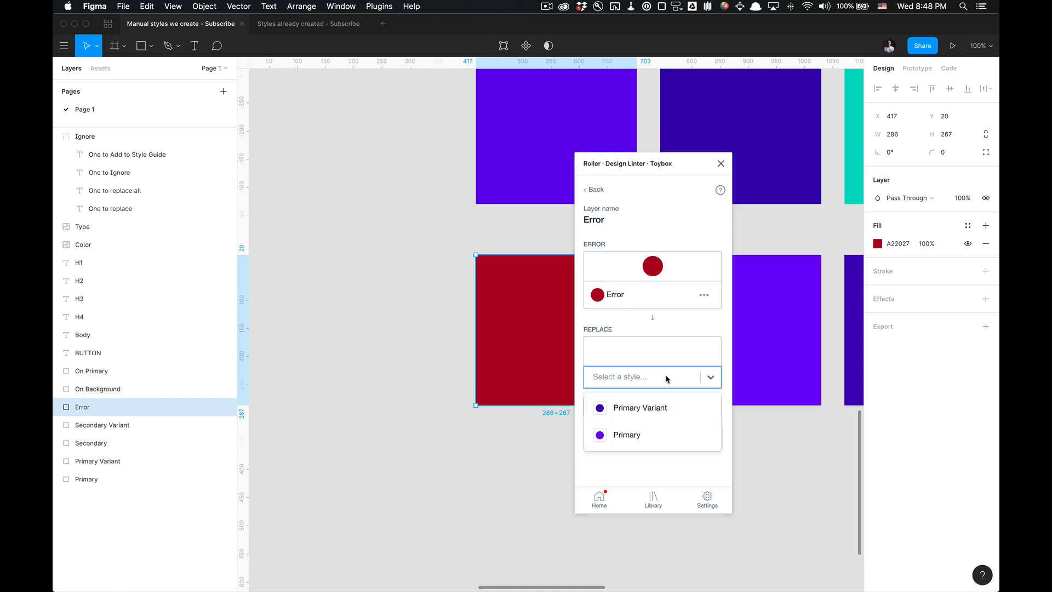
click(655, 434)
click(687, 412)
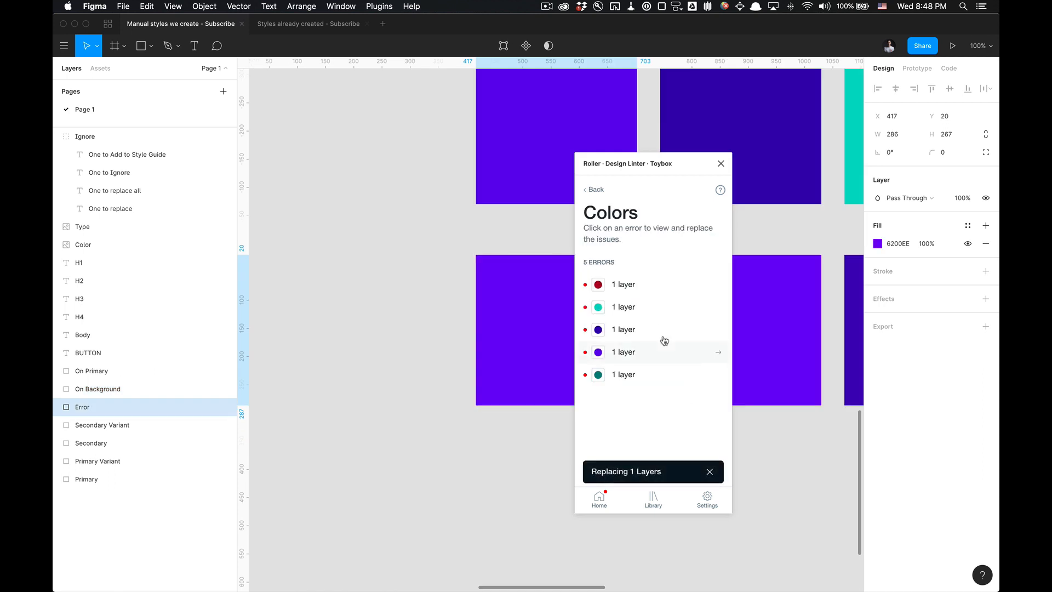
Step: Review the recoloured swatches, check the Primary swatch's fill, and go back to Roller's Home overview
click(392, 291)
key(super+minus)
drag(367, 301, 277, 401)
click(406, 291)
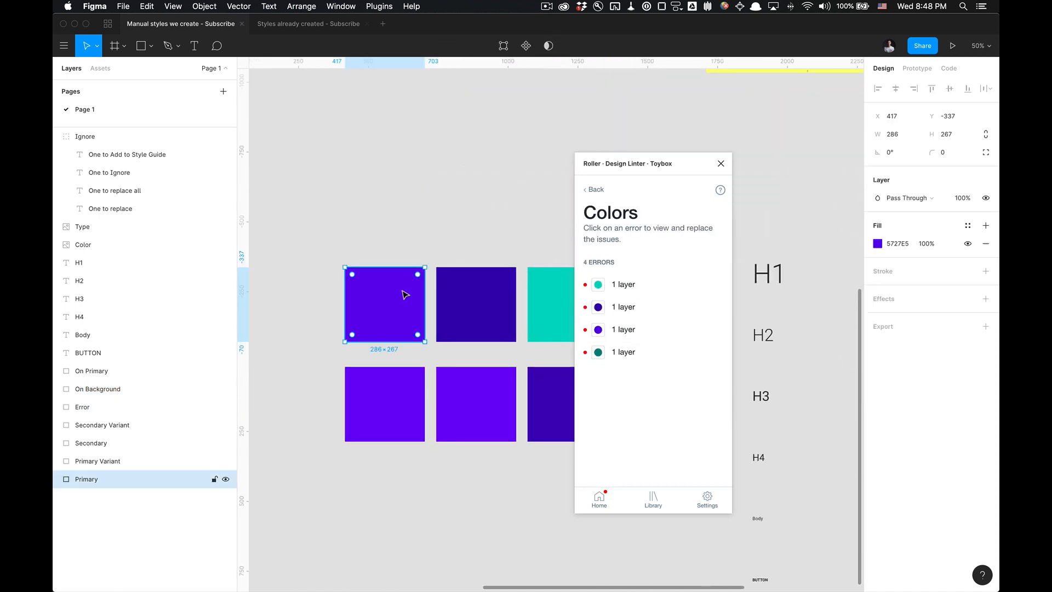
click(432, 216)
click(580, 190)
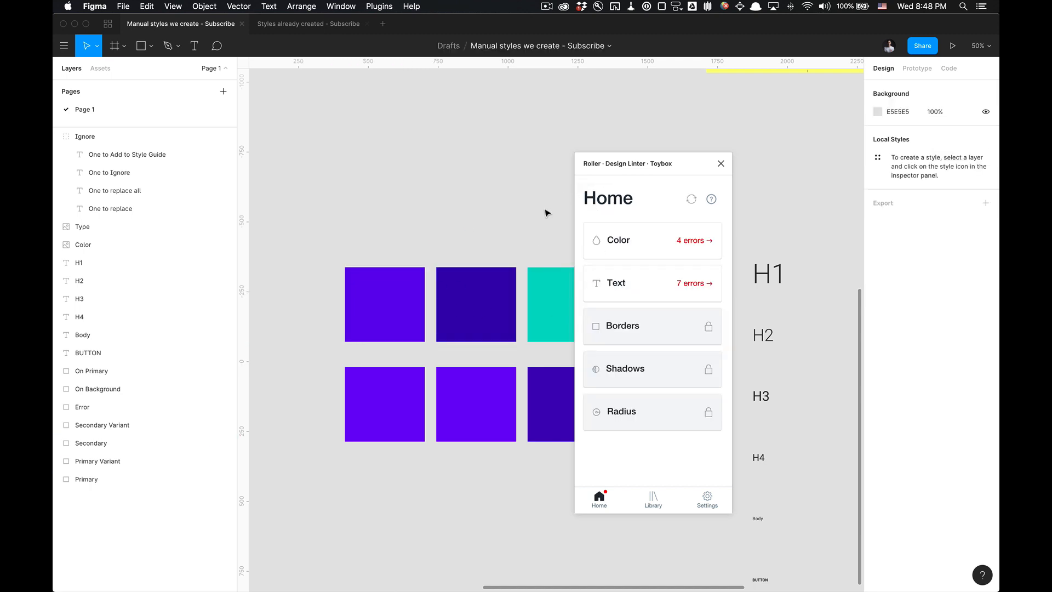
Step: Select the H1 text sample beside the swatches to examine its font, size and fill
scroll(434, 219, down, 5)
drag(458, 168, 409, 270)
click(440, 207)
drag(466, 186, 354, 429)
drag(446, 453, 425, 303)
click(491, 341)
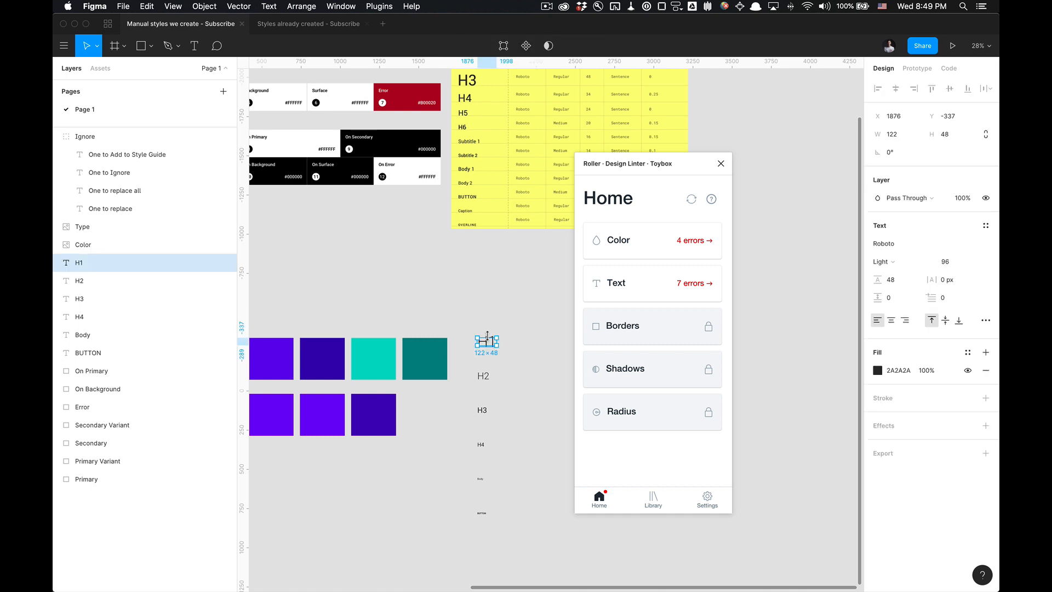
Step: Fix the text error shared by the One to replace layer by replacing all its occurrences with the H1 style
click(652, 281)
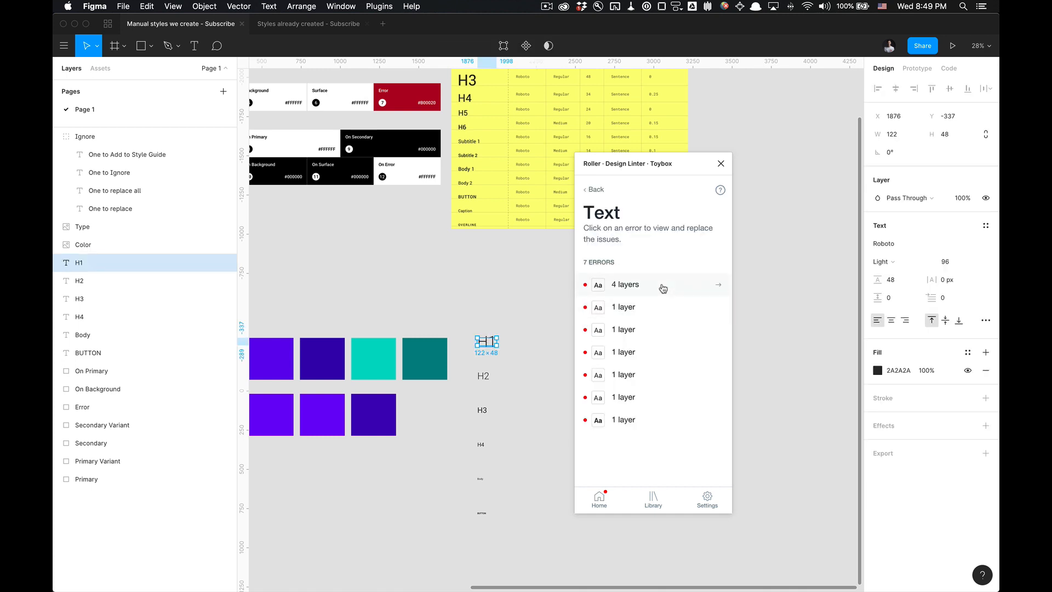
click(662, 285)
click(687, 390)
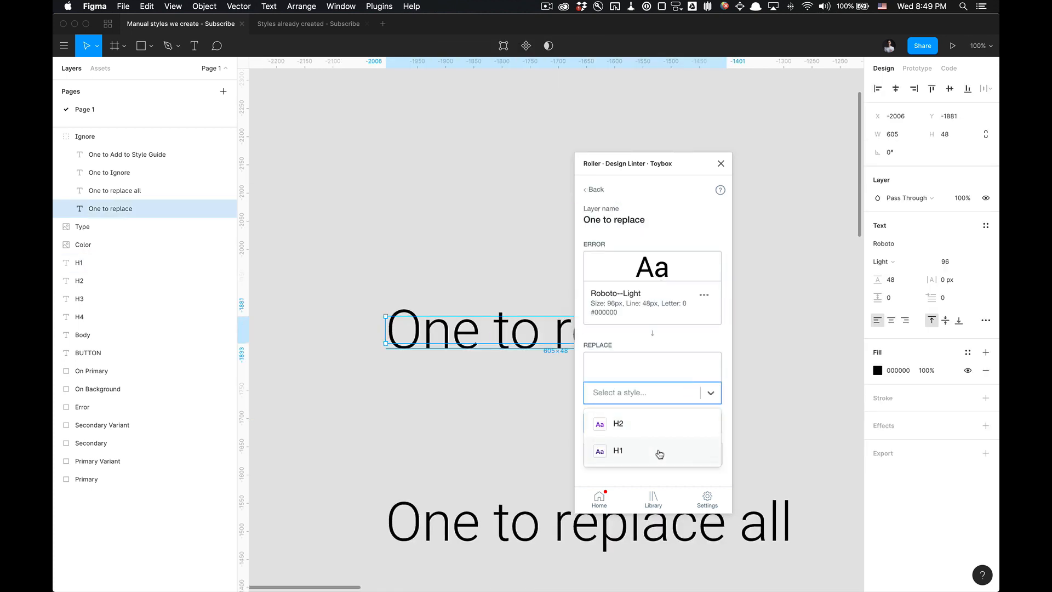
click(659, 453)
scroll(684, 322, down, 1)
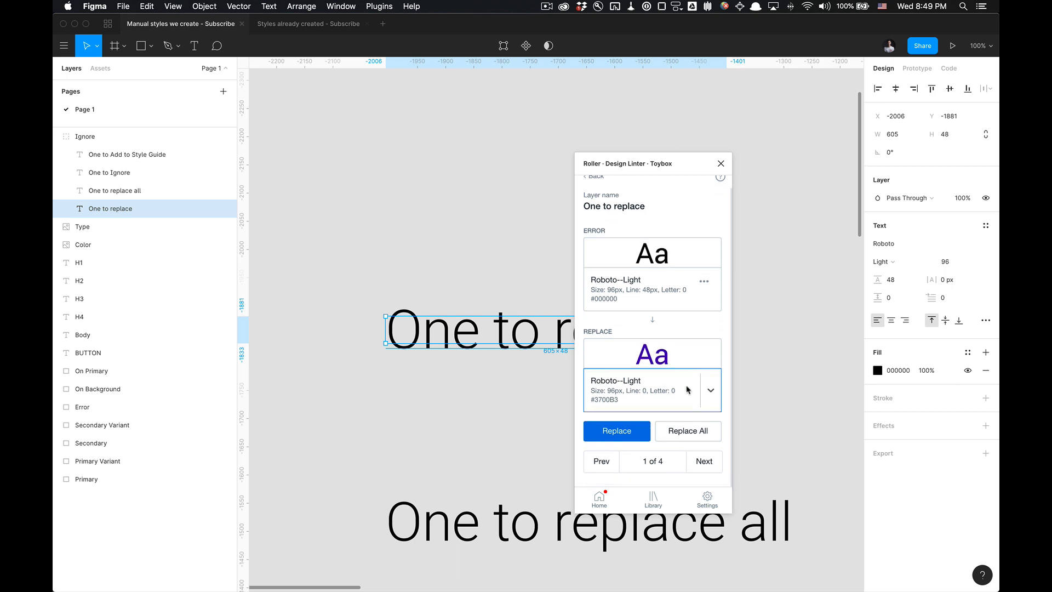
click(682, 430)
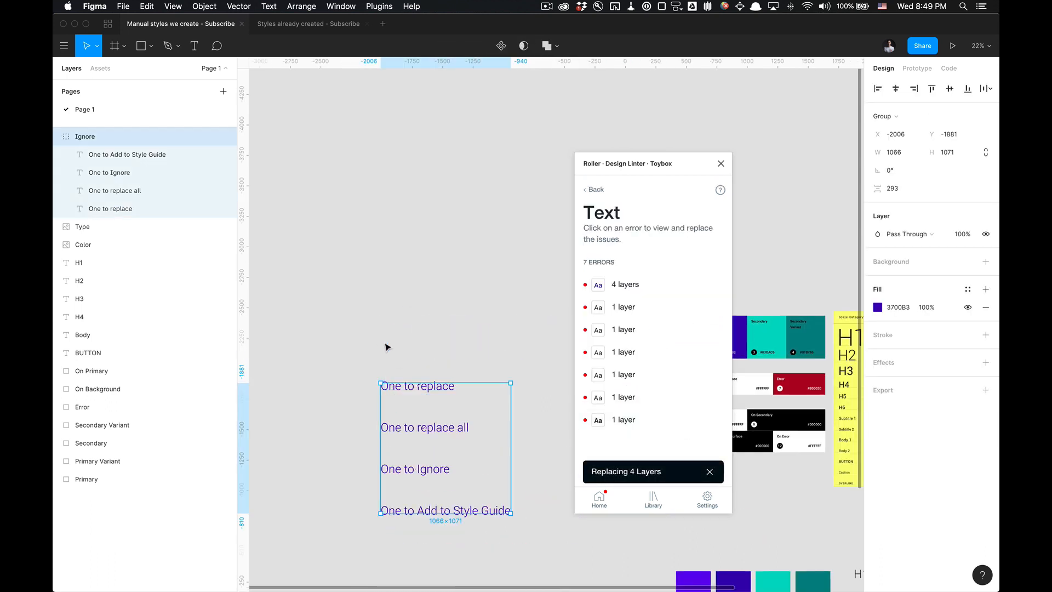
Step: Deselect the restyled text group and go back from the text errors to Roller's Home overview
click(386, 346)
drag(399, 296, 323, 177)
drag(509, 417, 404, 411)
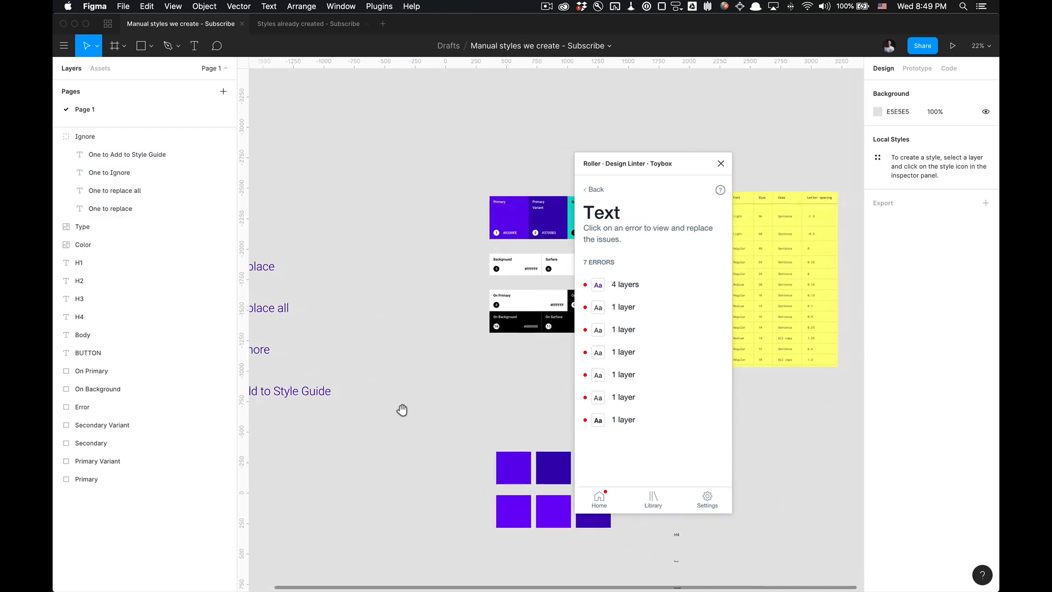
scroll(401, 409, right, 5)
scroll(401, 410, down, 3)
click(591, 191)
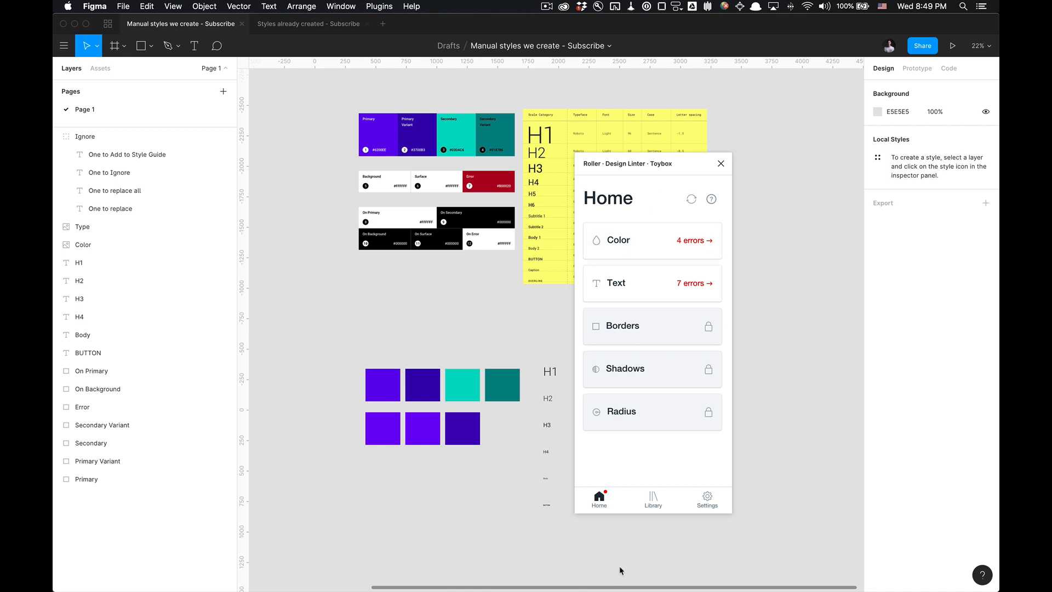
Step: Look over the style categories in Roller's Library and return to the Home error overview
click(650, 500)
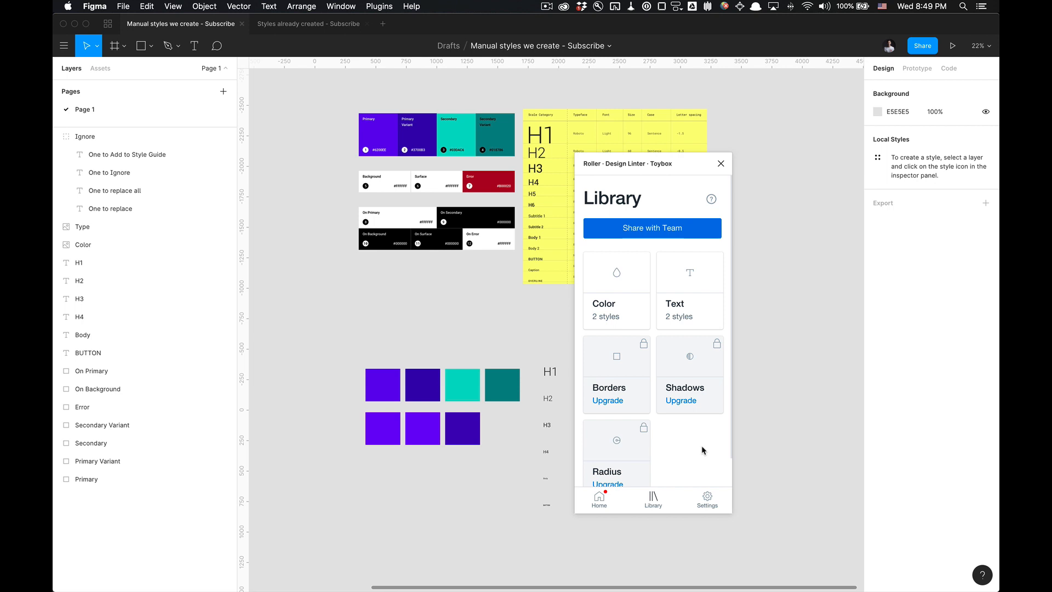
scroll(701, 443, down, 1)
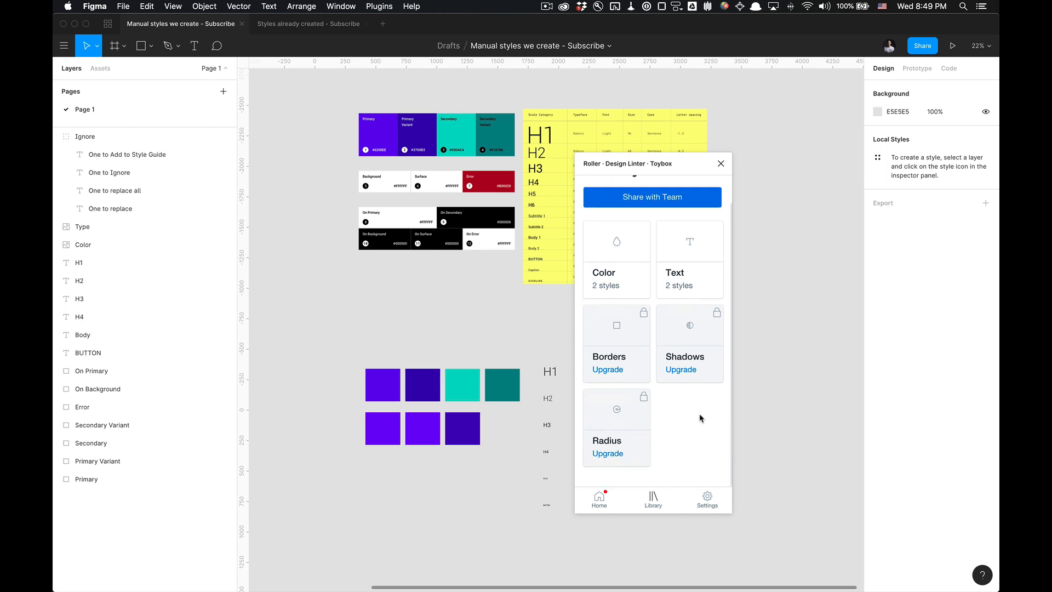
scroll(706, 274, up, 1)
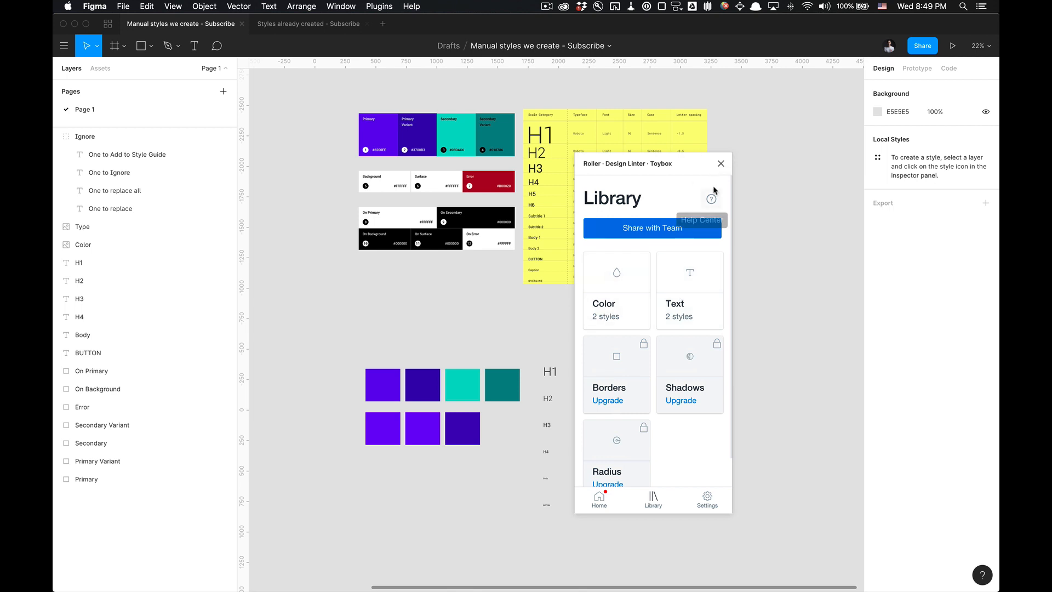
click(609, 506)
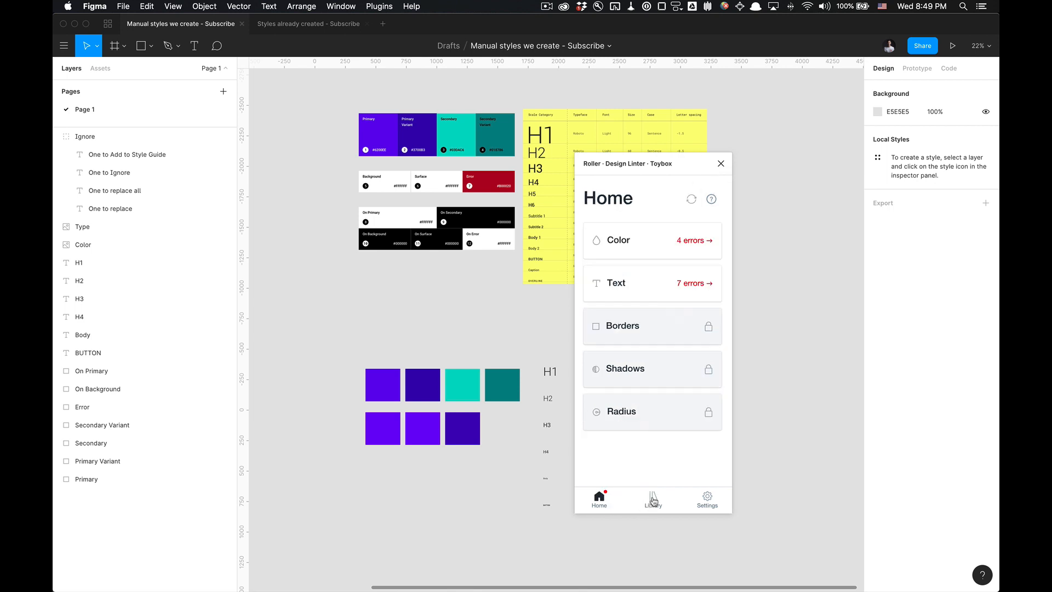
click(678, 241)
Step: Import the text styles from Figma Local Styles into Roller's Library and return to the Library overview
click(645, 504)
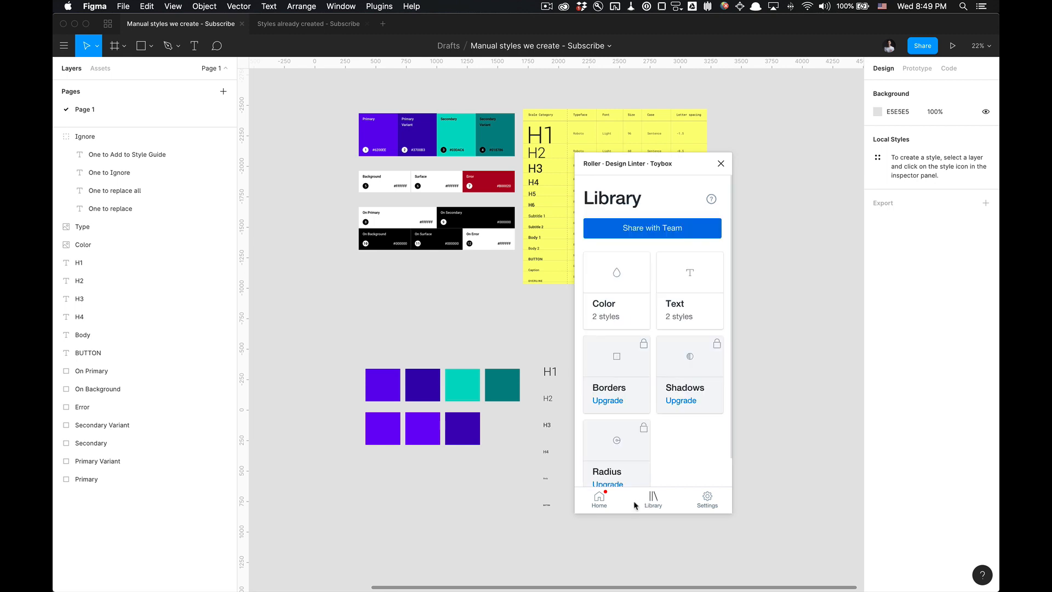
click(676, 317)
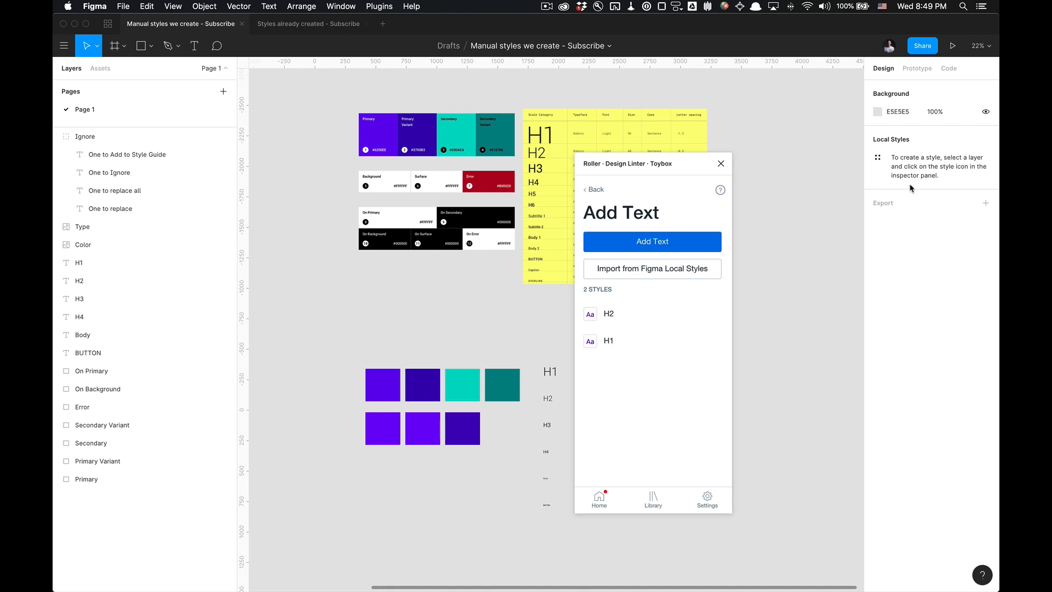
click(685, 270)
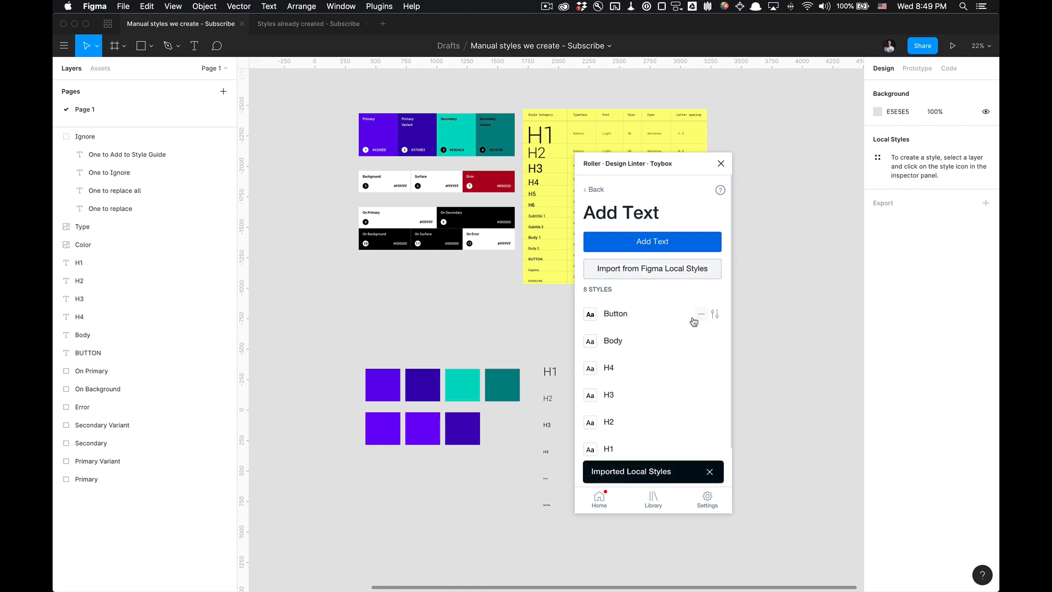
scroll(683, 342, down, 1)
scroll(686, 345, up, 1)
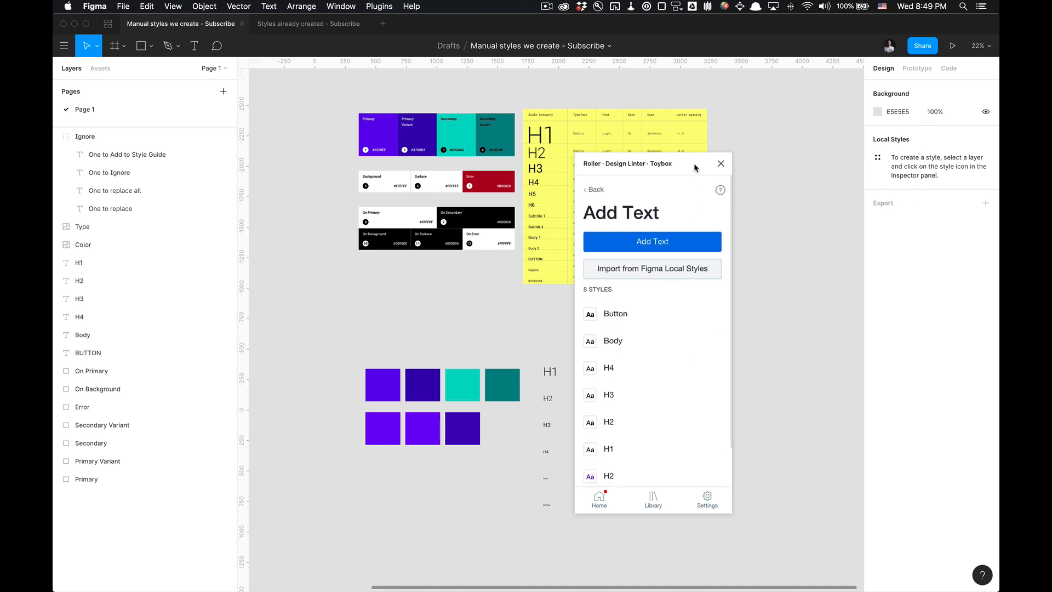
drag(694, 167, 574, 132)
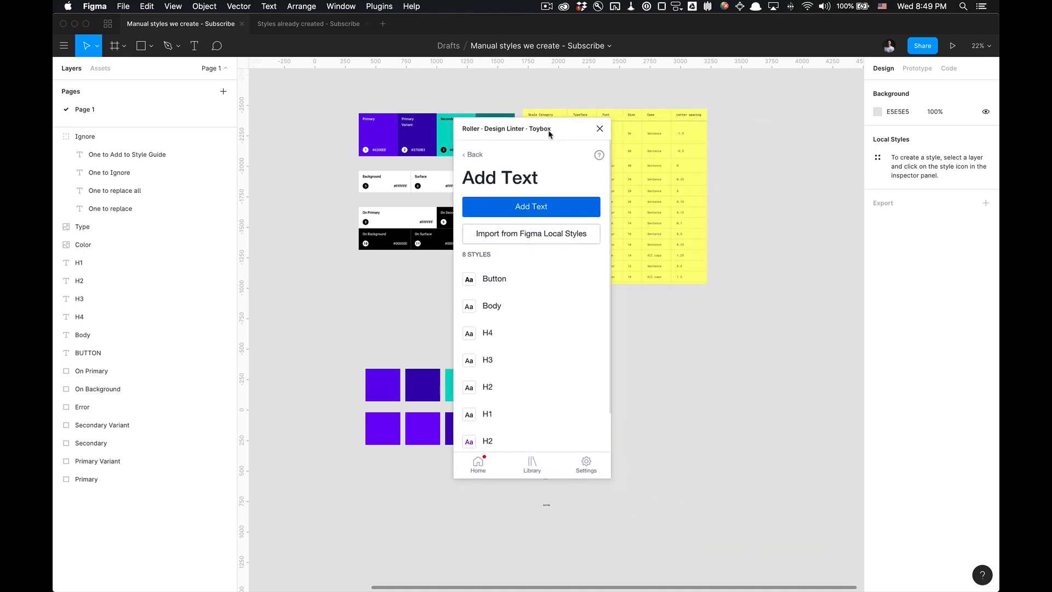
click(477, 154)
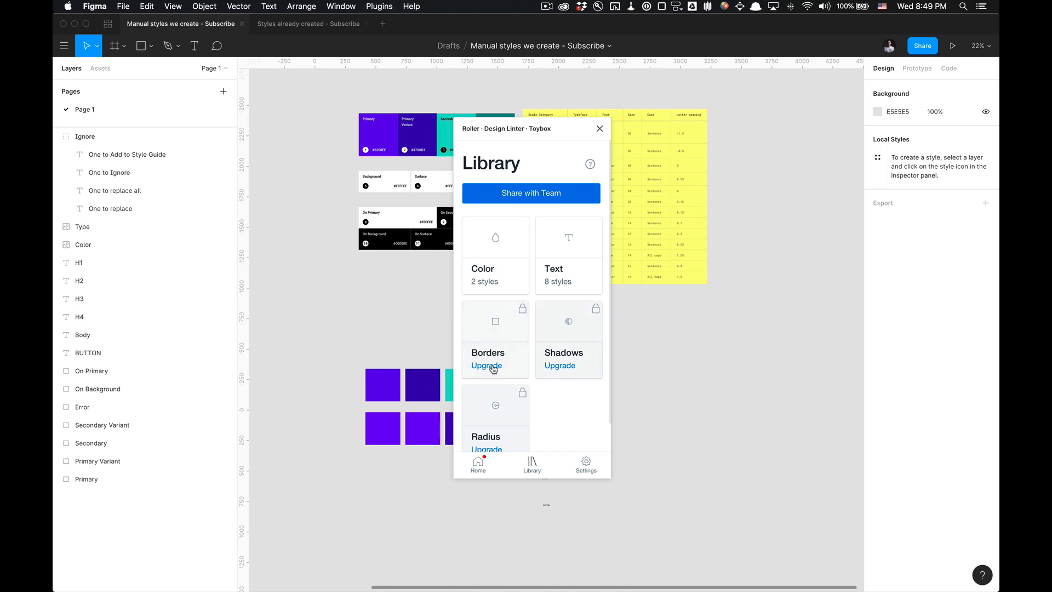
scroll(487, 359, down, 1)
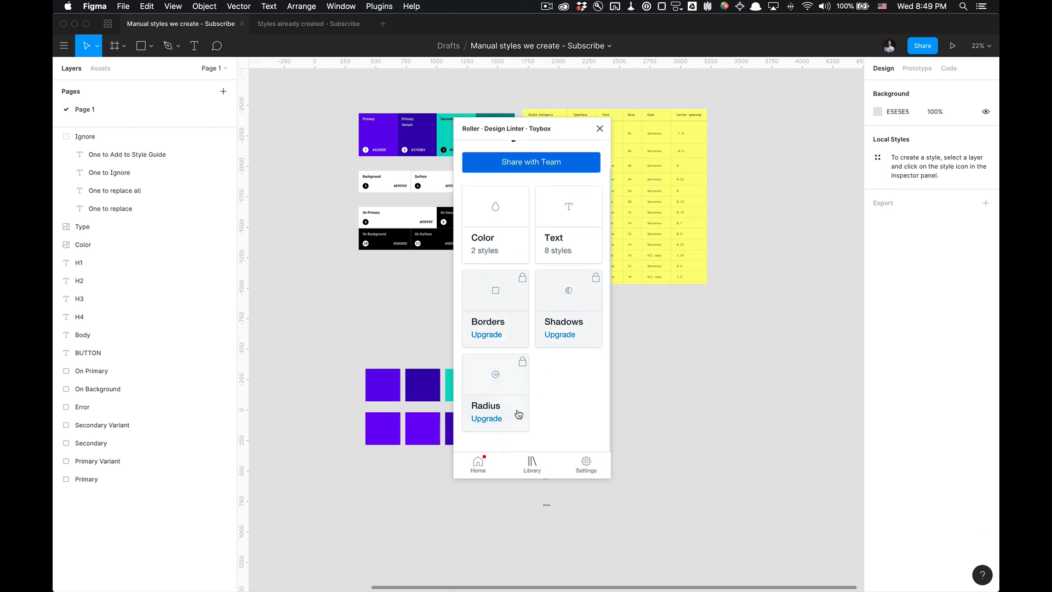